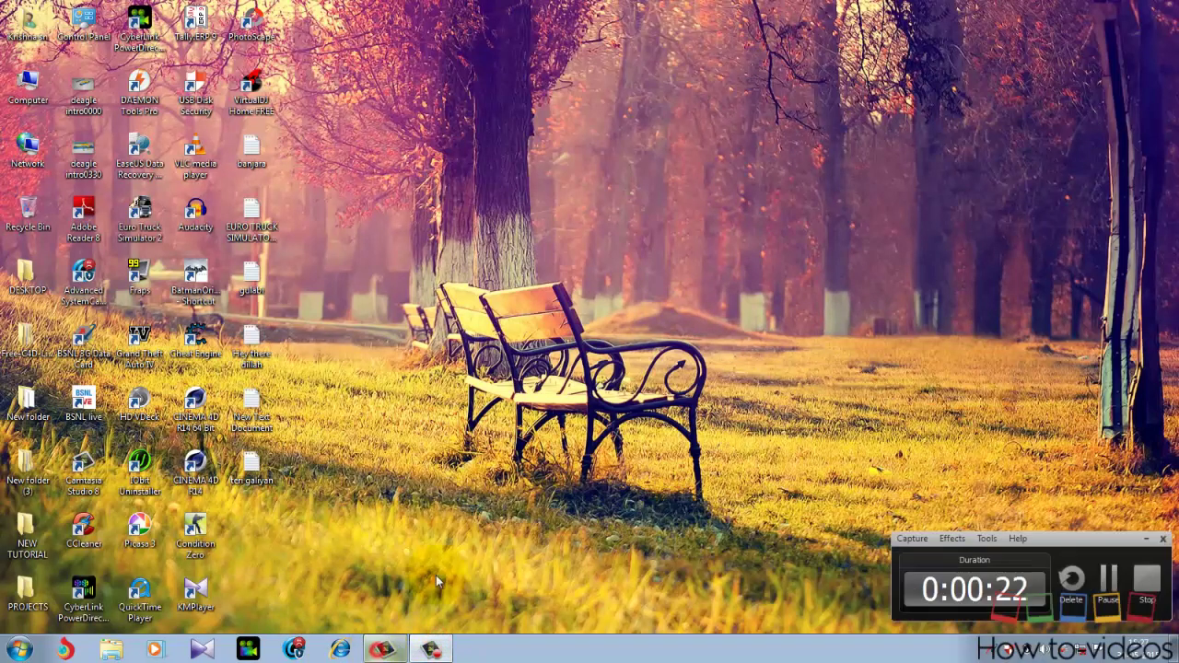
# Switch to Camtasia Studio and start a new project, discarding the changes to the current untitled one
pyautogui.click(210, 235)
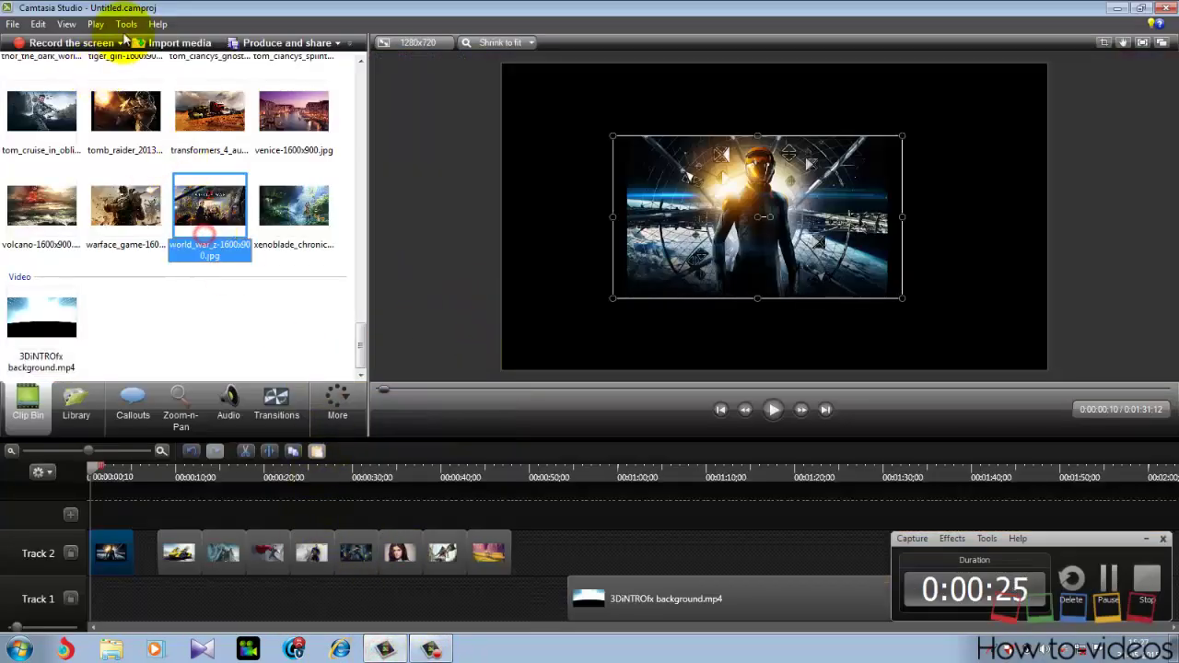
pyautogui.click(11, 24)
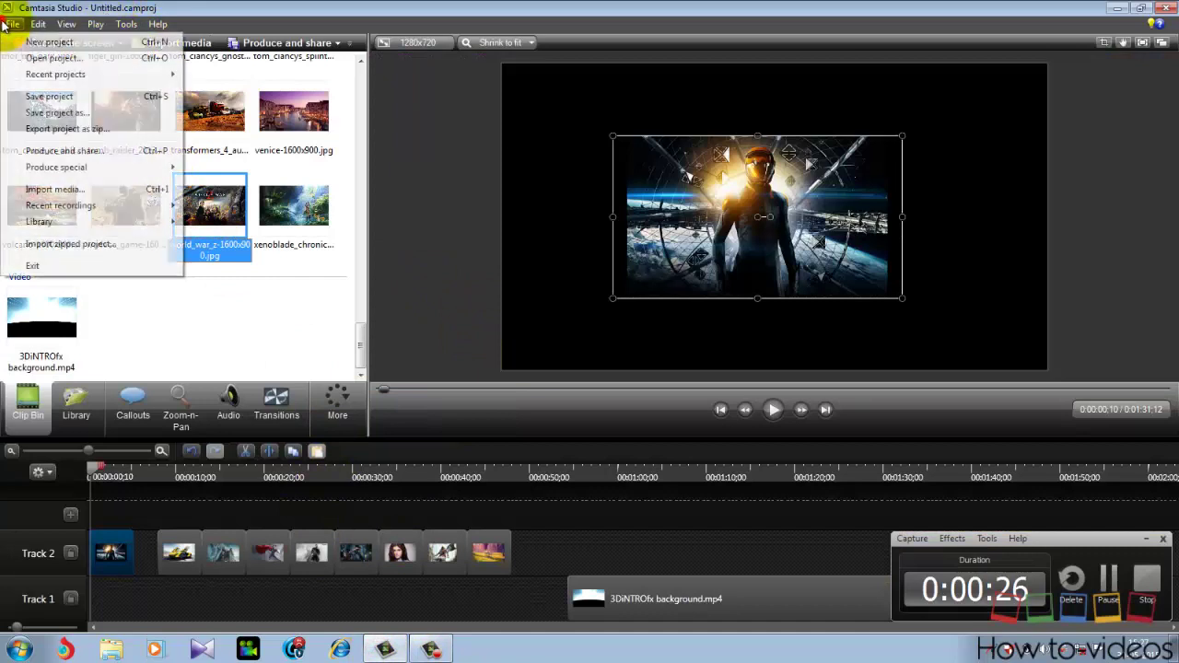
pyautogui.click(210, 22)
pyautogui.click(11, 24)
pyautogui.click(29, 42)
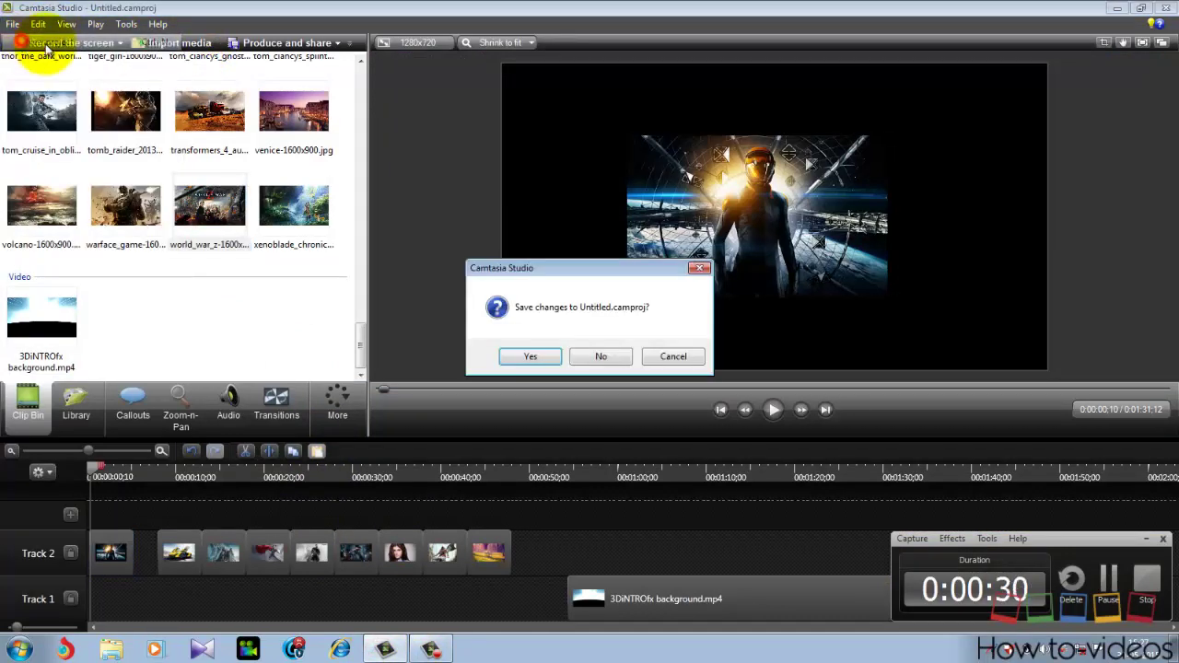
pyautogui.click(623, 359)
pyautogui.click(269, 329)
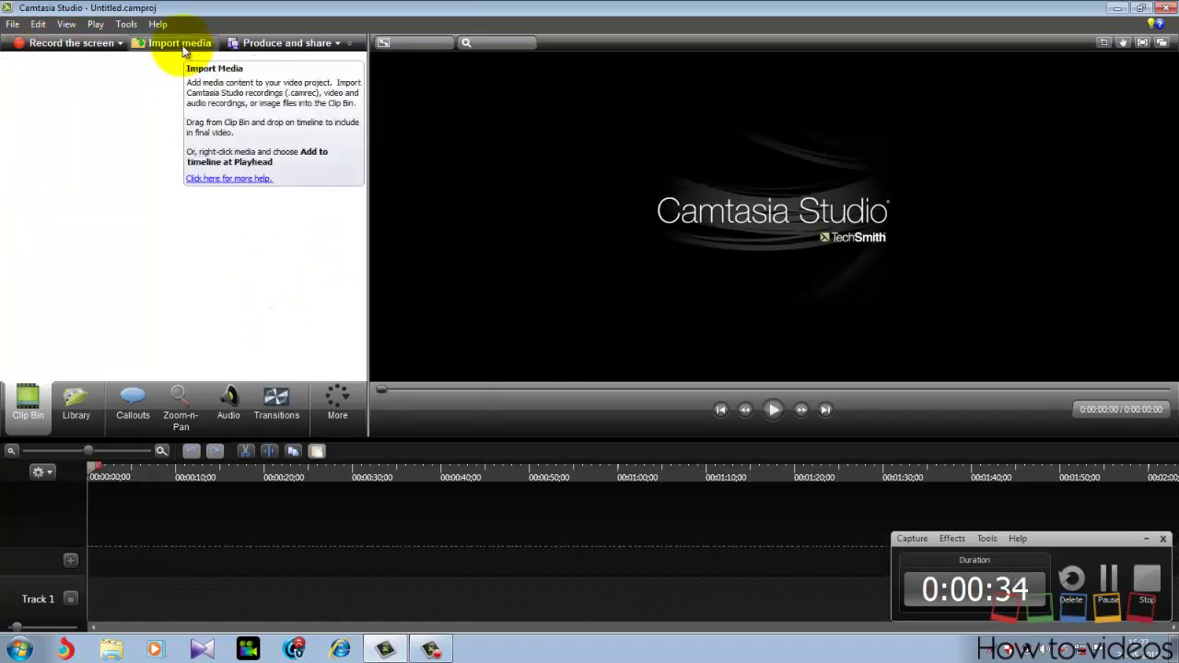
# Open the media import dialog and browse to the wallpaper folder on Local Disk (F:)
pyautogui.click(182, 46)
pyautogui.moveTo(162, 288); pyautogui.dragTo(166, 316)
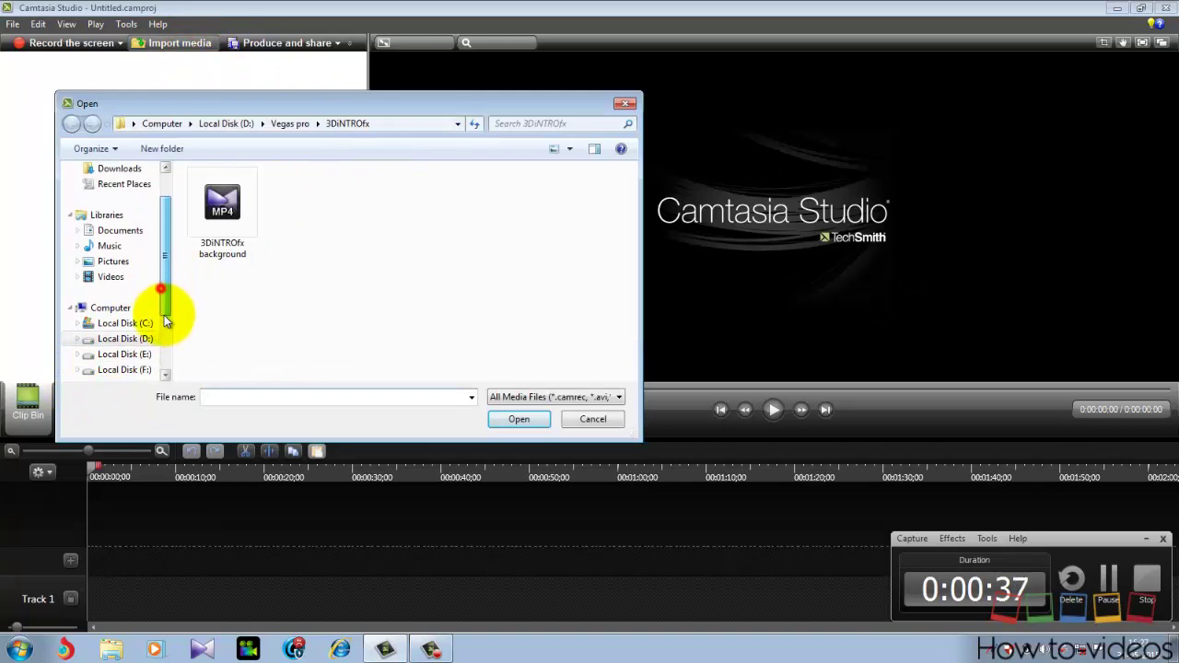
pyautogui.scroll(-2, 156, 309)
pyautogui.click(139, 308)
pyautogui.doubleClick(191, 304)
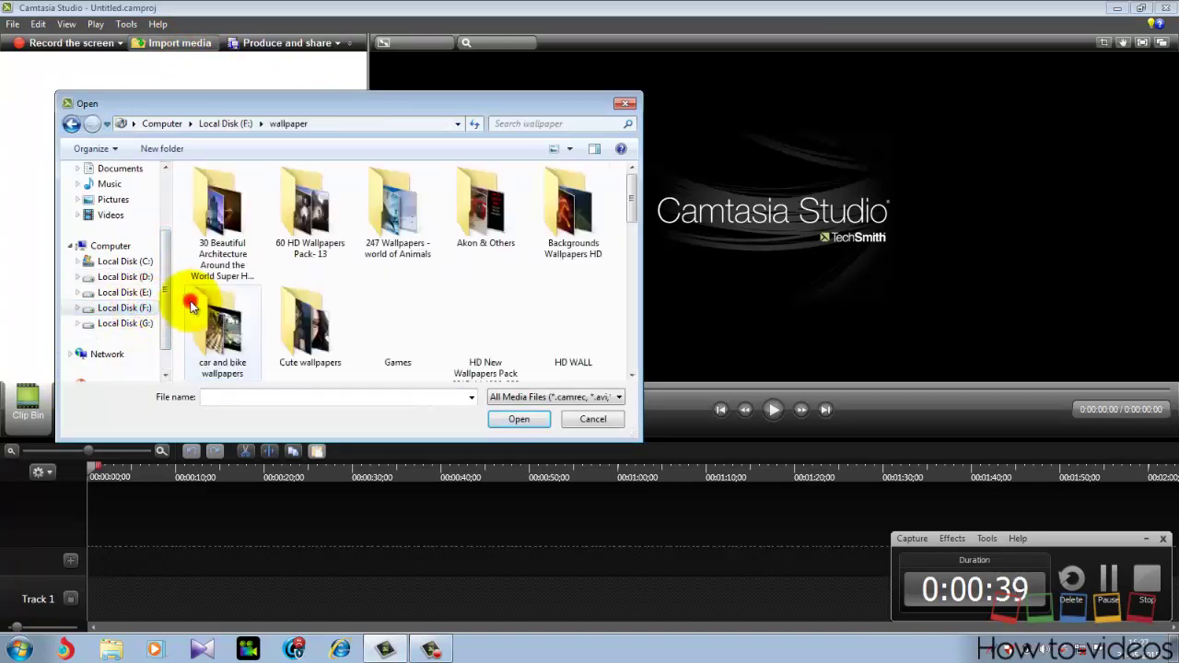
pyautogui.scroll(-5, 408, 265)
pyautogui.scroll(6, 504, 273)
pyautogui.scroll(-2, 571, 281)
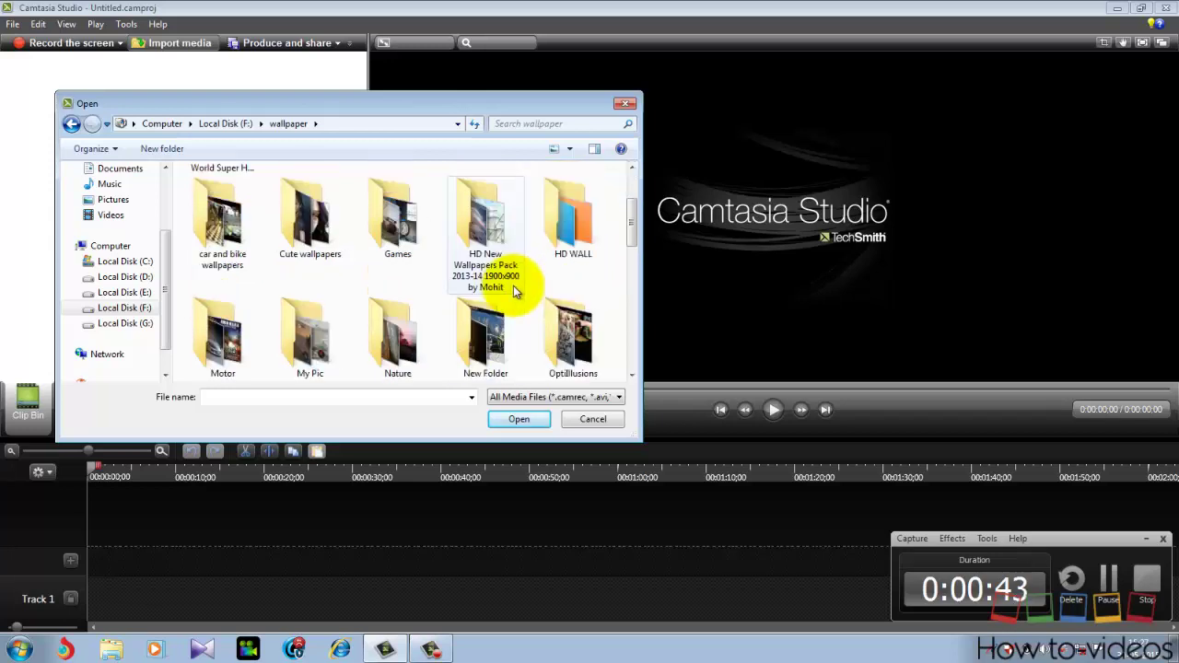
pyautogui.scroll(-3, 516, 286)
pyautogui.scroll(2, 511, 277)
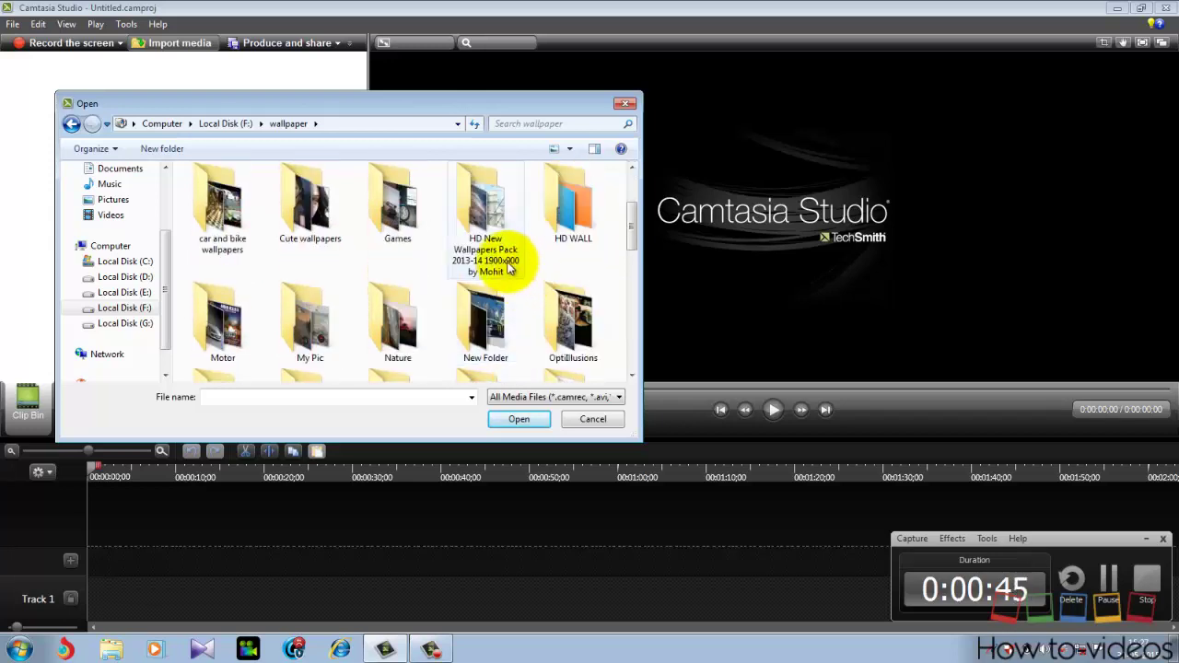
pyautogui.doubleClick(509, 269)
pyautogui.hotkey('ctrl', 'a')
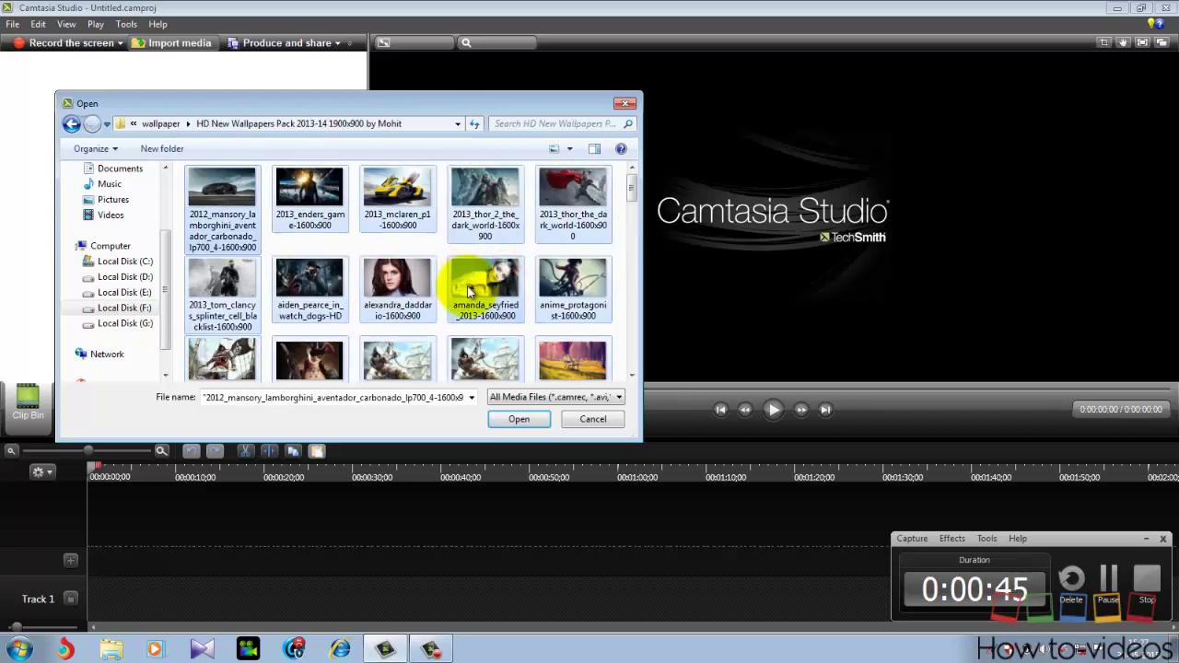
pyautogui.click(516, 419)
# Add ten images to the timeline at the playhead: Enders Game, McLaren P1, two Thor, Splinter Cell, Watch Dogs, three Assassins Creed and the autumn landscape
pyautogui.click(55, 106)
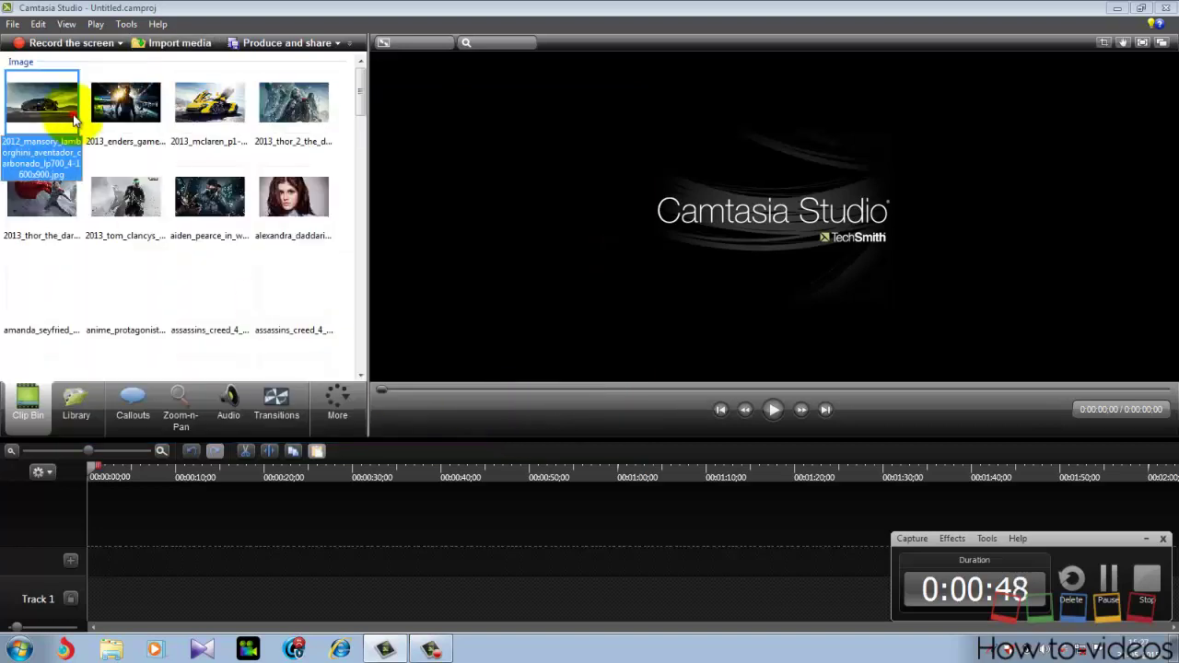
pyautogui.click(120, 106)
pyautogui.keyDown('ctrl'); pyautogui.click(210, 103); pyautogui.keyUp('ctrl')
pyautogui.keyDown('ctrl'); pyautogui.click(293, 103); pyautogui.keyUp('ctrl')
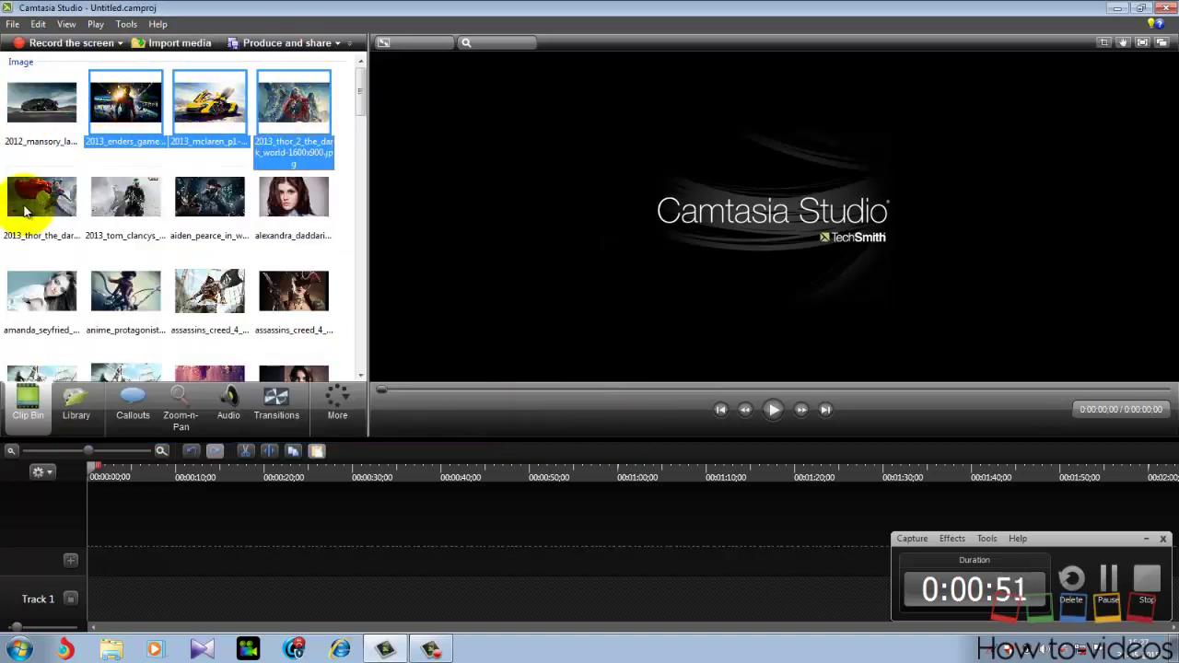
pyautogui.keyDown('ctrl'); pyautogui.click(25, 210); pyautogui.keyUp('ctrl')
pyautogui.keyDown('ctrl'); pyautogui.click(120, 197); pyautogui.keyUp('ctrl')
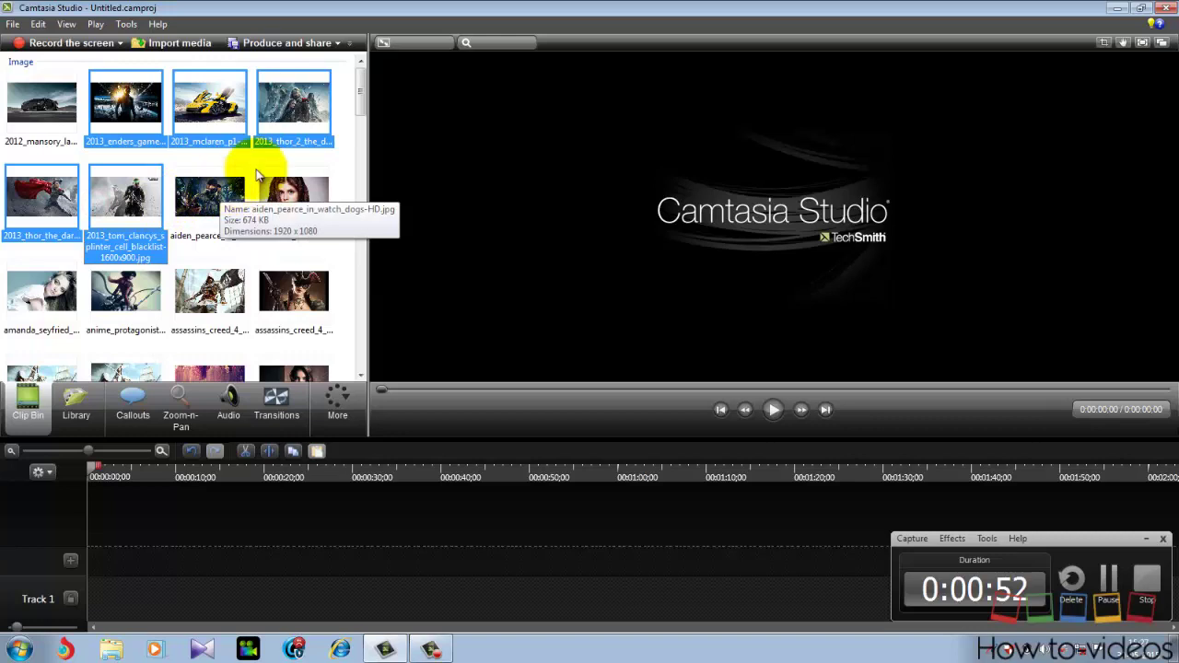
pyautogui.scroll(-1, 360, 118)
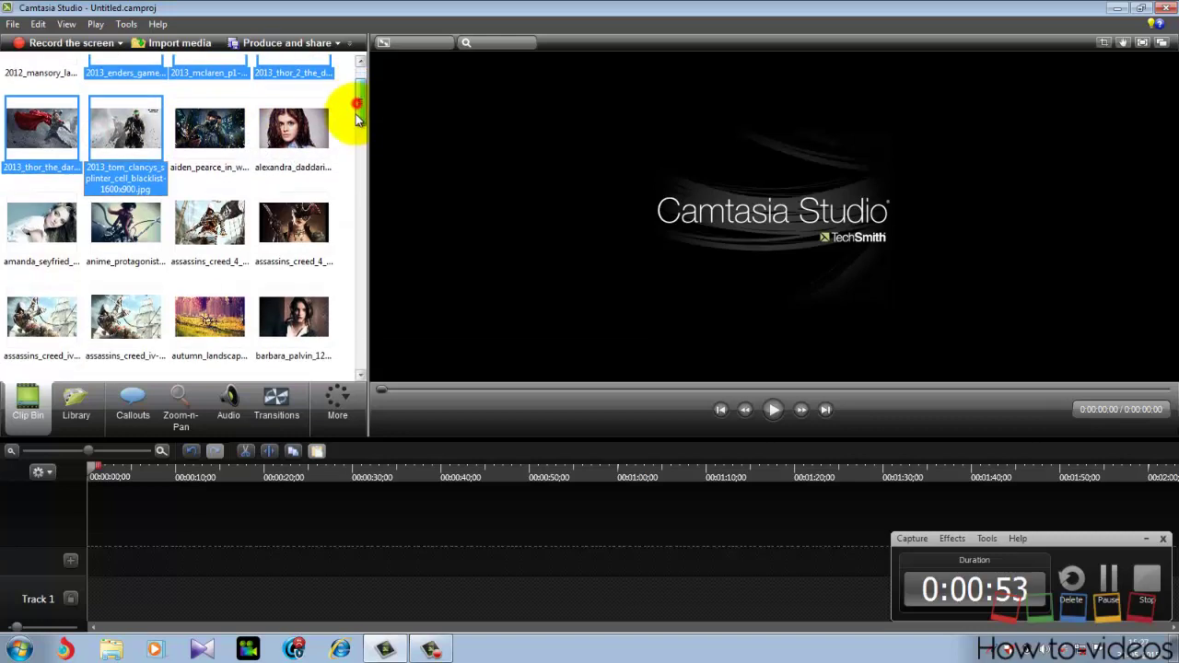
pyautogui.keyDown('ctrl'); pyautogui.click(233, 138); pyautogui.keyUp('ctrl')
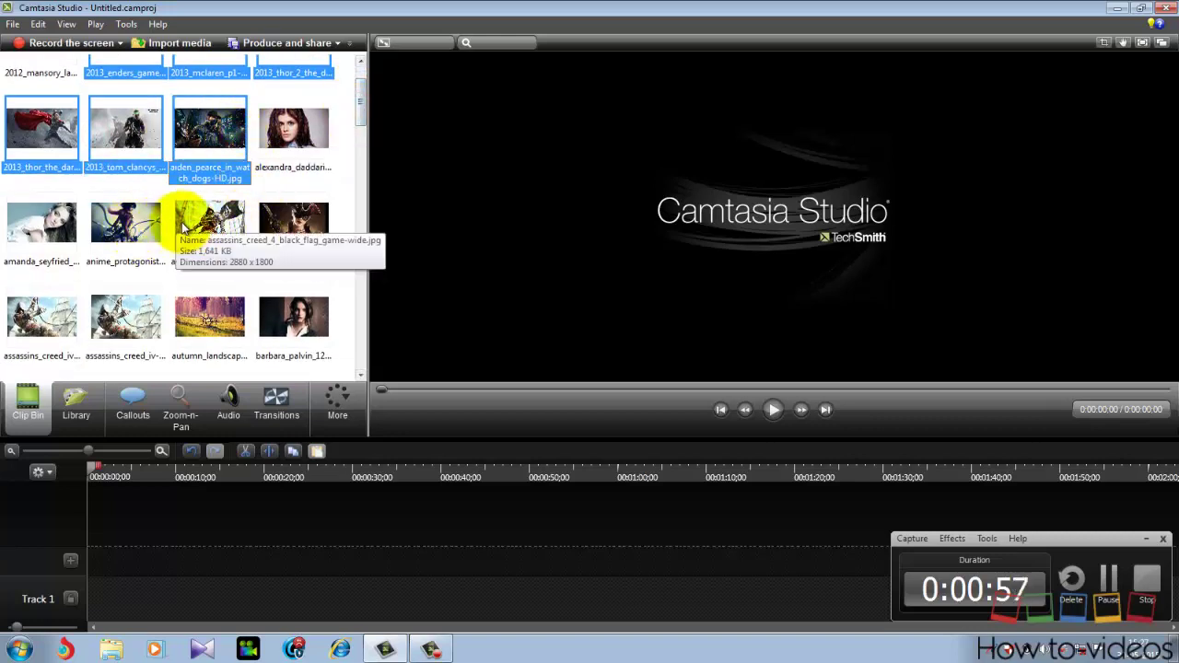
pyautogui.keyDown('ctrl'); pyautogui.click(205, 219); pyautogui.keyUp('ctrl')
pyautogui.scroll(-1, 360, 97)
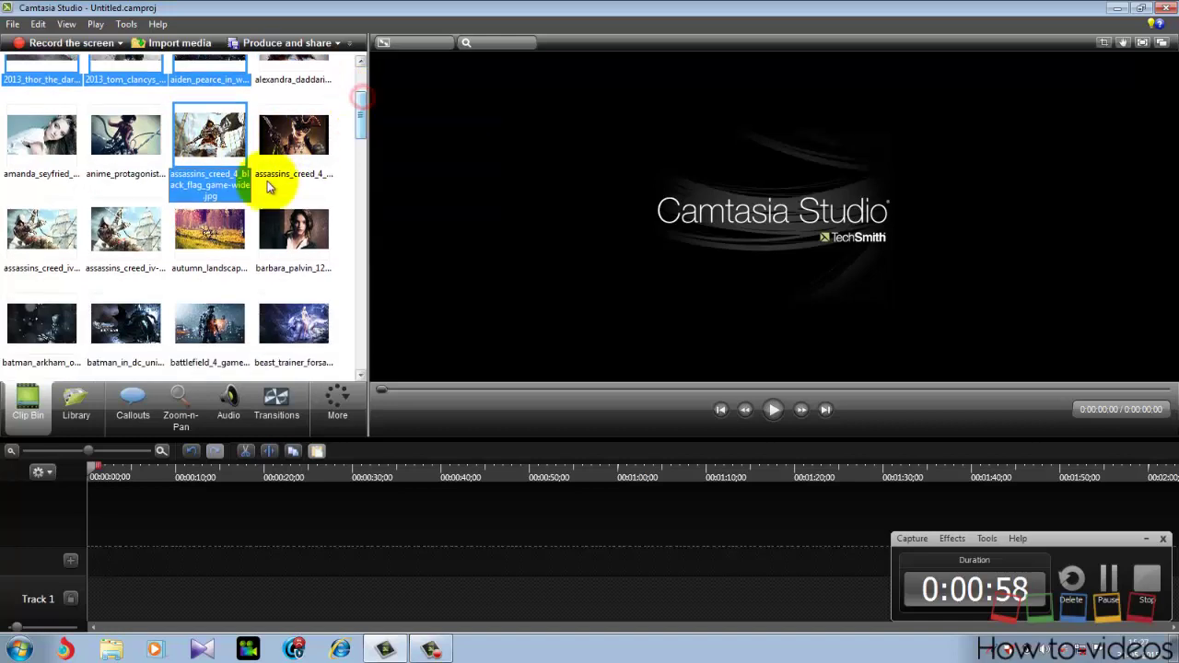
pyautogui.keyDown('ctrl'); pyautogui.click(184, 232); pyautogui.keyUp('ctrl')
pyautogui.keyDown('ctrl'); pyautogui.click(274, 162); pyautogui.keyUp('ctrl')
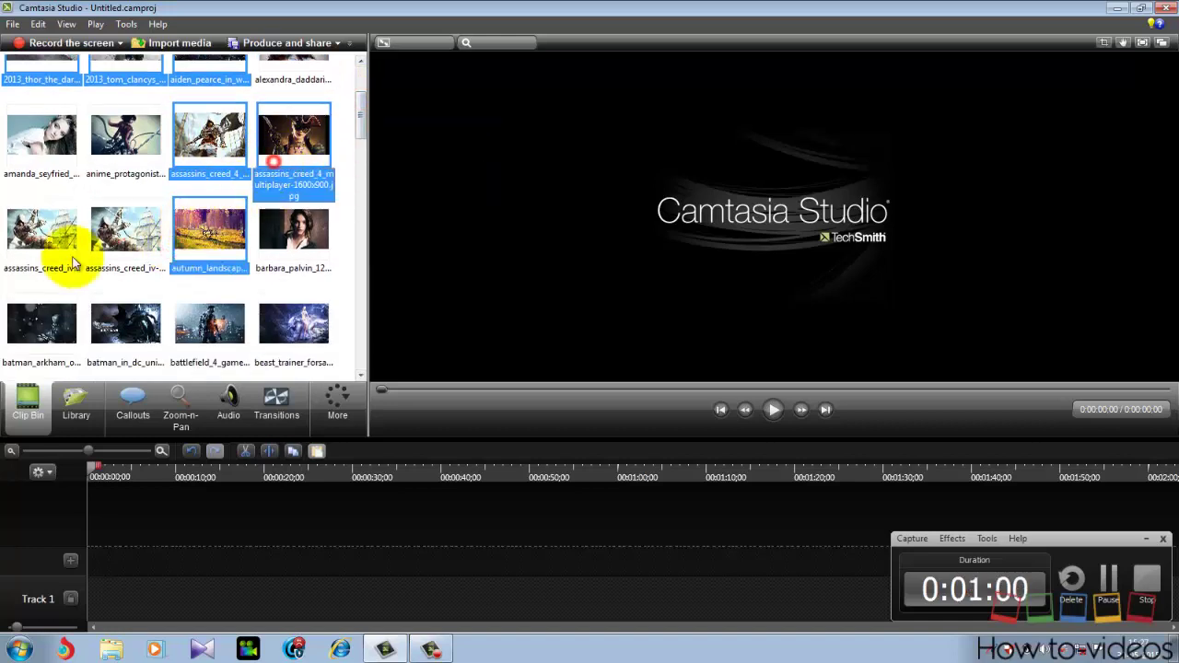
pyautogui.keyDown('ctrl'); pyautogui.click(214, 241); pyautogui.keyUp('ctrl')
pyautogui.keyDown('ctrl'); pyautogui.click(143, 237); pyautogui.keyUp('ctrl')
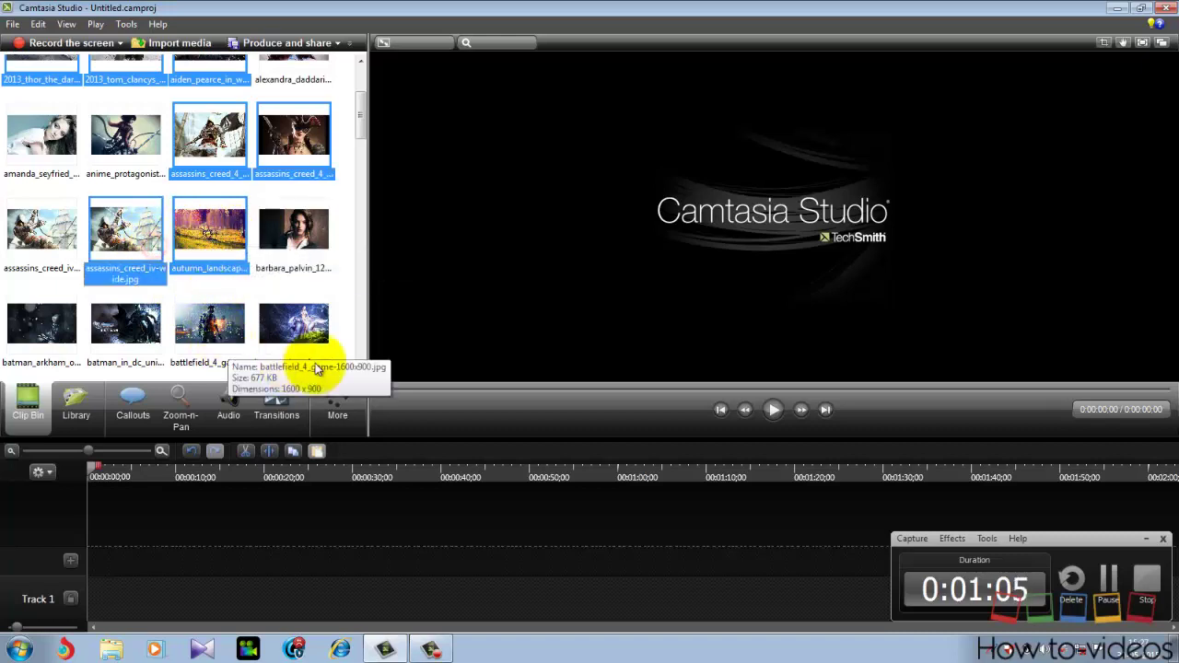
pyautogui.rightClick(163, 234)
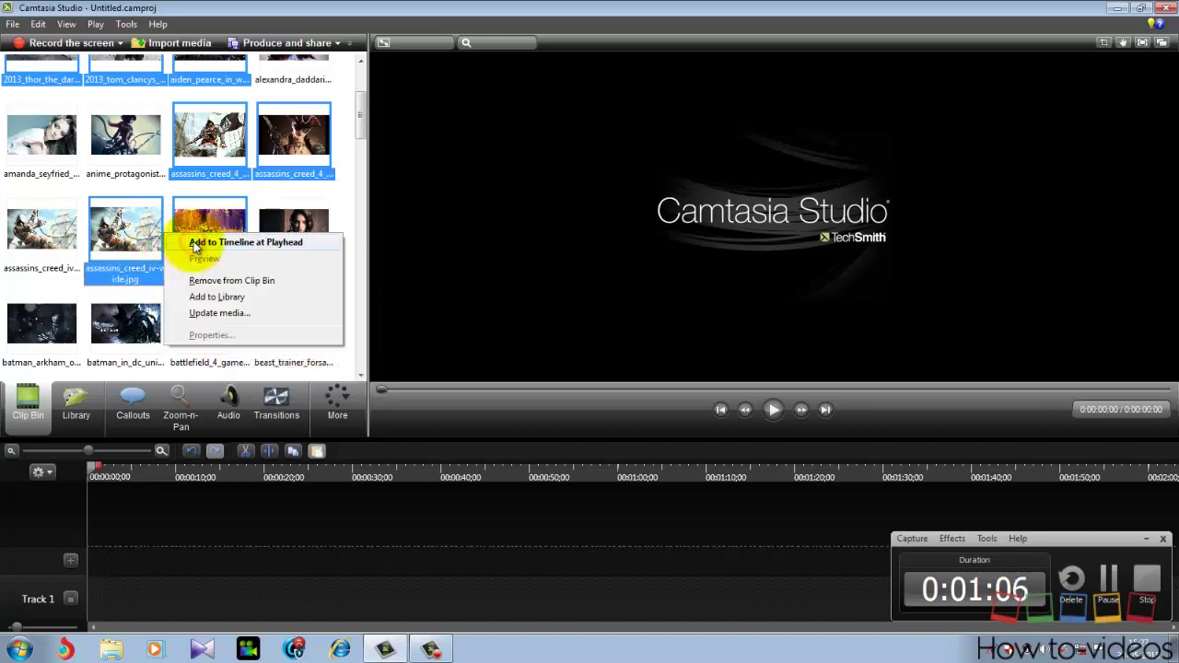
pyautogui.click(197, 242)
# Set the editing dimensions to the fixed size 1280 x 720 for YouTube & Screencast (16:9)
pyautogui.click(590, 327)
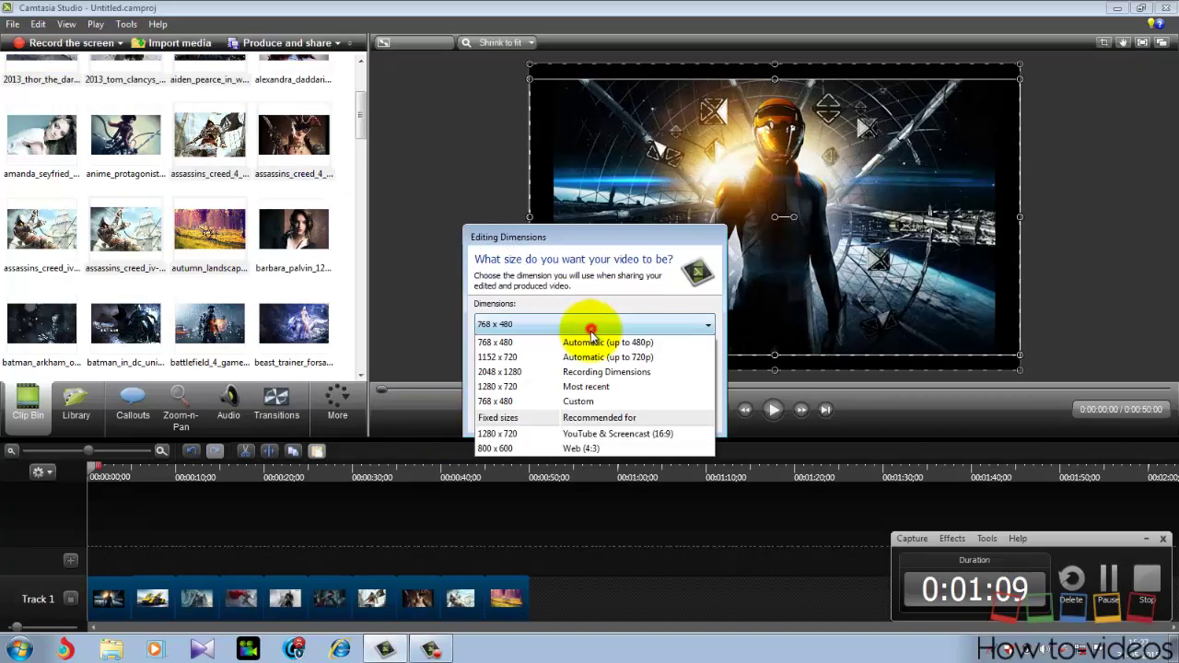
pyautogui.click(597, 438)
pyautogui.click(618, 420)
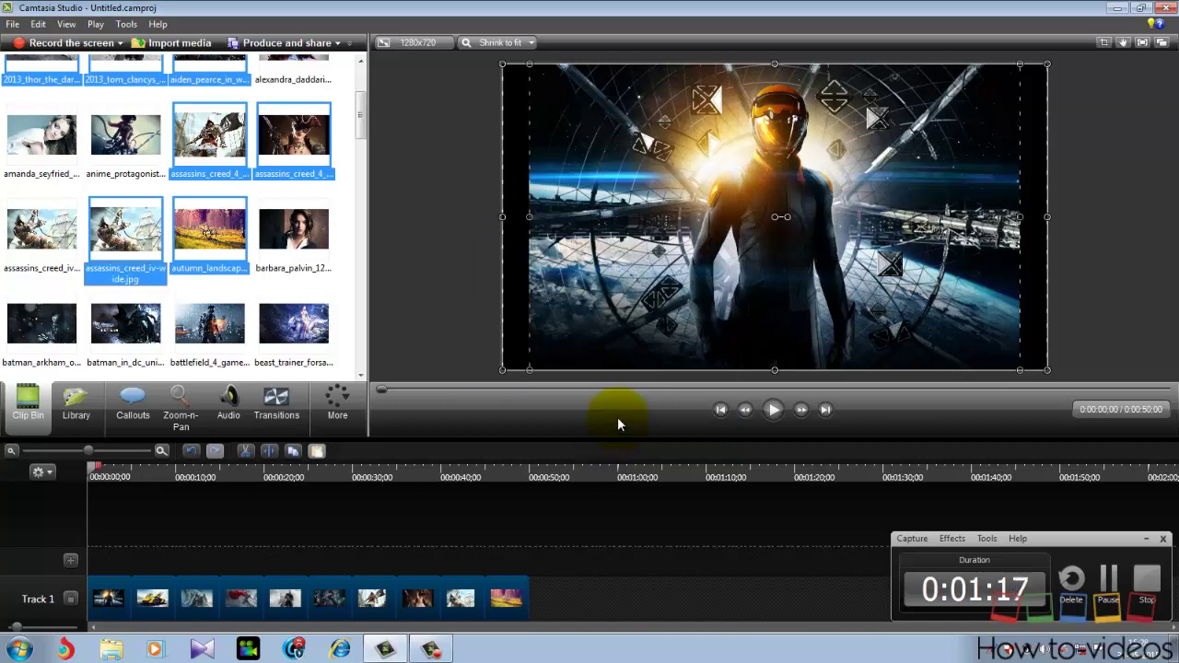
pyautogui.click(664, 533)
pyautogui.click(1142, 542)
pyautogui.click(423, 523)
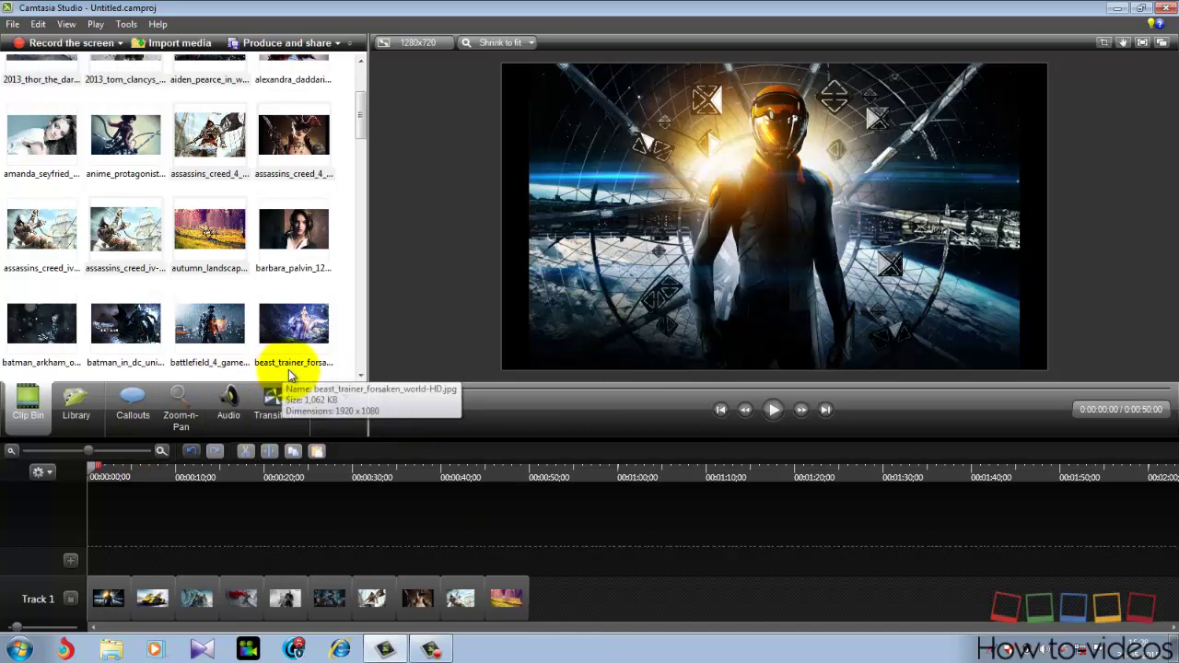
pyautogui.click(13, 26)
pyautogui.click(417, 163)
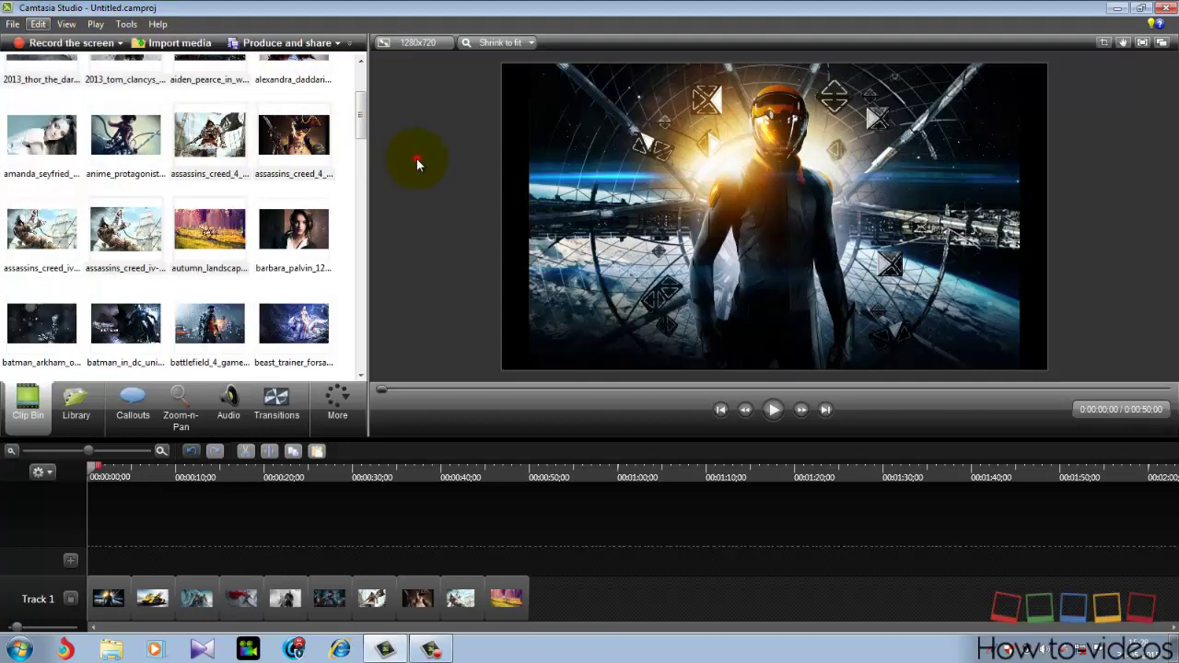
# Reopen the media import dialog and browse to the 3DiNTROfx folder inside Vegas pro on Local Disk (D:)
pyautogui.click(166, 43)
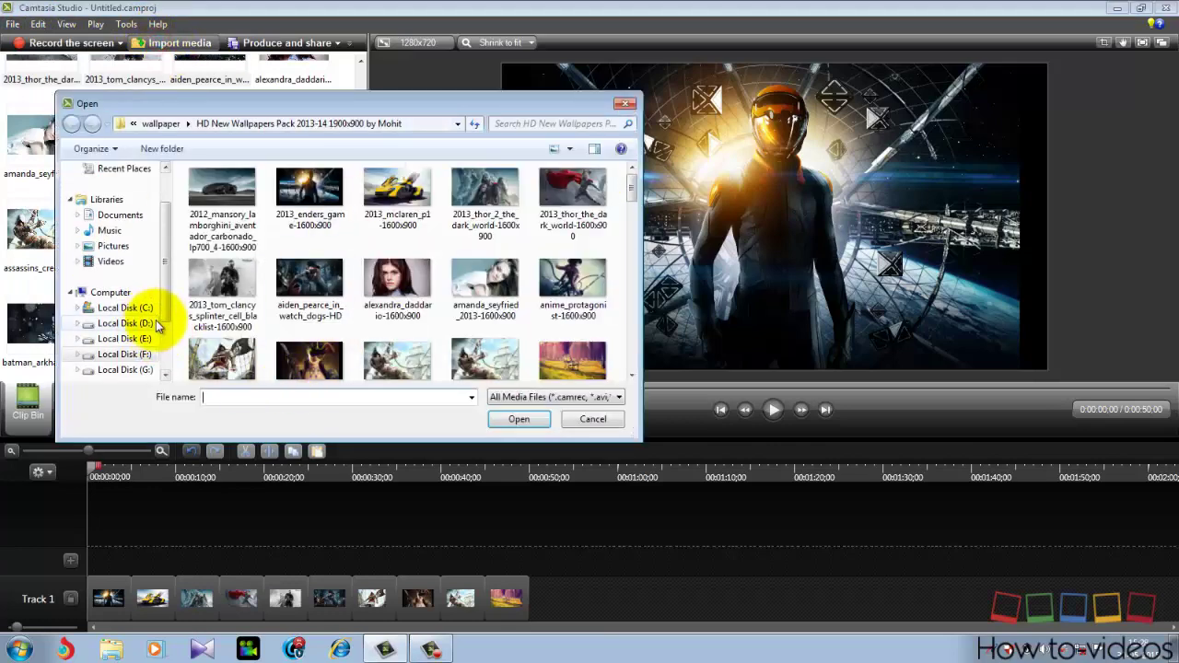
pyautogui.click(157, 323)
pyautogui.moveTo(630, 250); pyautogui.dragTo(625, 363)
pyautogui.doubleClick(314, 308)
pyautogui.doubleClick(235, 189)
# Preview the 3DiNTROfx background video in a maximized KMPlayer window, and close the player
pyautogui.rightClick(237, 193)
pyautogui.click(261, 217)
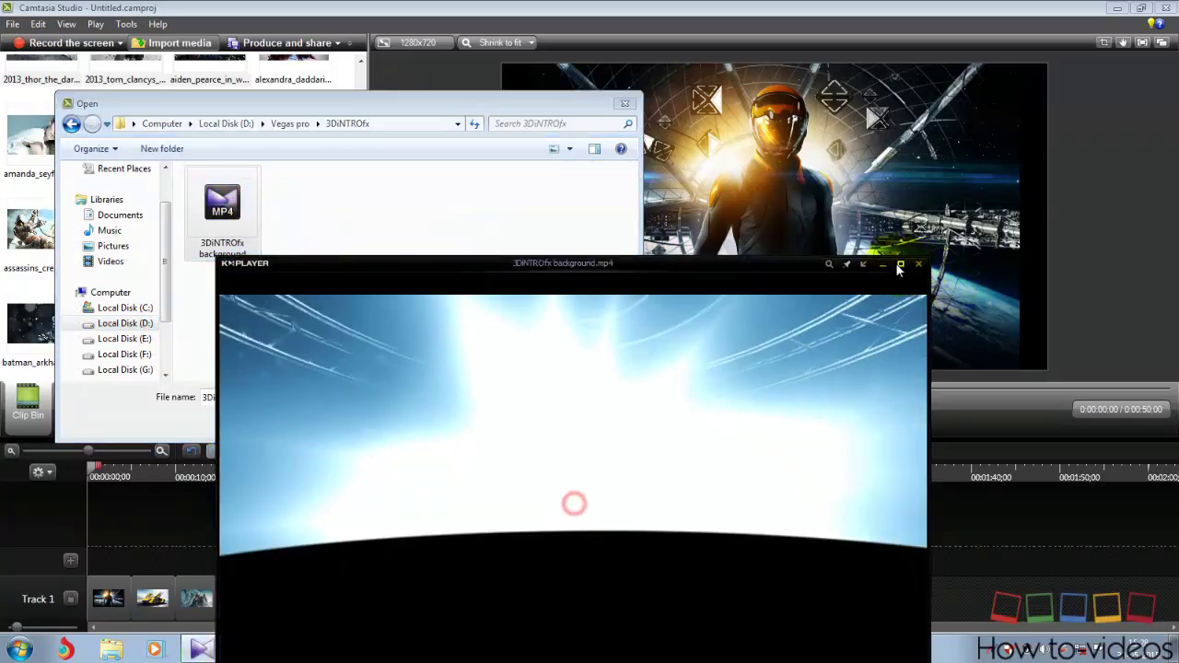
pyautogui.click(899, 264)
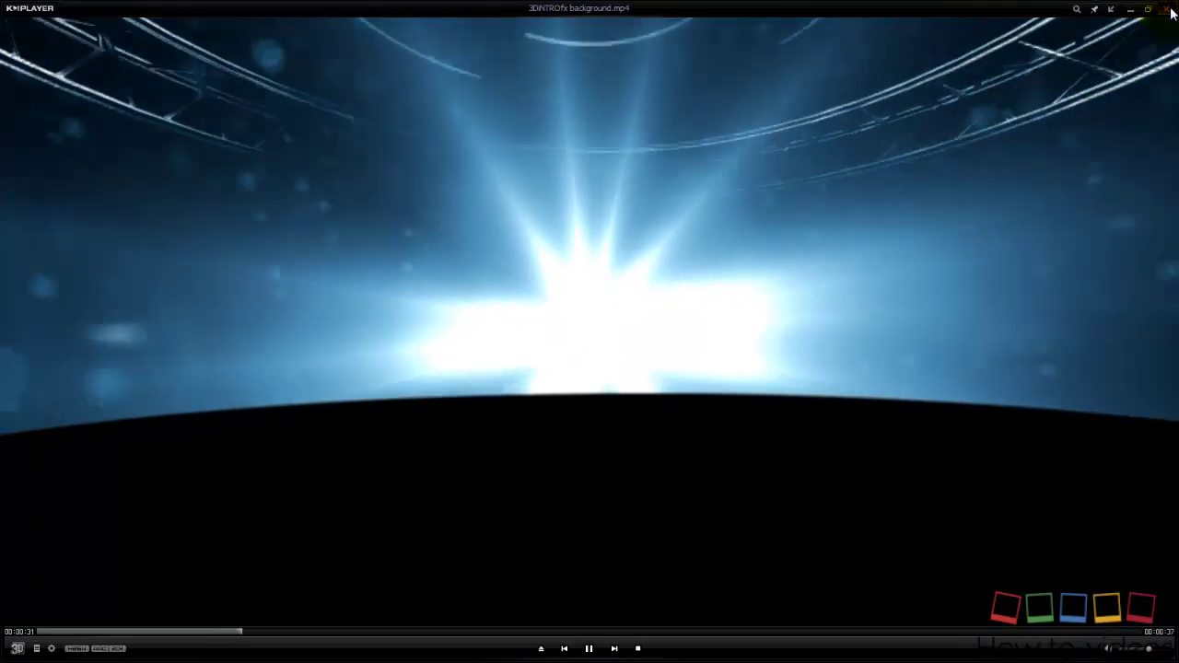
pyautogui.click(1166, 10)
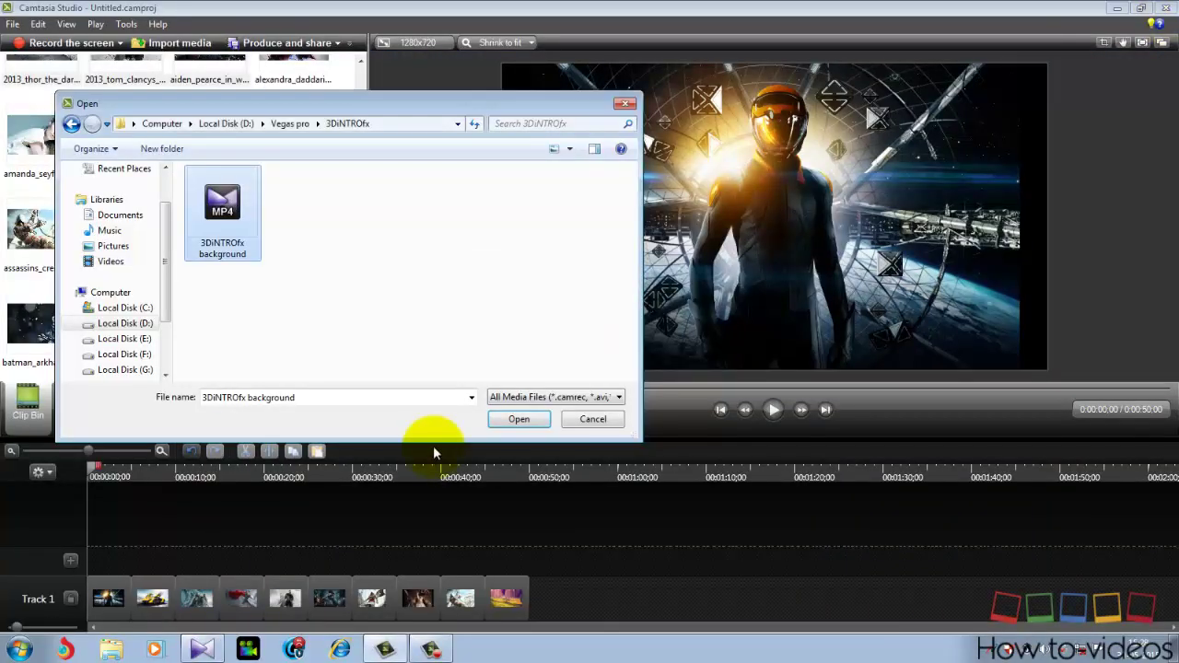
# Import 3DiNTROfx background.mp4 into the Clip Bin and place it on Track 1 after the images
pyautogui.click(543, 420)
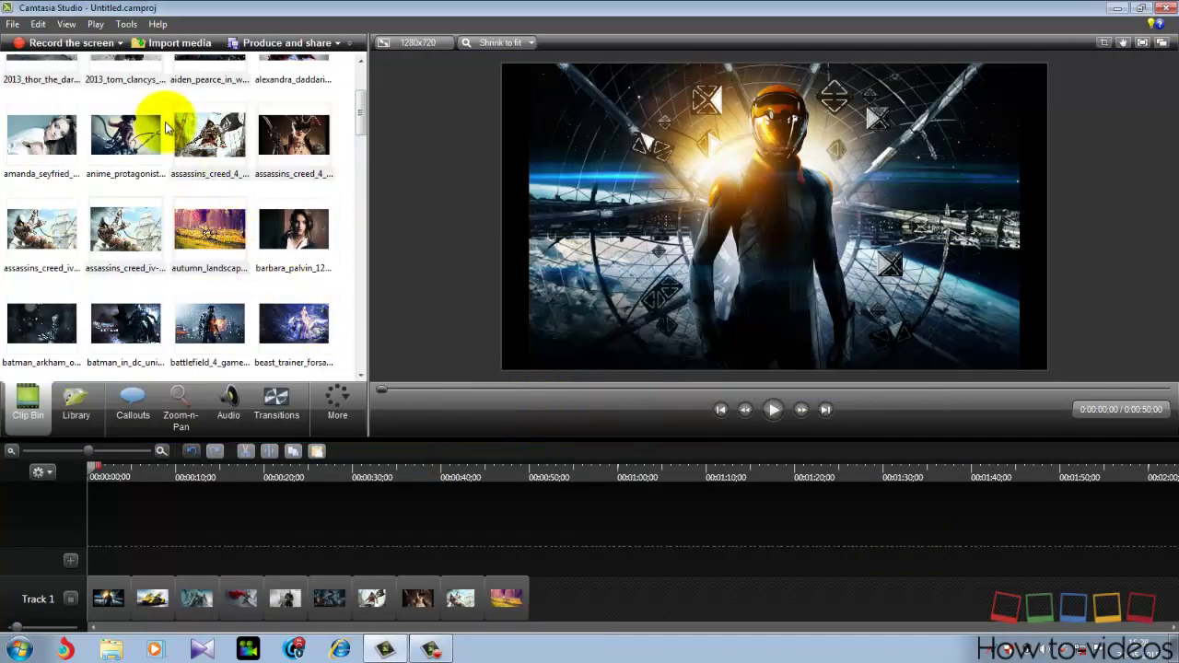
pyautogui.moveTo(358, 115); pyautogui.dragTo(359, 350)
pyautogui.moveTo(59, 307); pyautogui.dragTo(590, 599)
# Move the ten images to Track 2 and align both them and the background video with the start of the timeline
pyautogui.click(465, 599)
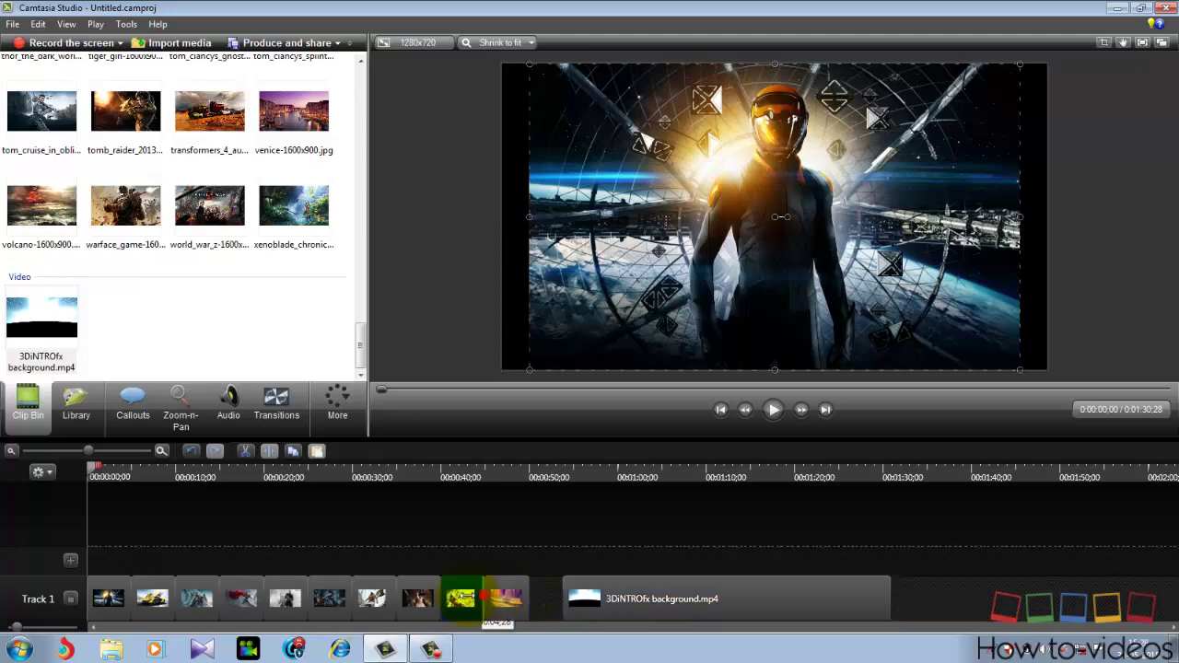
pyautogui.moveTo(535, 603); pyautogui.dragTo(105, 549)
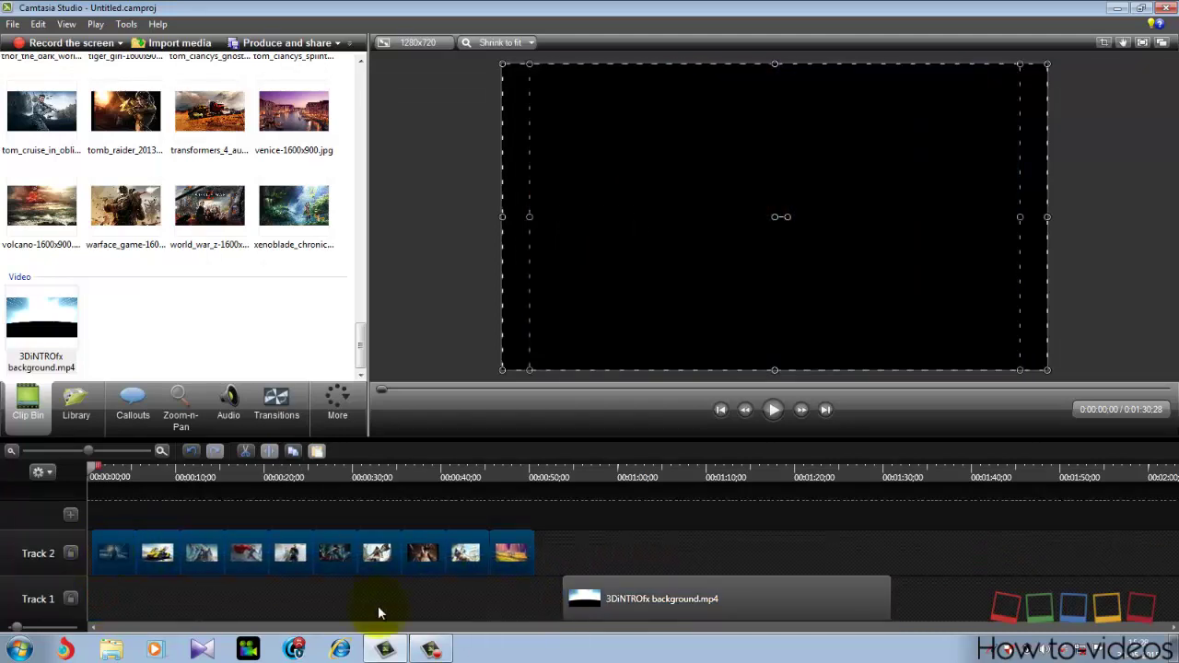
pyautogui.moveTo(728, 598); pyautogui.dragTo(158, 602)
pyautogui.moveTo(611, 556); pyautogui.dragTo(94, 551)
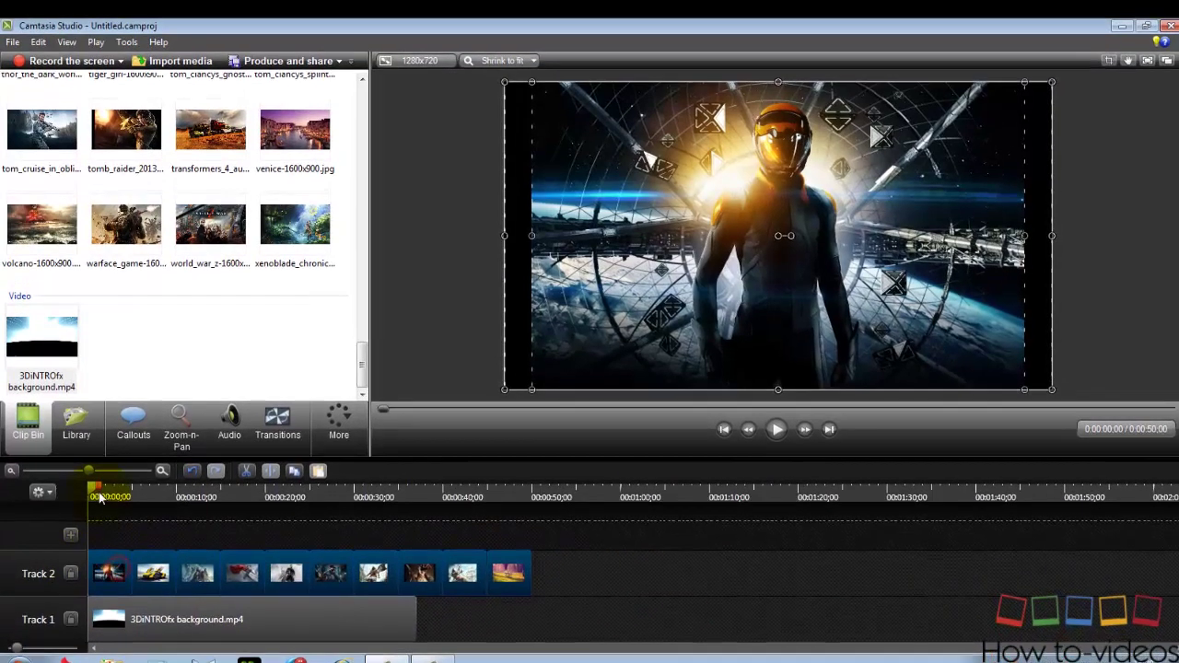
# Scrub the start of the timeline, and move the background video on Track 1 past the images to about 56 seconds
pyautogui.click(93, 474)
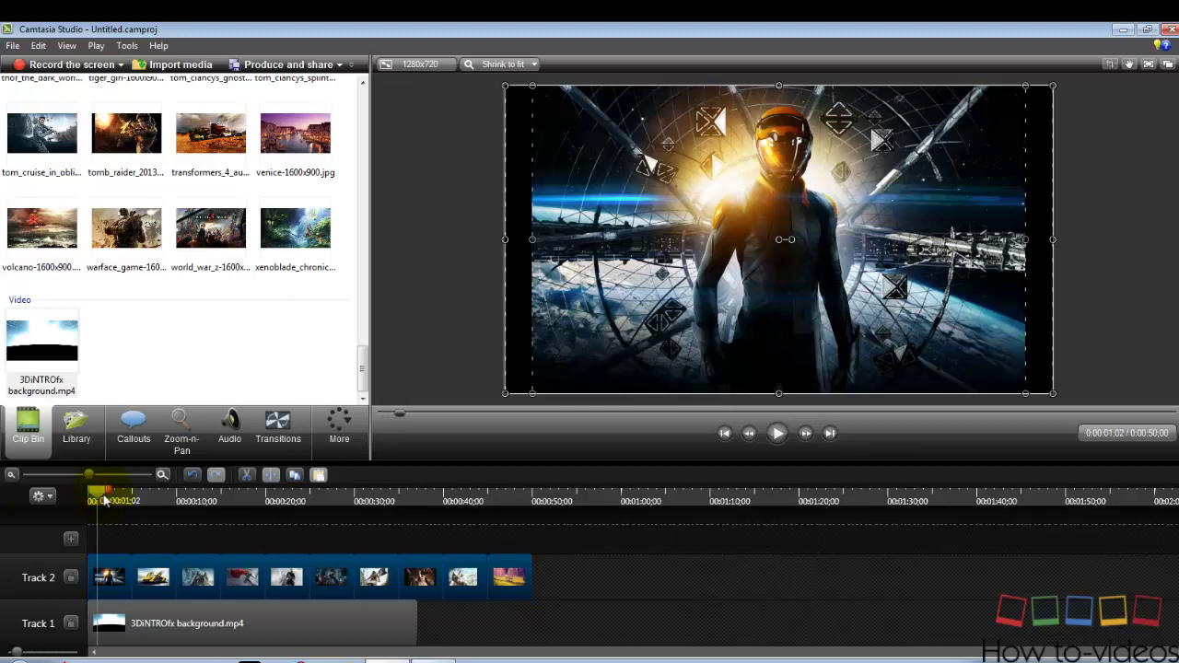
pyautogui.moveTo(136, 511); pyautogui.dragTo(98, 527)
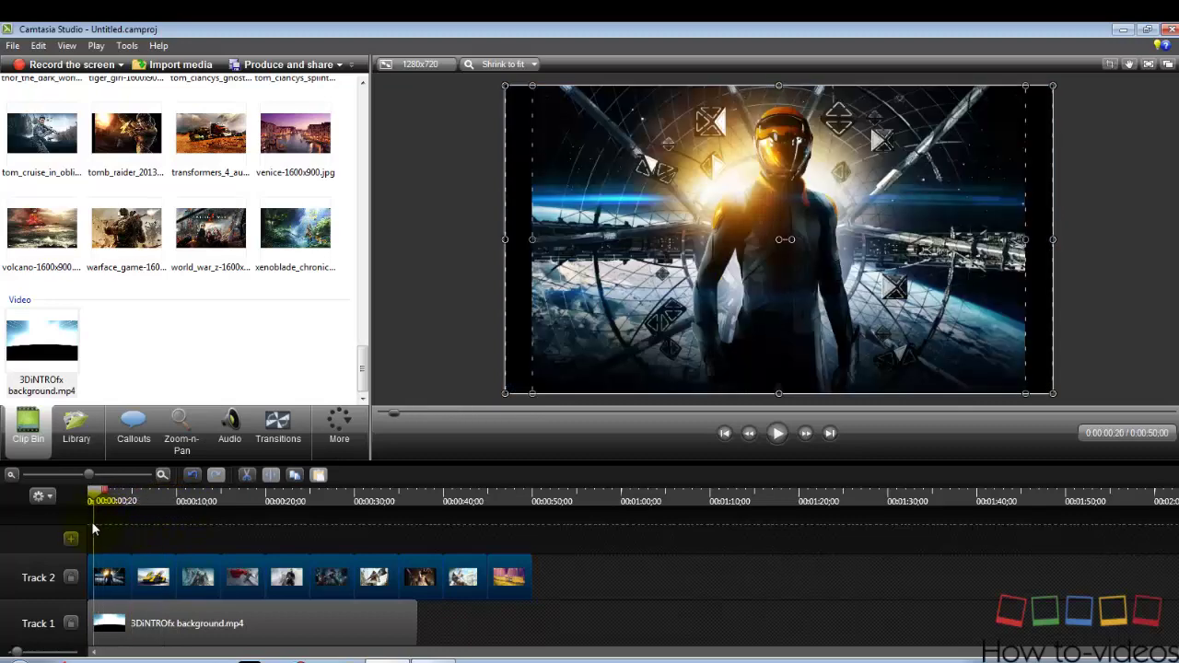
pyautogui.click(127, 626)
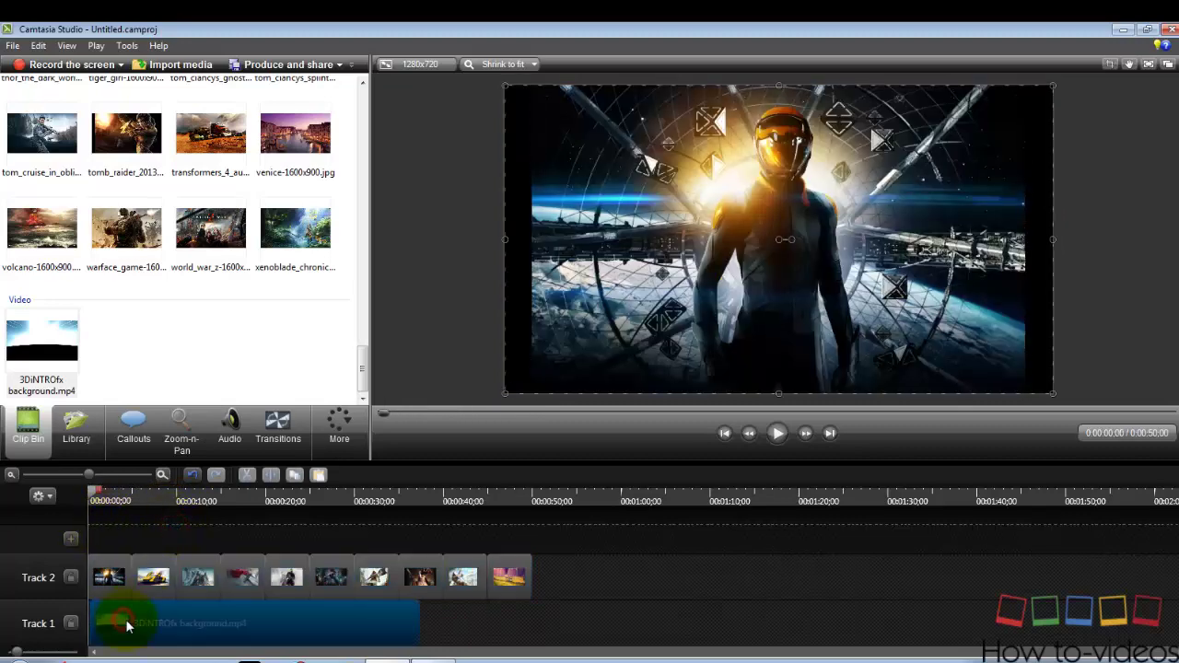
pyautogui.moveTo(126, 619); pyautogui.dragTo(714, 630)
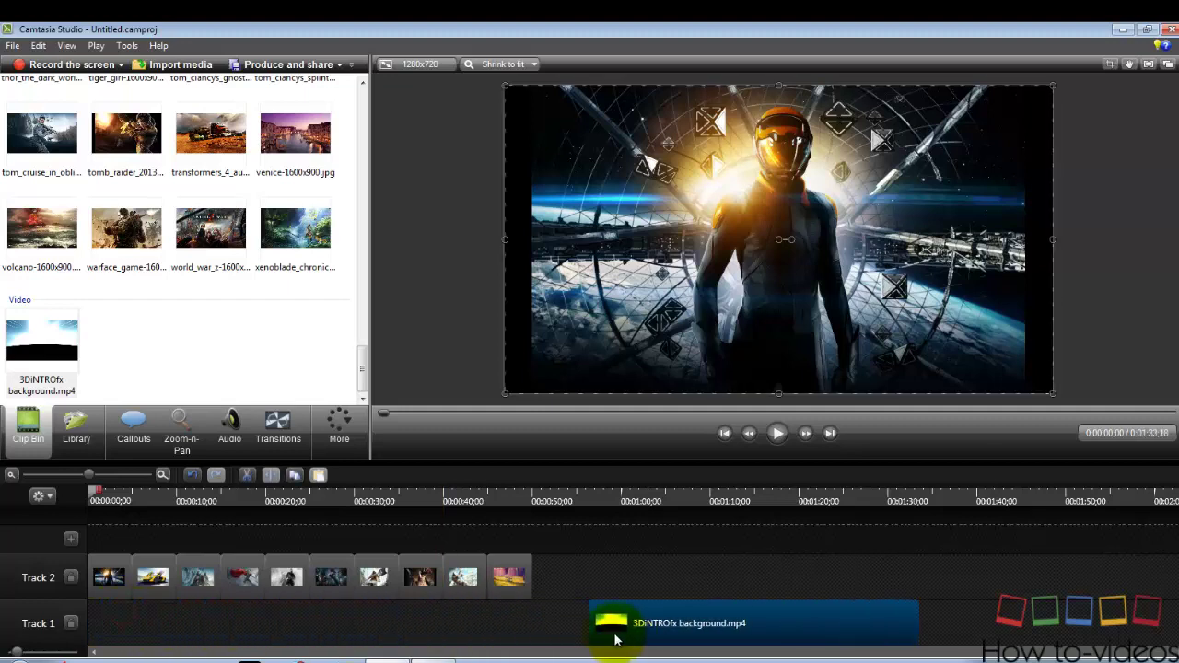
# Shift the second through tenth images on Track 2 to start at about 7.5 seconds, leaving a gap after the first image
pyautogui.click(114, 578)
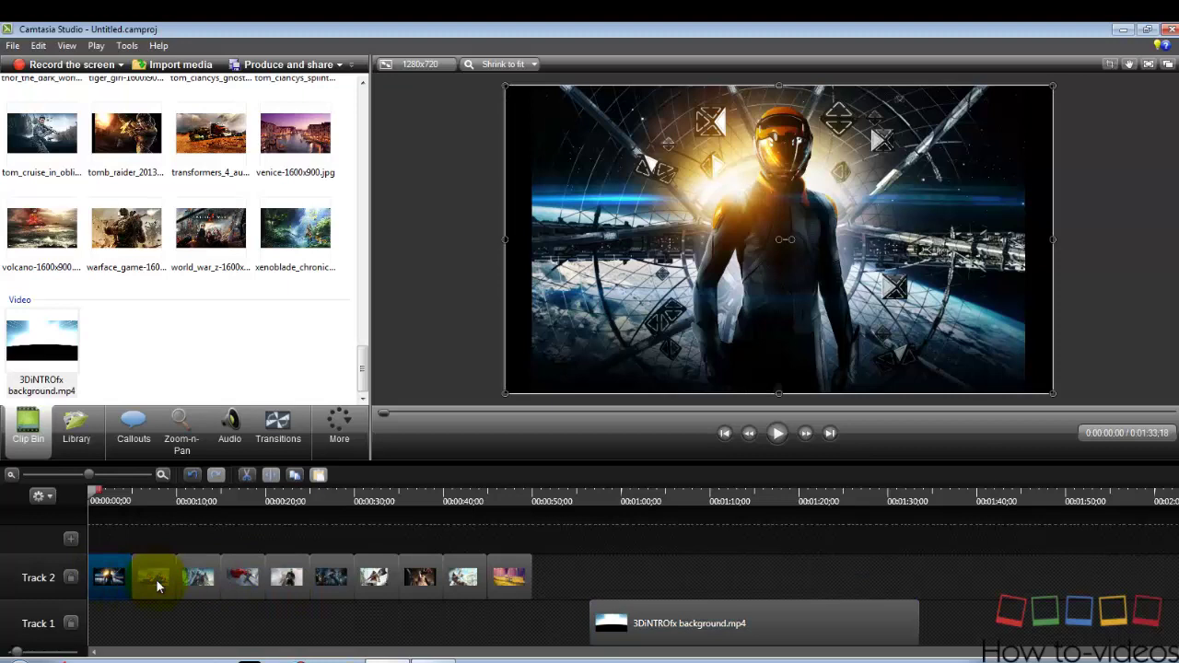
pyautogui.click(156, 579)
pyautogui.click(199, 576)
pyautogui.click(156, 581)
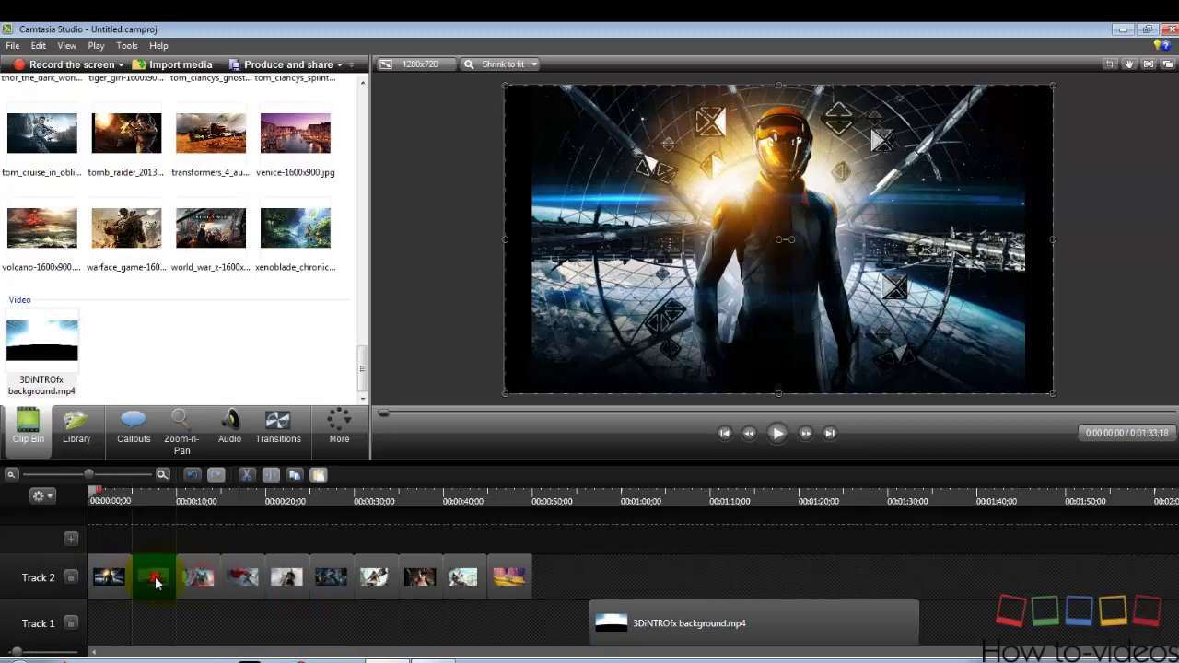
pyautogui.moveTo(202, 576)
pyautogui.mouseDown()
pyautogui.moveTo(541, 583)
pyautogui.moveTo(161, 576)
pyautogui.moveTo(182, 573)
pyautogui.mouseUp()
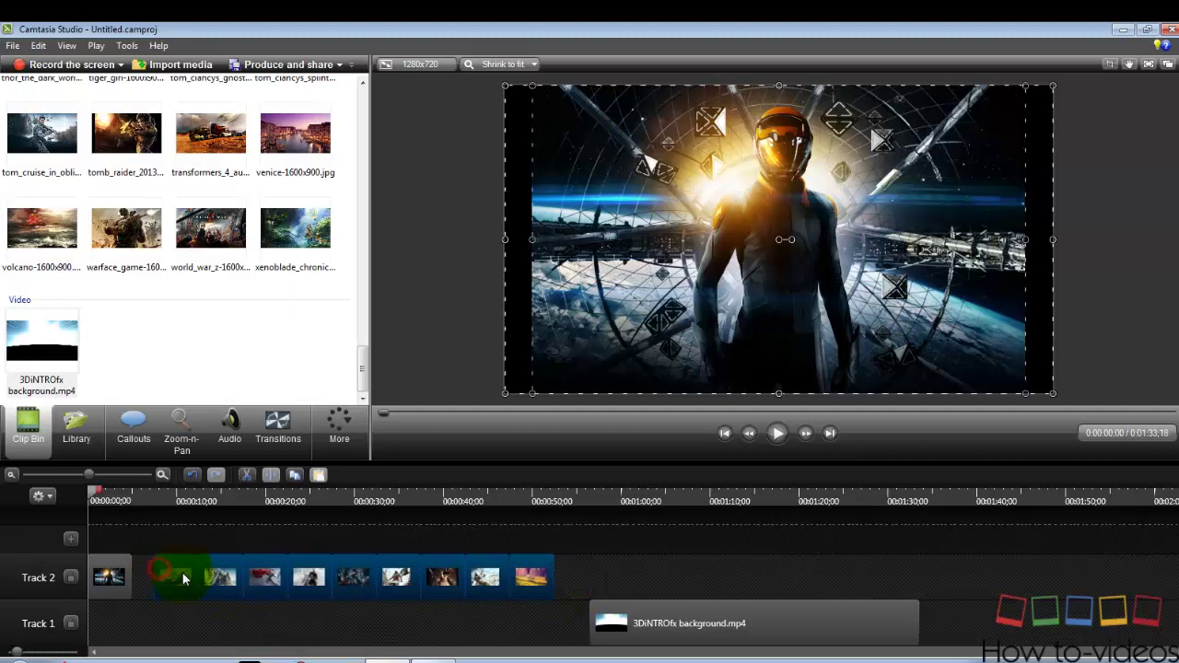
pyautogui.click(123, 547)
# Scale the first Track 2 image down to about 43% and place it near the centre of the canvas
pyautogui.click(99, 576)
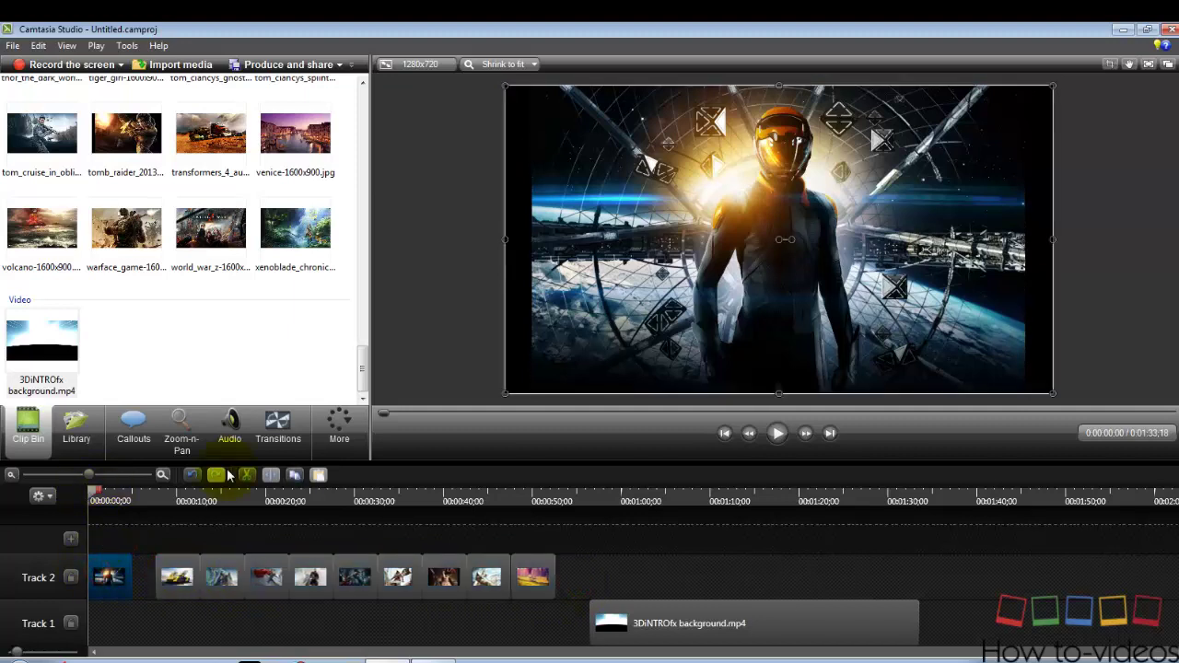
pyautogui.moveTo(505, 392); pyautogui.dragTo(615, 330)
pyautogui.moveTo(792, 295); pyautogui.dragTo(764, 302)
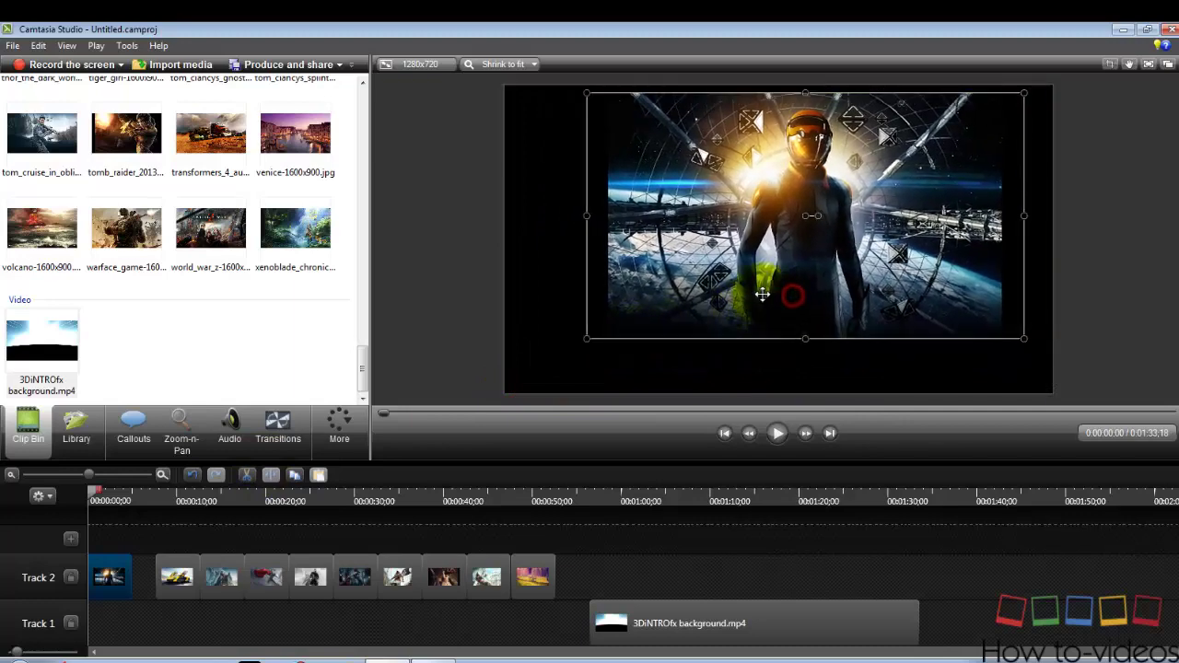
pyautogui.moveTo(1026, 92); pyautogui.dragTo(890, 194)
pyautogui.moveTo(822, 226)
pyautogui.mouseDown()
pyautogui.moveTo(969, 226)
pyautogui.moveTo(792, 228)
pyautogui.moveTo(829, 230)
pyautogui.mouseUp()
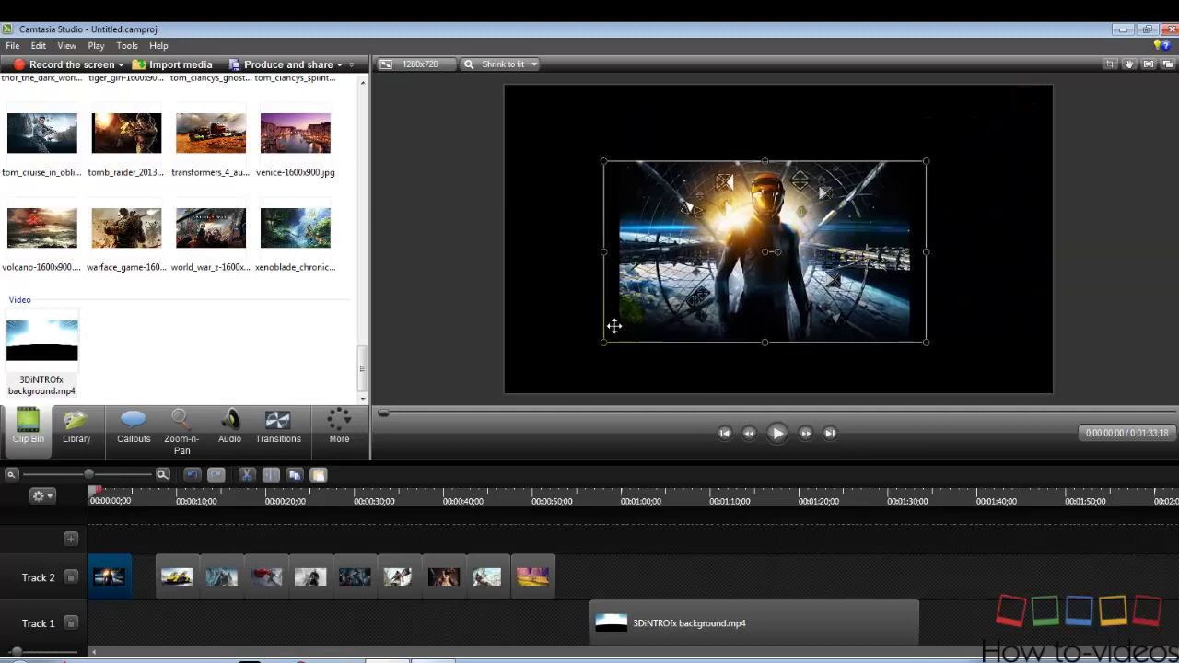
pyautogui.moveTo(604, 341); pyautogui.dragTo(625, 330)
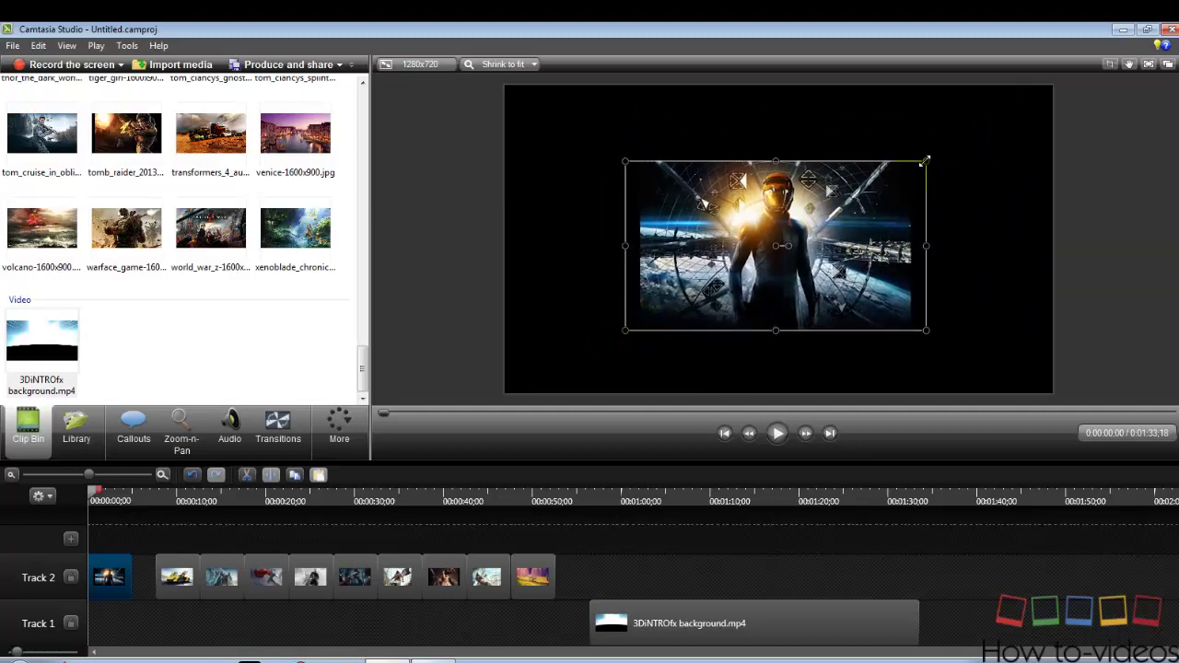
pyautogui.moveTo(924, 162); pyautogui.dragTo(920, 164)
pyautogui.moveTo(895, 230); pyautogui.dragTo(896, 229)
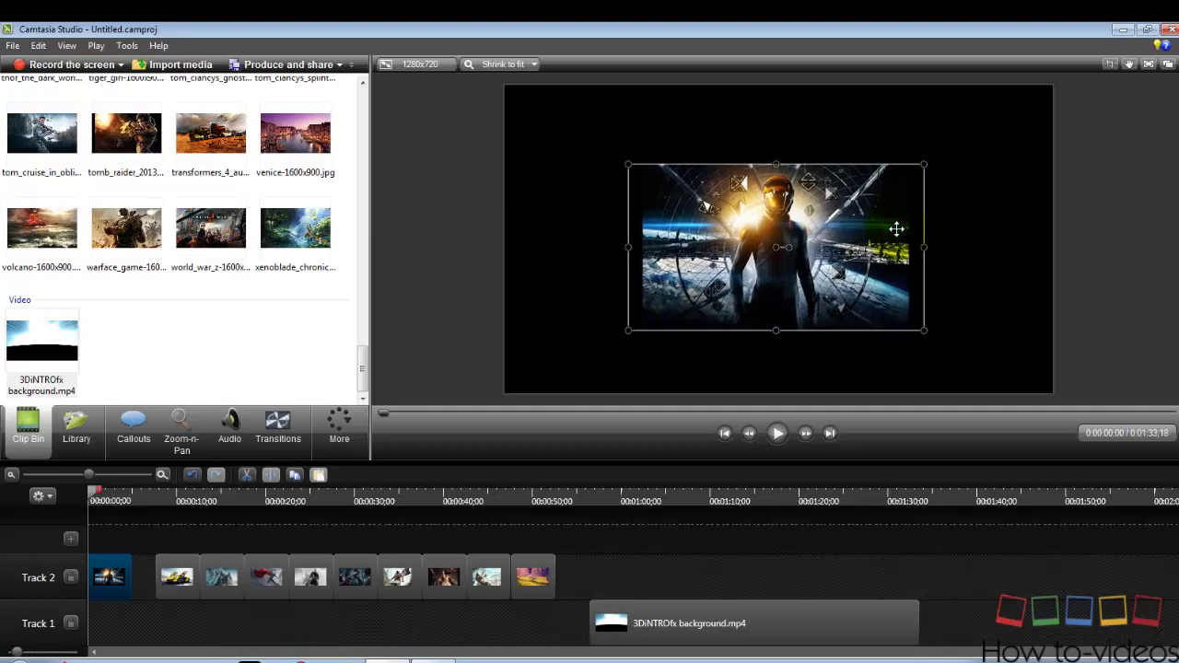
# Nudge the first image slightly up and to the left on the canvas, and reselect its clip on Track 2
pyautogui.click(673, 577)
pyautogui.click(728, 324)
pyautogui.click(721, 528)
pyautogui.moveTo(748, 318)
pyautogui.mouseDown()
pyautogui.moveTo(764, 297)
pyautogui.moveTo(751, 303)
pyautogui.mouseUp()
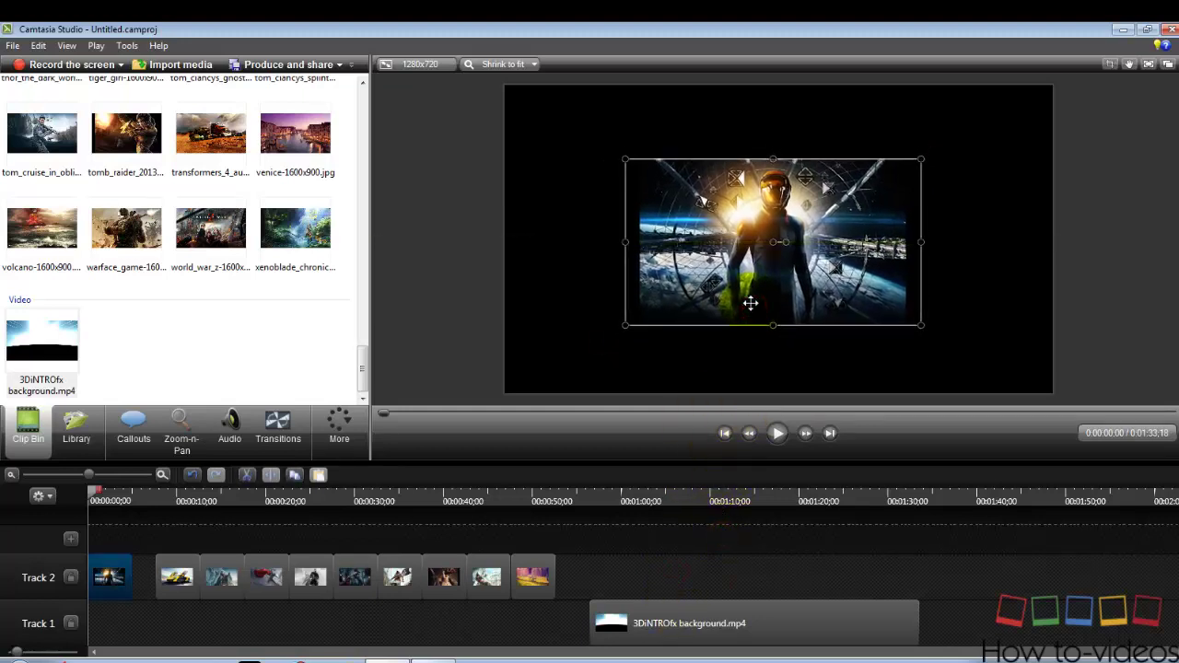
pyautogui.click(756, 525)
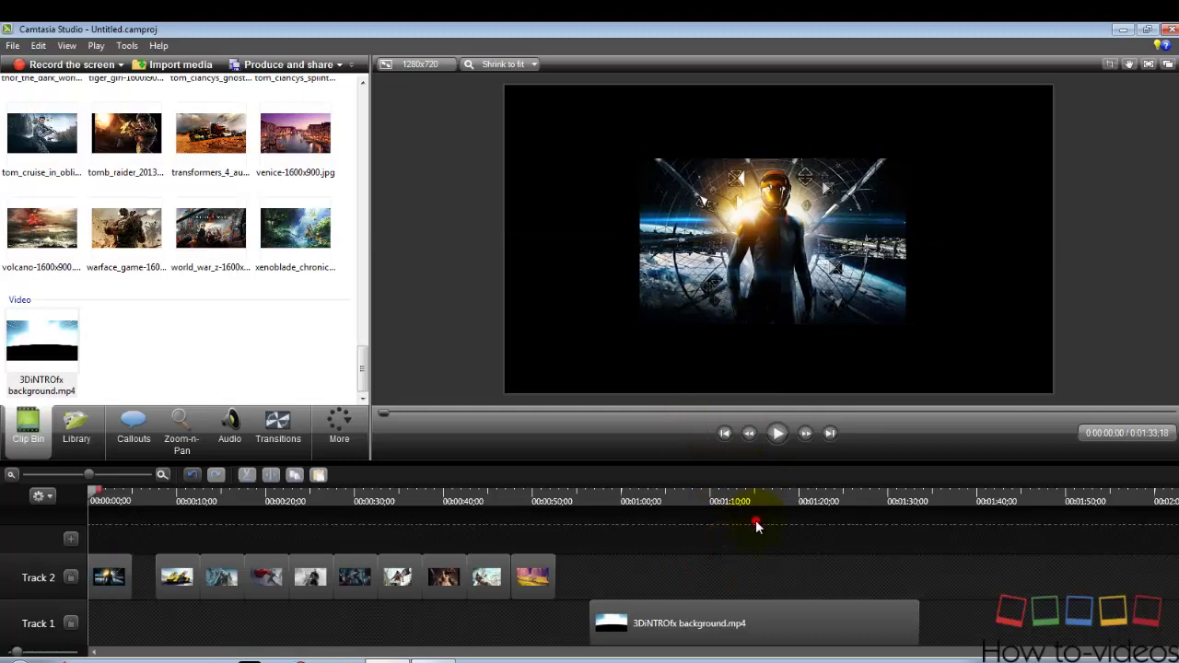
pyautogui.click(98, 581)
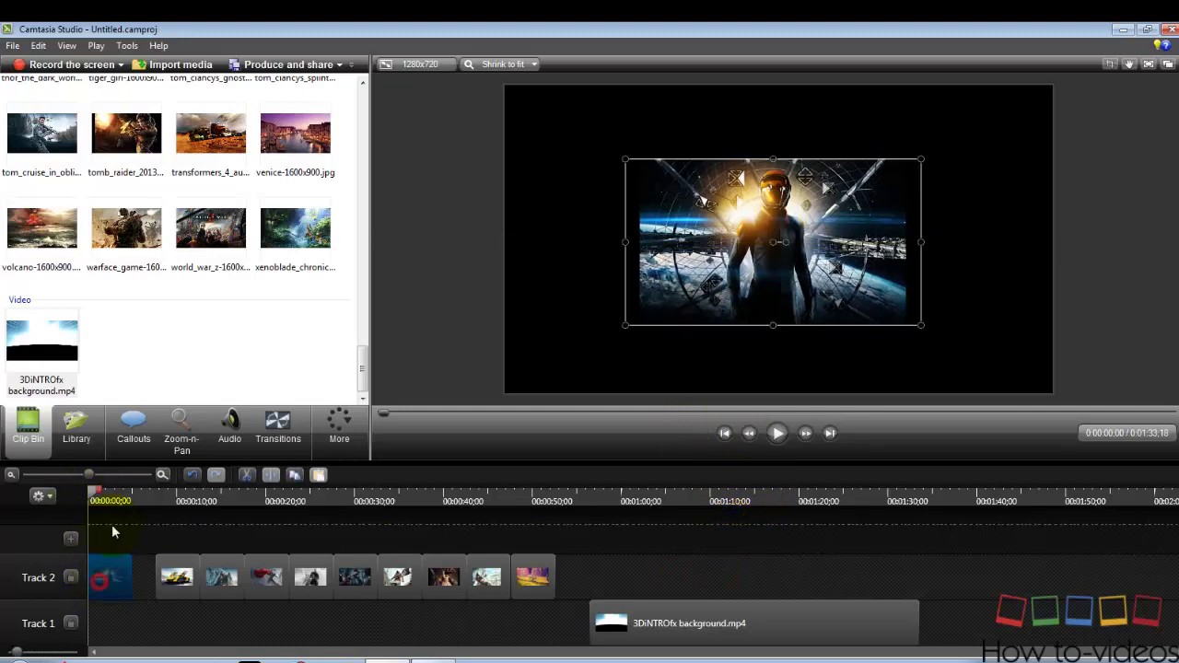
# Animate the first image with Zoom-n-Pan from the empty lower-left area at 155% scale to the full frame at 55% by 0:00:00;14
pyautogui.click(173, 450)
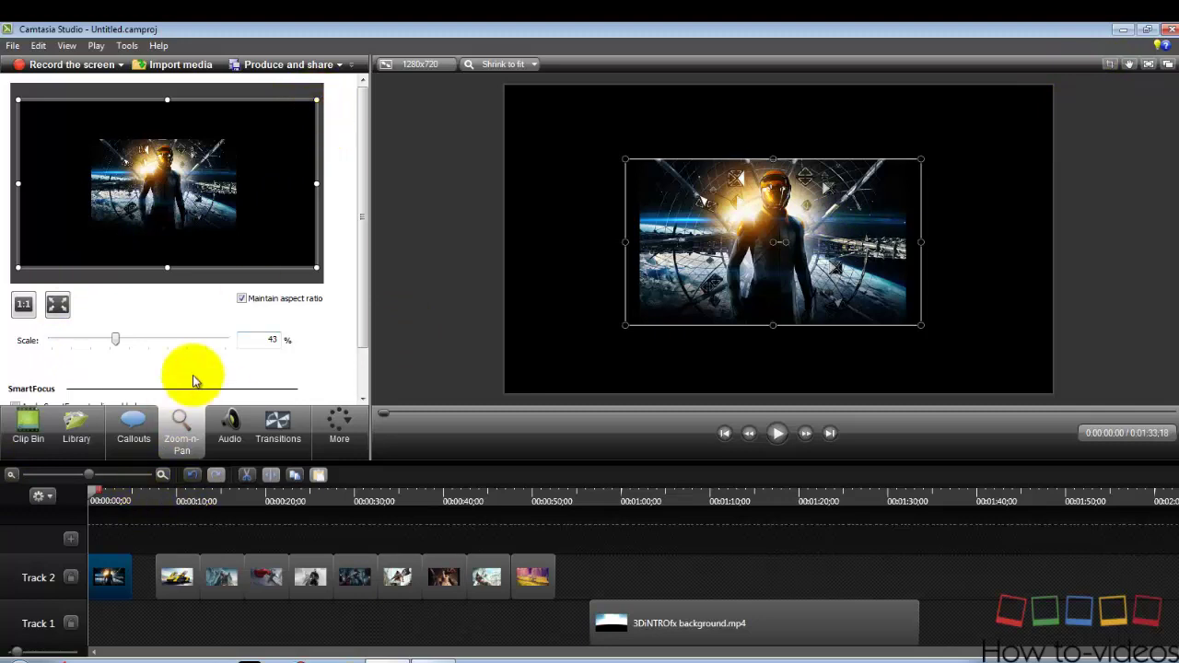
pyautogui.moveTo(316, 99); pyautogui.dragTo(98, 279)
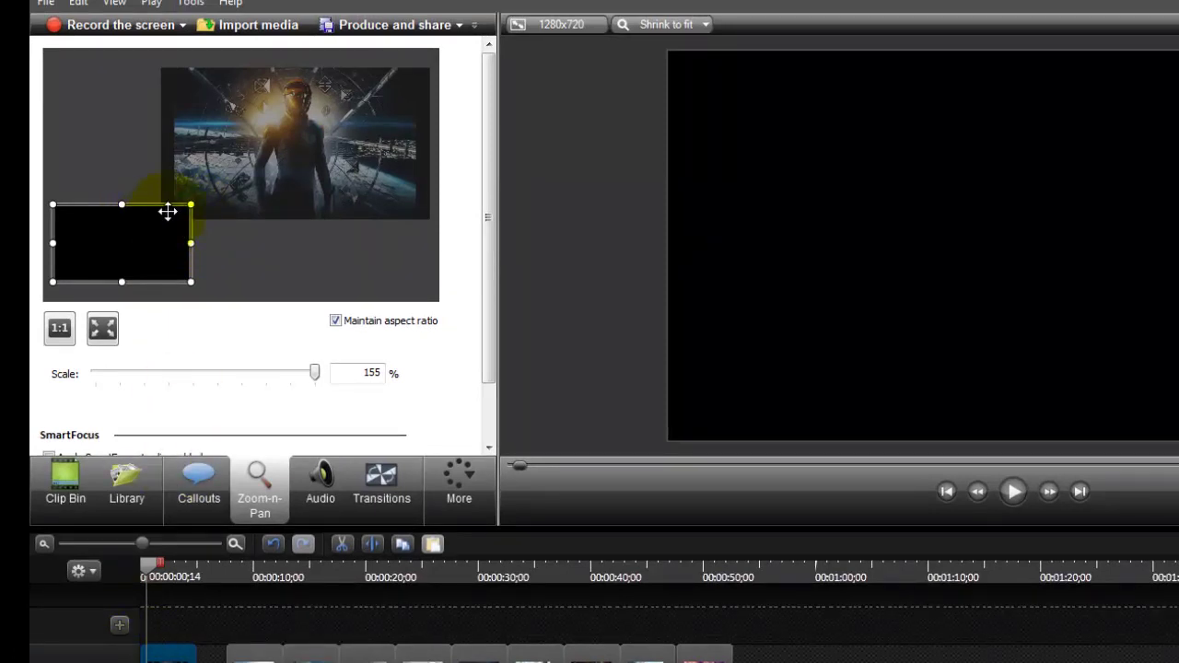
pyautogui.moveTo(189, 206); pyautogui.dragTo(506, 56)
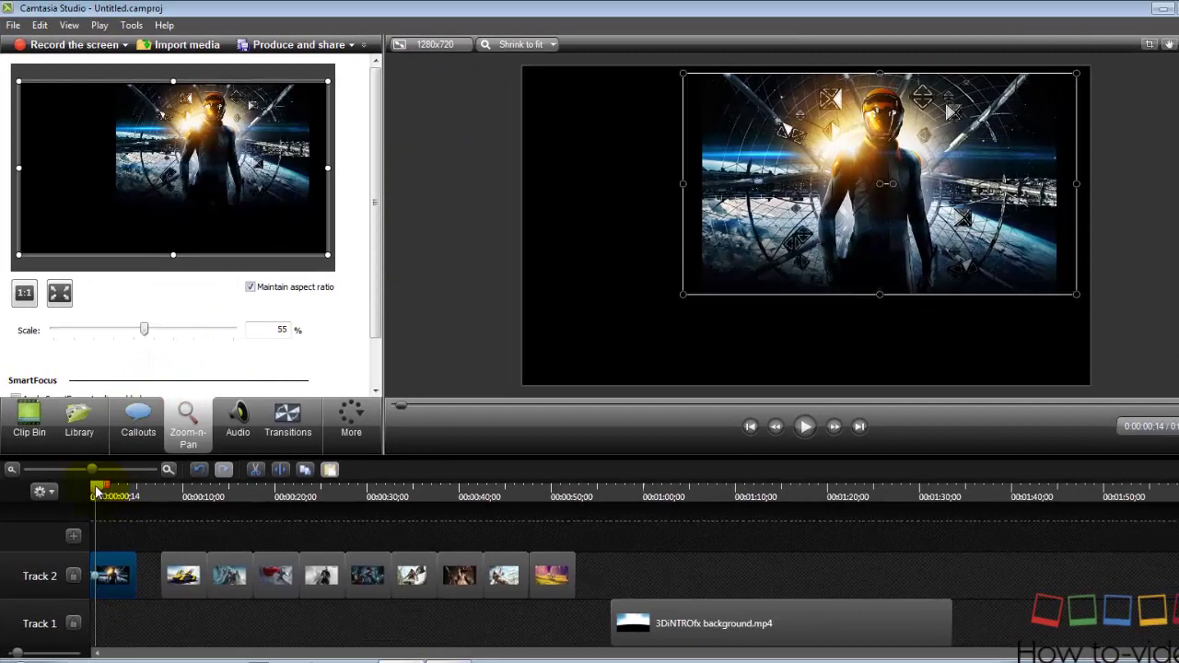
# Play the first image's zoom animation from the start of the timeline to check its motion
pyautogui.moveTo(97, 493); pyautogui.dragTo(78, 485)
pyautogui.press('space')
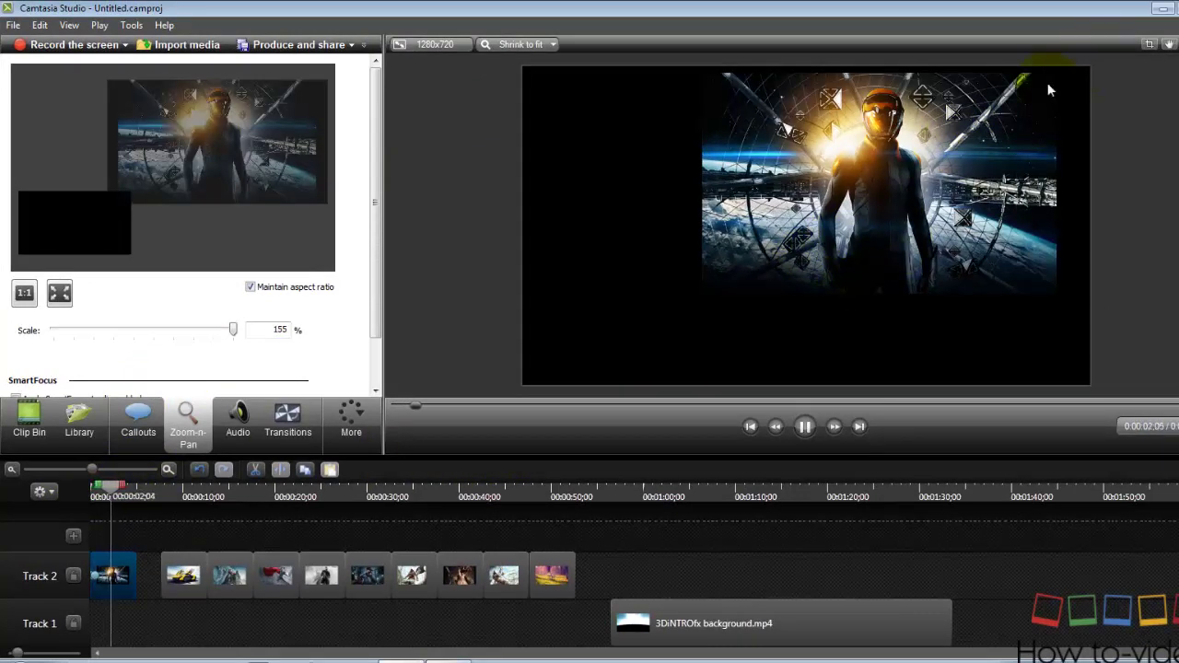
pyautogui.moveTo(112, 489); pyautogui.dragTo(80, 494)
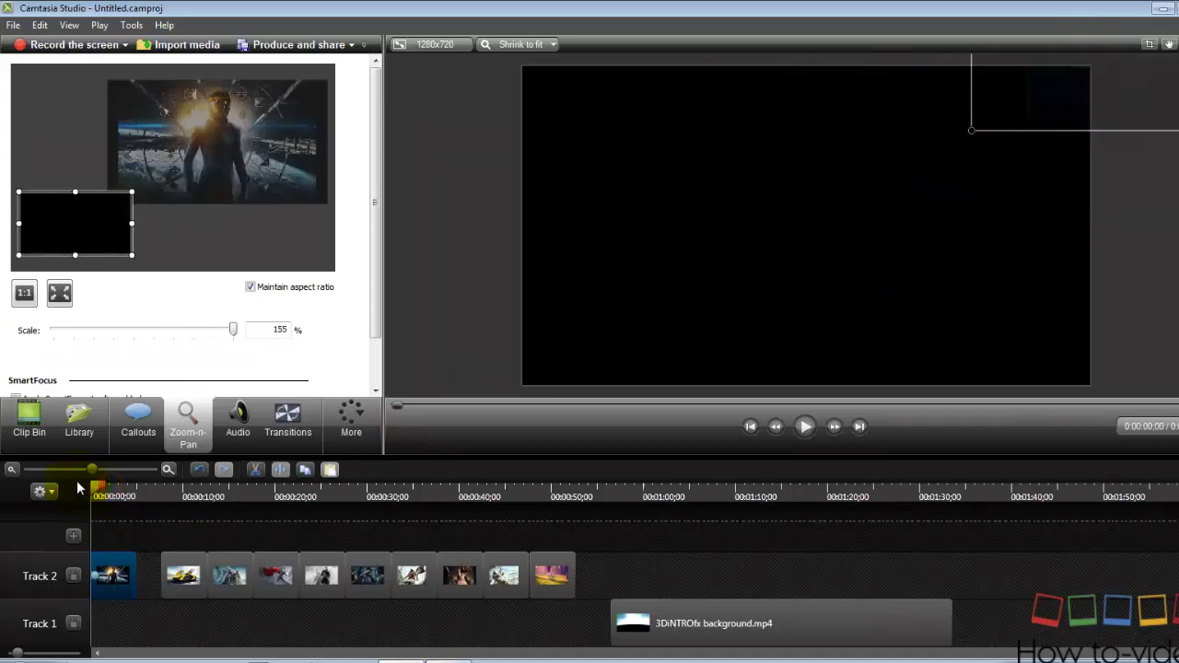
pyautogui.click(798, 440)
pyautogui.click(798, 433)
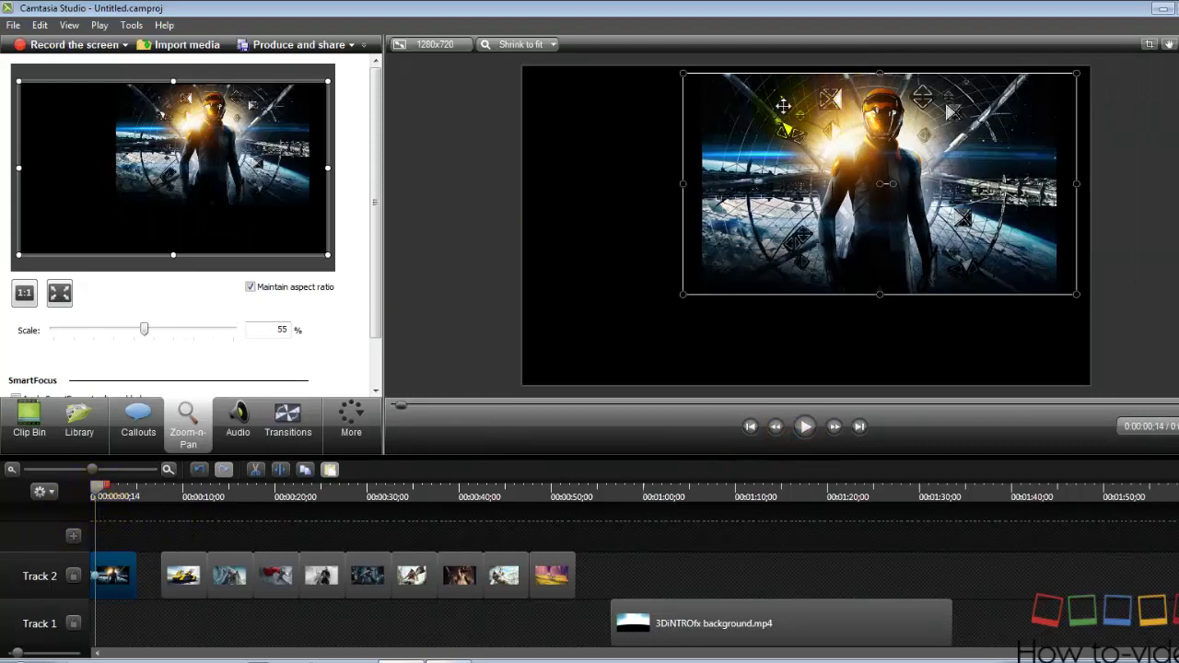
# Centre the first image on the canvas at 0:00:00;14, scale it down to 53%, and play the animation from the start
pyautogui.moveTo(797, 201); pyautogui.dragTo(823, 267)
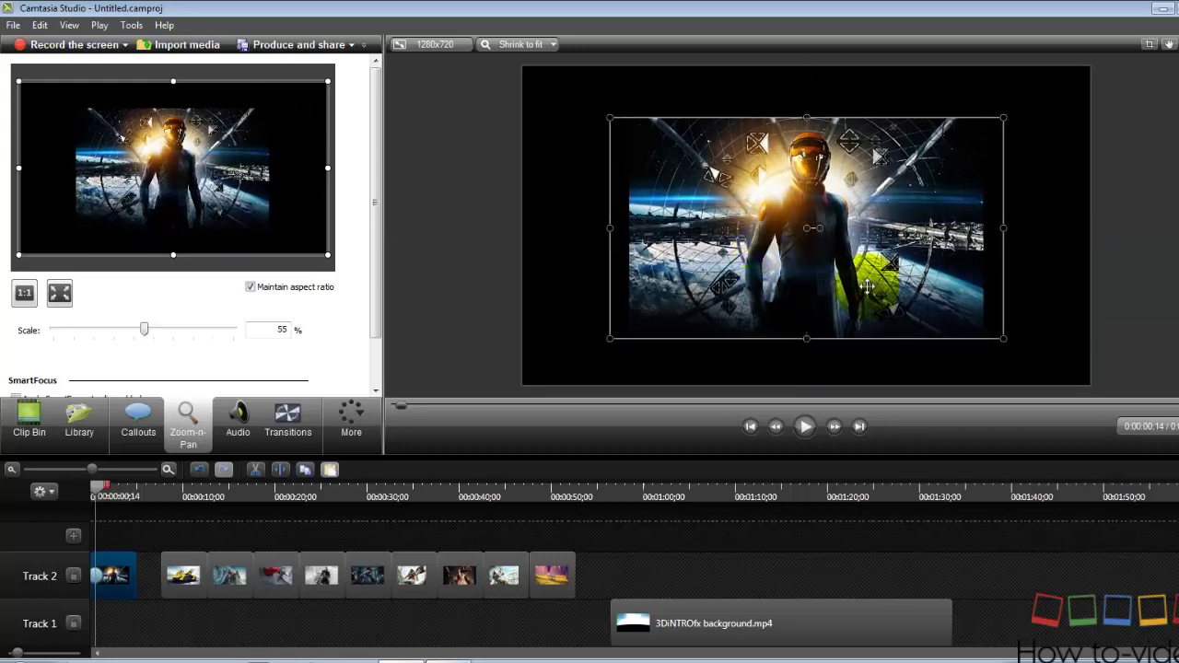
pyautogui.moveTo(1003, 339); pyautogui.dragTo(982, 324)
pyautogui.click(93, 486)
pyautogui.click(803, 428)
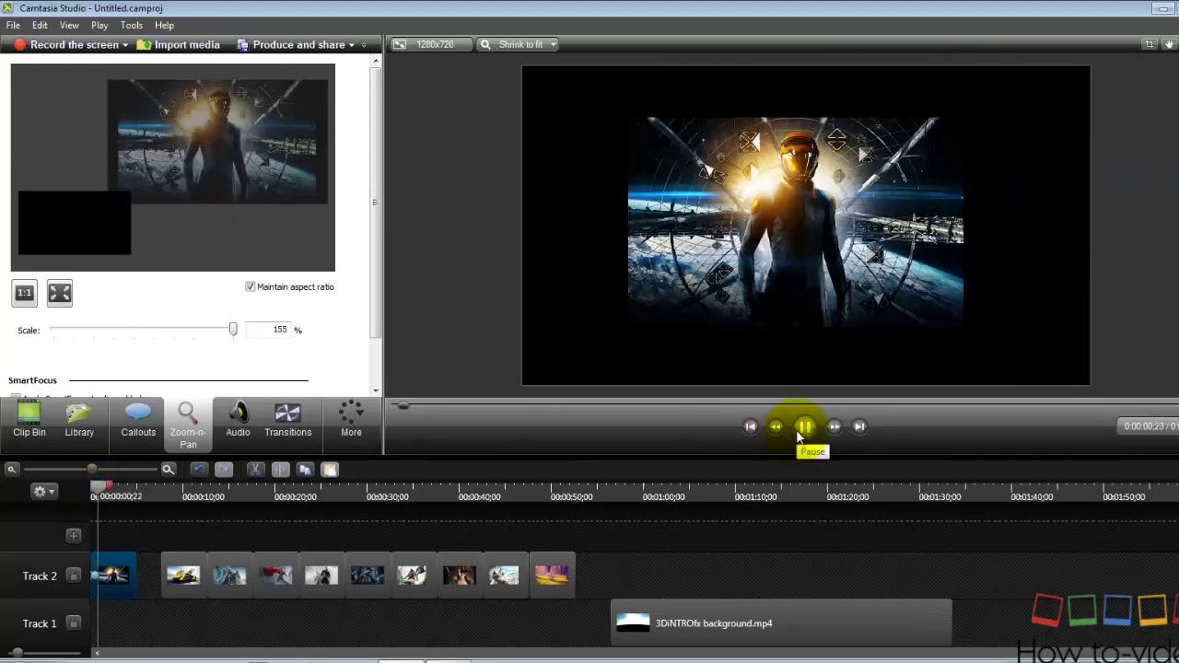
pyautogui.click(803, 428)
pyautogui.click(501, 628)
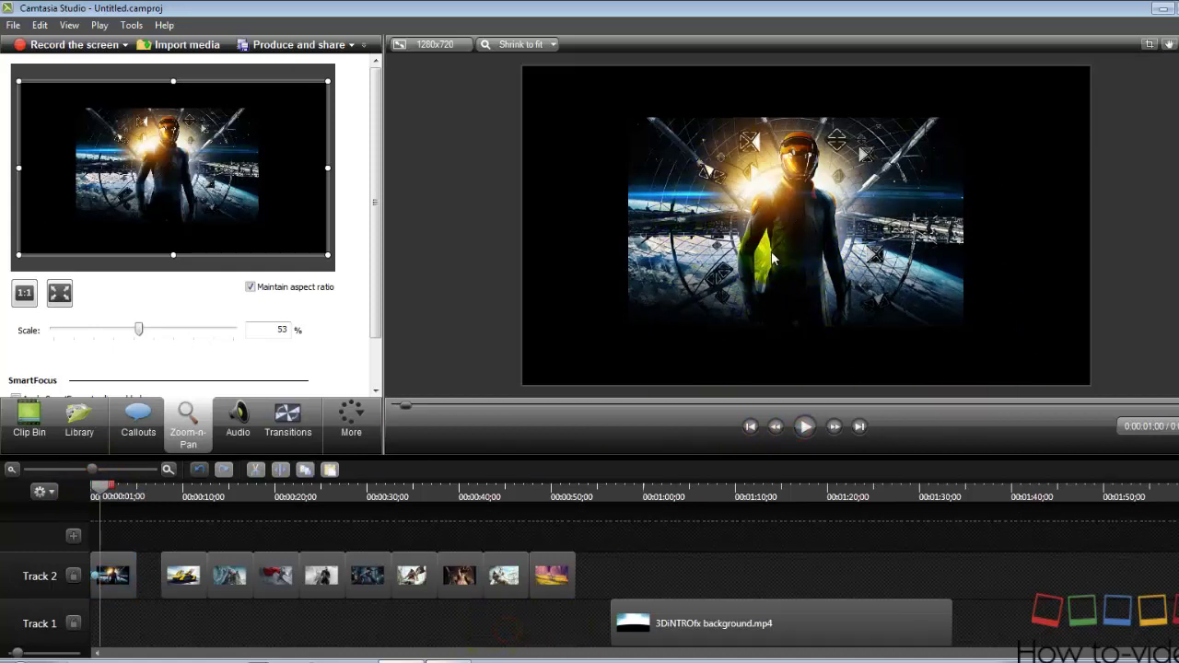
# At 0:00:01;00, scale the first image to 55% with Zoom-n-Pan and pan it slightly to the left
pyautogui.moveTo(663, 215); pyautogui.dragTo(693, 263)
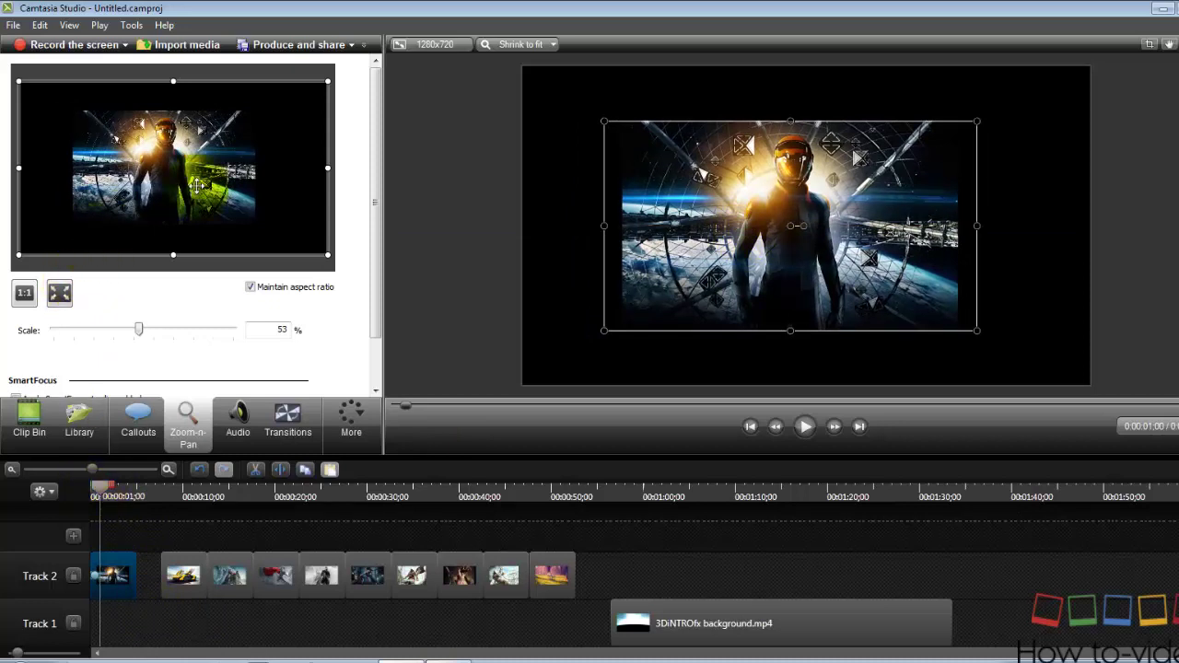
pyautogui.moveTo(326, 84); pyautogui.dragTo(328, 81)
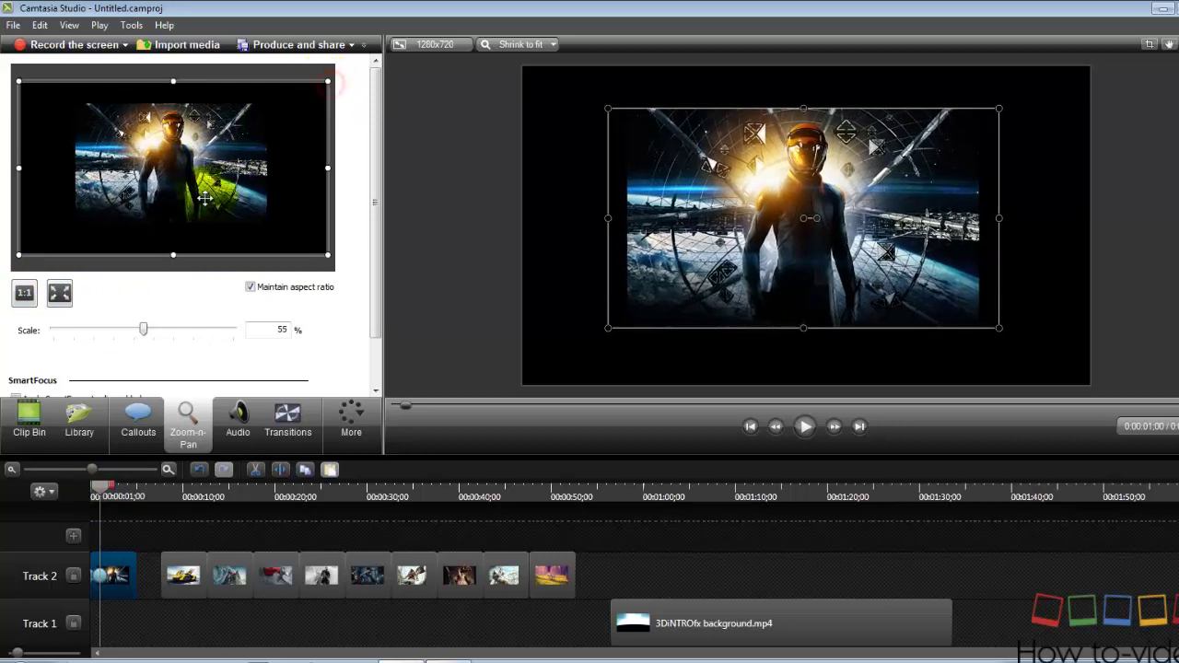
pyautogui.moveTo(188, 203)
pyautogui.mouseDown()
pyautogui.moveTo(213, 202)
pyautogui.moveTo(201, 212)
pyautogui.mouseUp()
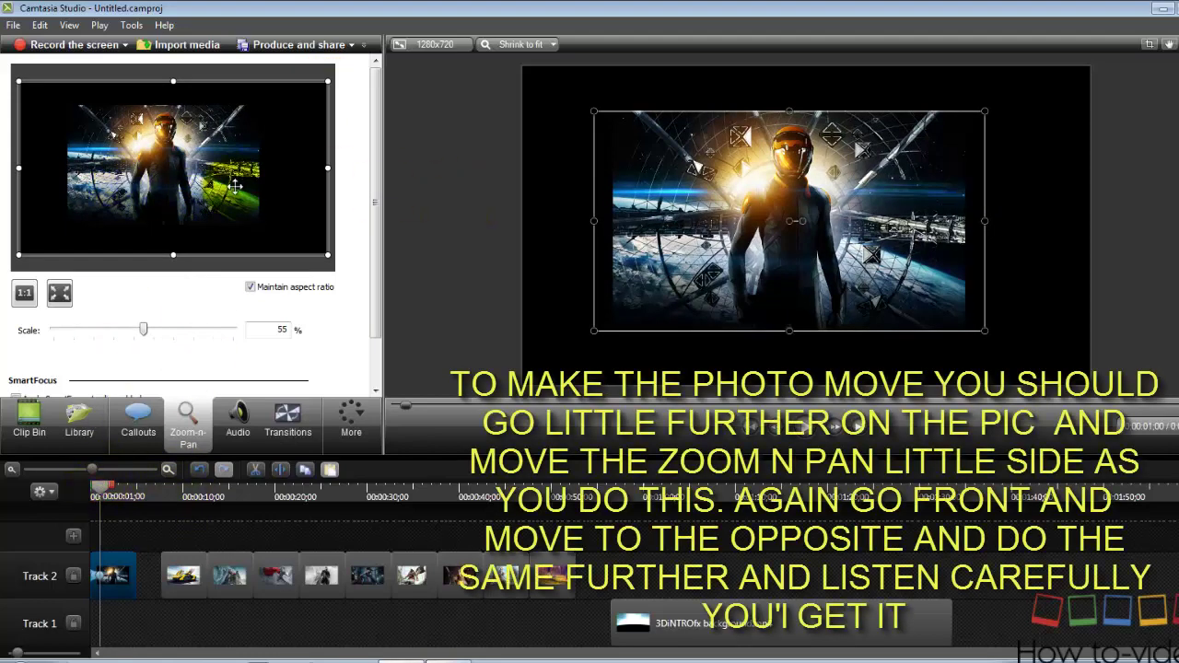
pyautogui.moveTo(232, 189); pyautogui.dragTo(224, 188)
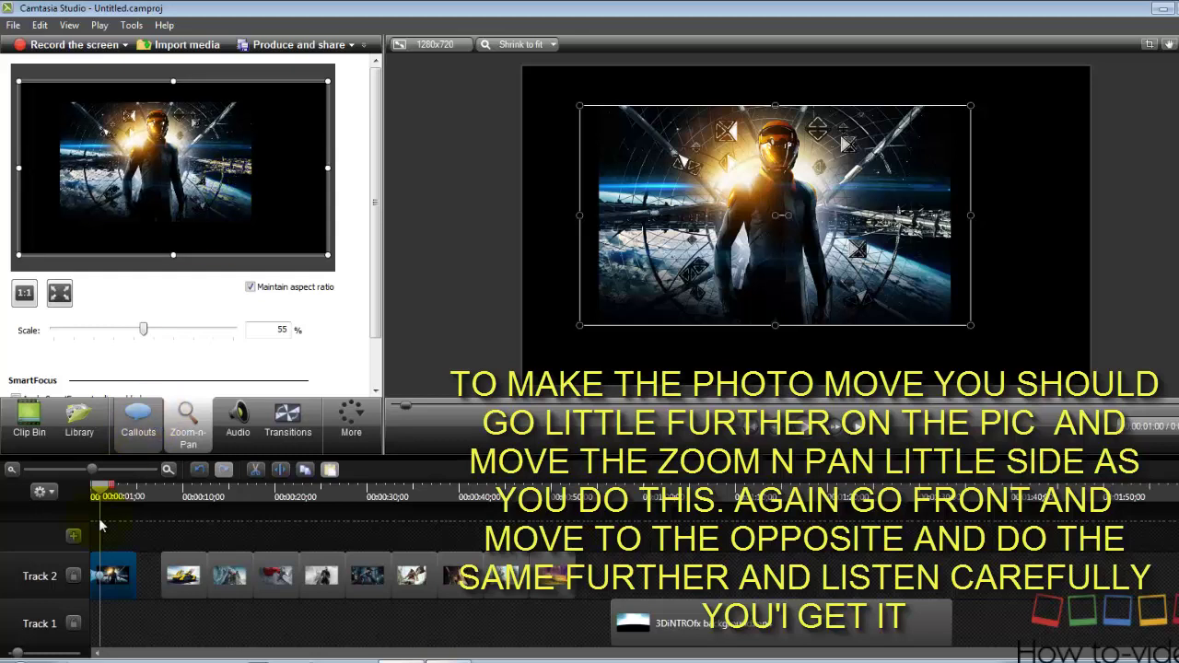
# Pan the first image slightly to the right at 0:00:01;10 and again at 0:00:01;20
pyautogui.click(186, 209)
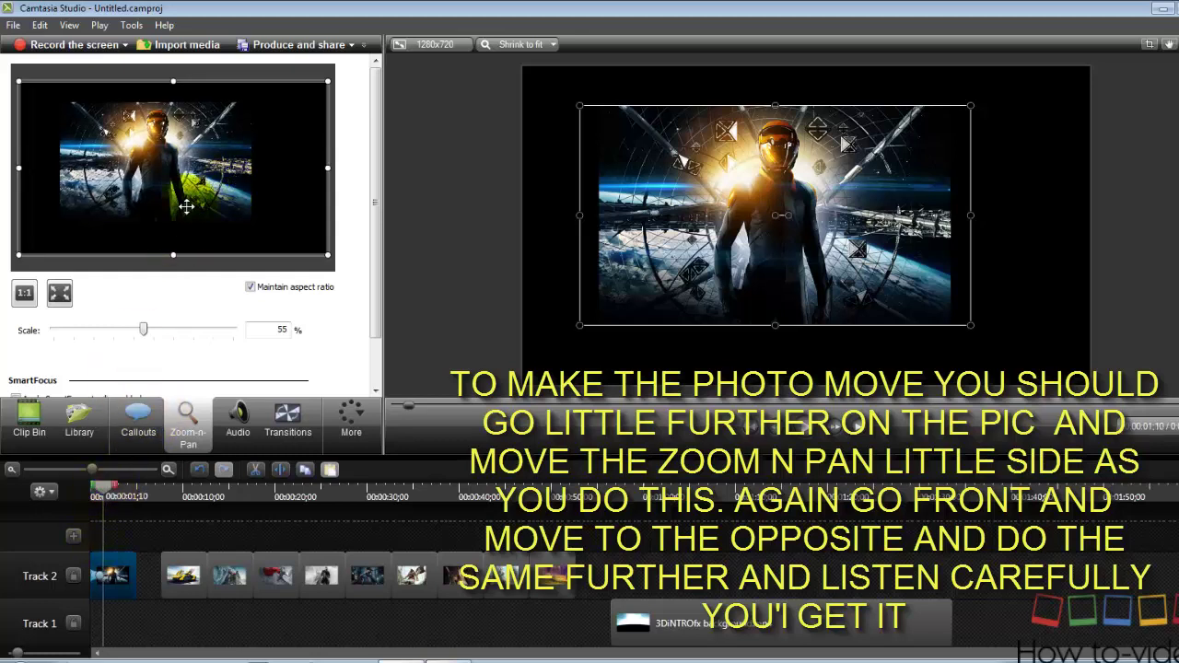
pyautogui.moveTo(221, 204); pyautogui.dragTo(230, 205)
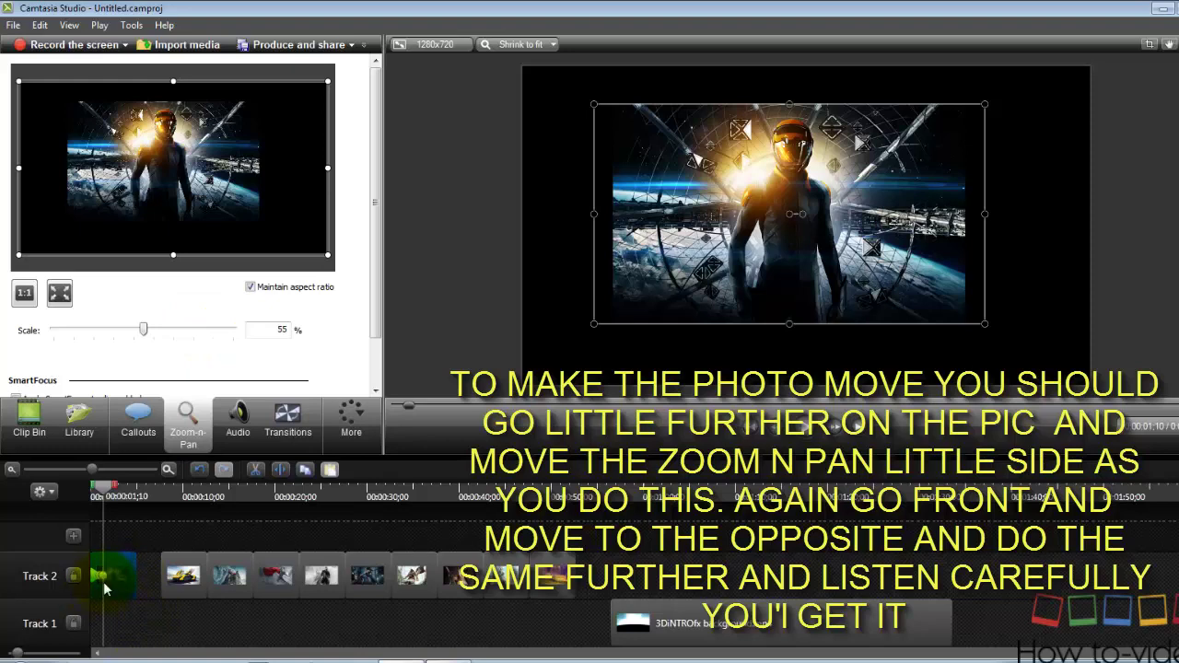
pyautogui.moveTo(100, 493); pyautogui.dragTo(100, 496)
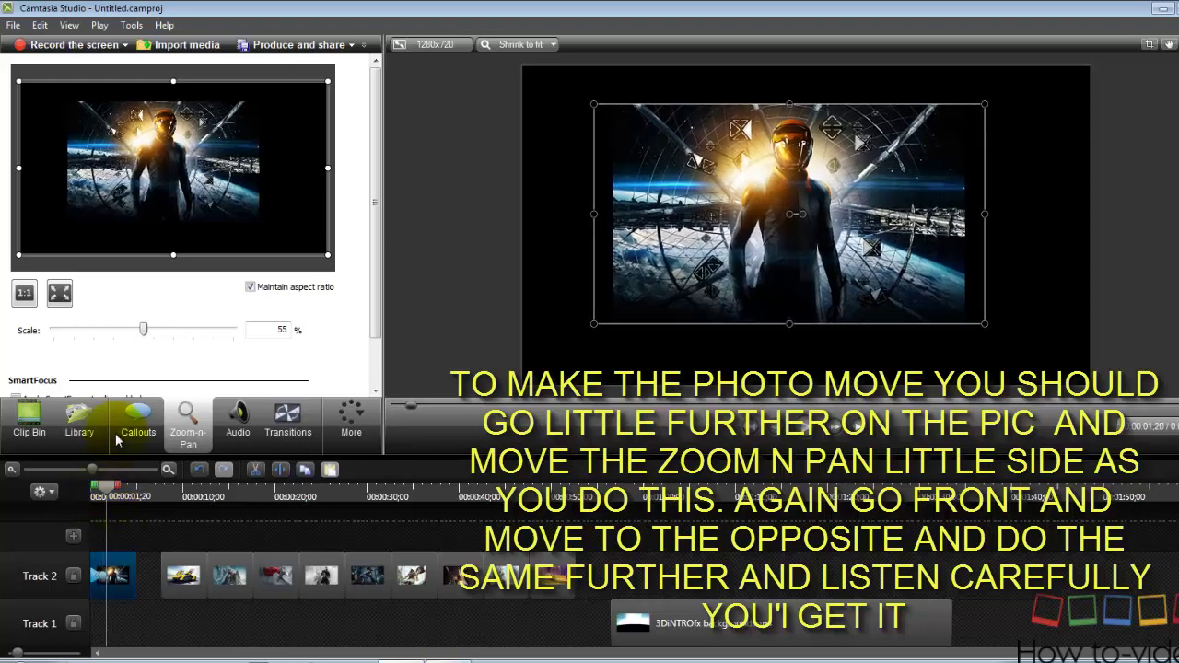
pyautogui.moveTo(179, 238); pyautogui.dragTo(166, 237)
# Pan the first image slightly to the left at 0:00:02;12, at 0:00:02;26 and at 0:00:04;01
pyautogui.click(112, 497)
pyautogui.moveTo(109, 496); pyautogui.dragTo(113, 497)
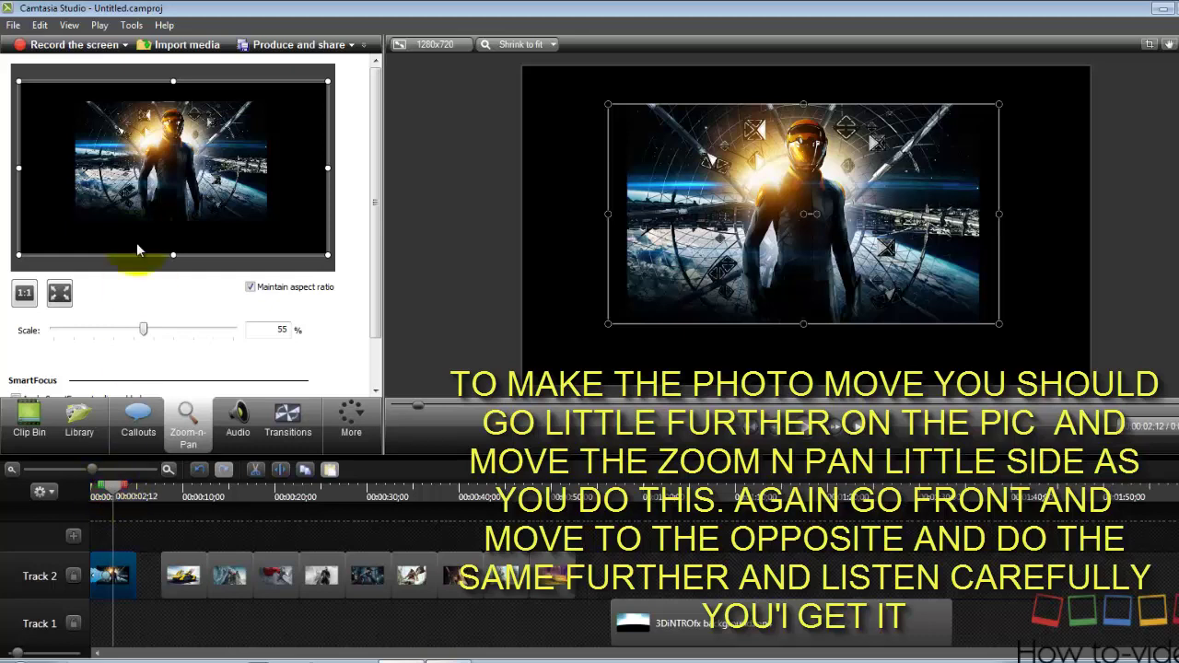
pyautogui.moveTo(175, 212); pyautogui.dragTo(163, 211)
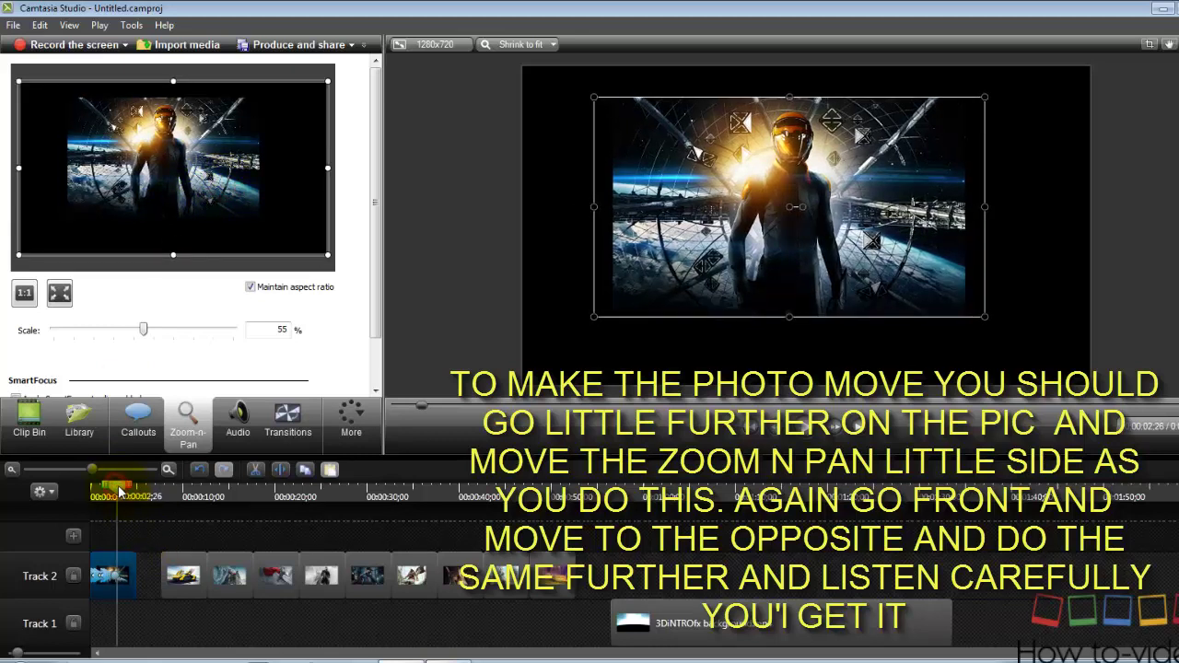
pyautogui.moveTo(166, 258)
pyautogui.mouseDown()
pyautogui.moveTo(175, 243)
pyautogui.moveTo(176, 276)
pyautogui.mouseUp()
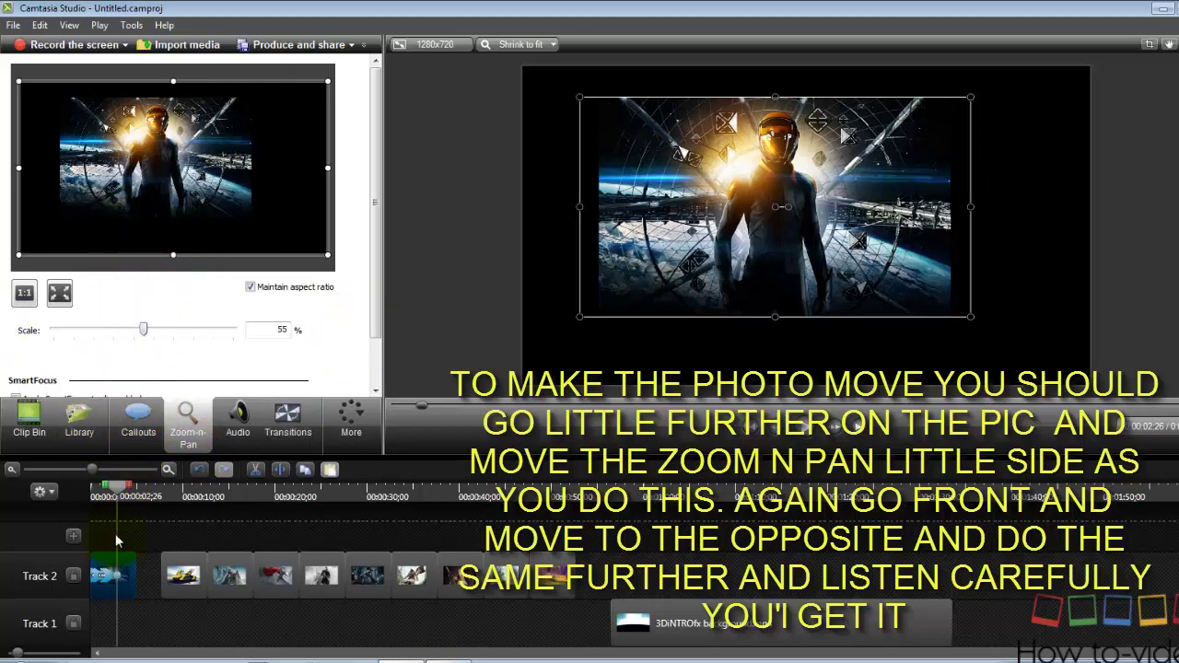
pyautogui.moveTo(159, 221)
pyautogui.mouseDown()
pyautogui.moveTo(190, 221)
pyautogui.moveTo(204, 242)
pyautogui.mouseUp()
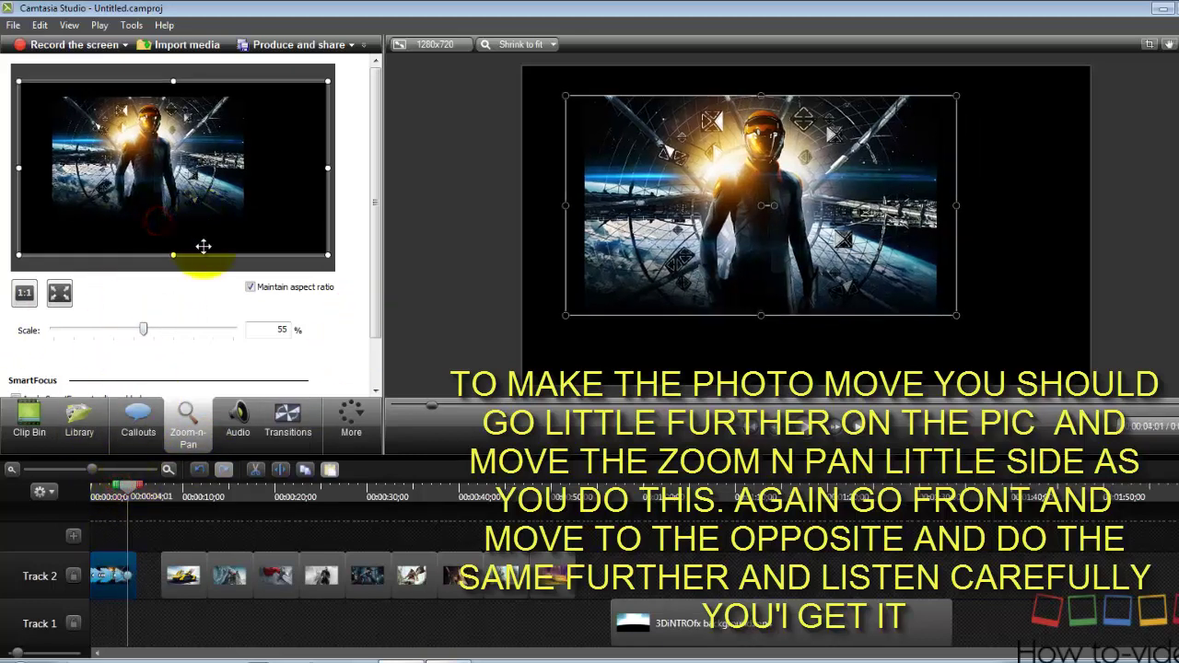
# Play the first image's complete zoom and pan animation, and return the playhead to about one second
pyautogui.moveTo(129, 491); pyautogui.dragTo(95, 488)
pyautogui.click(811, 429)
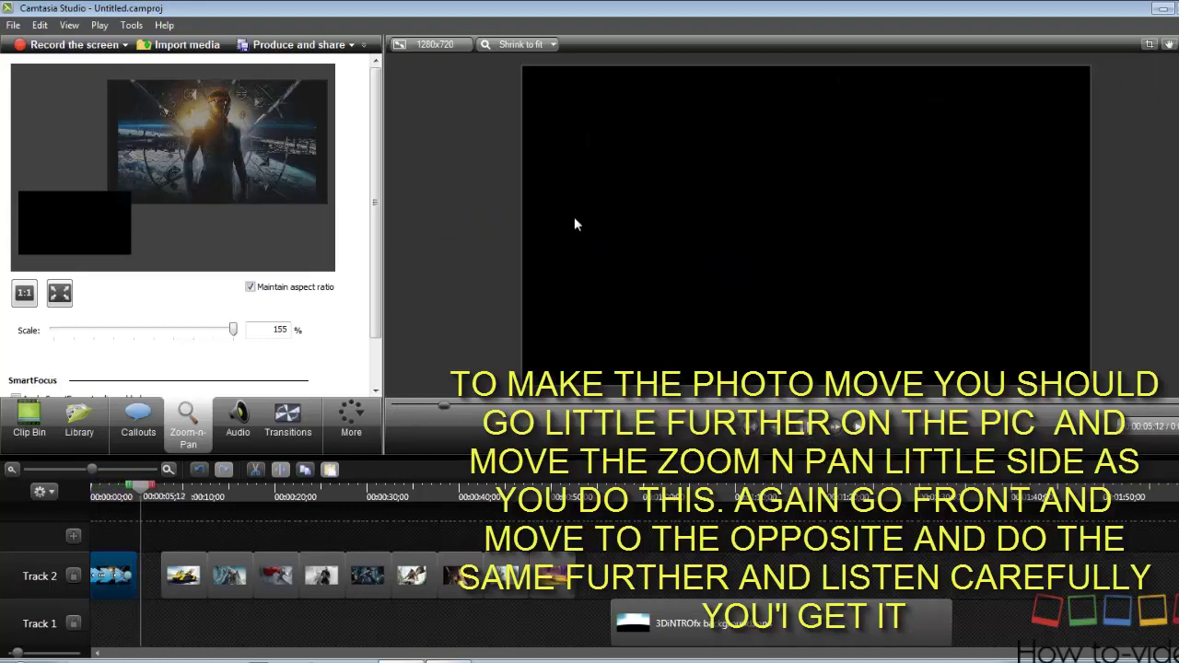
pyautogui.click(83, 491)
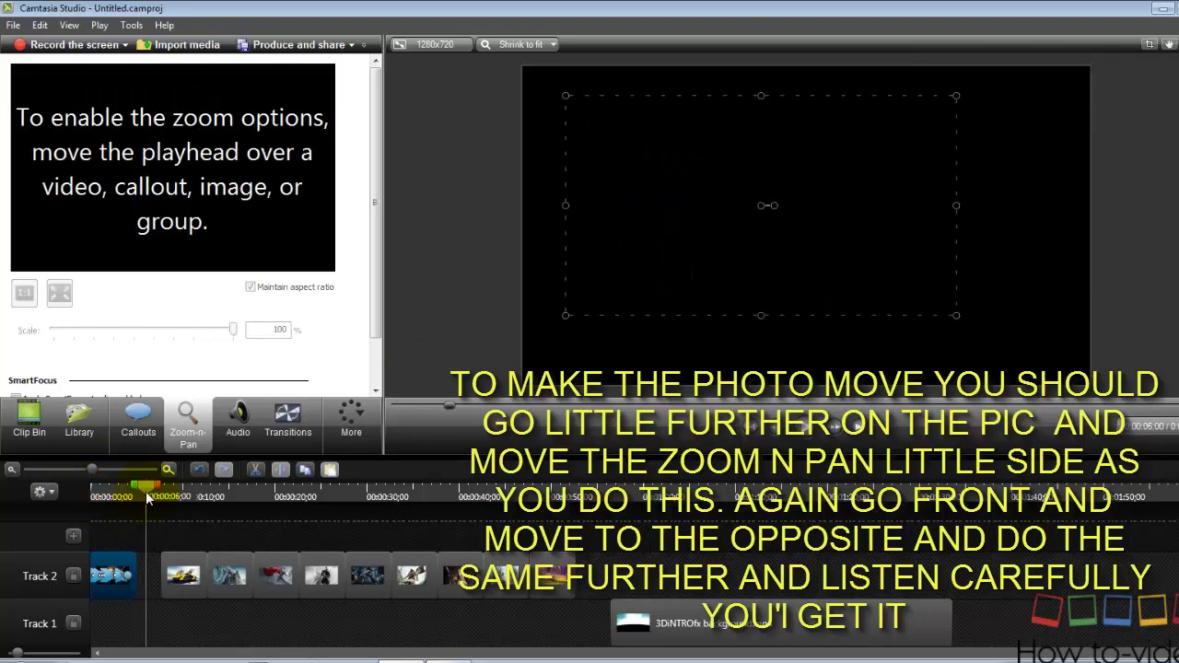
pyautogui.click(108, 498)
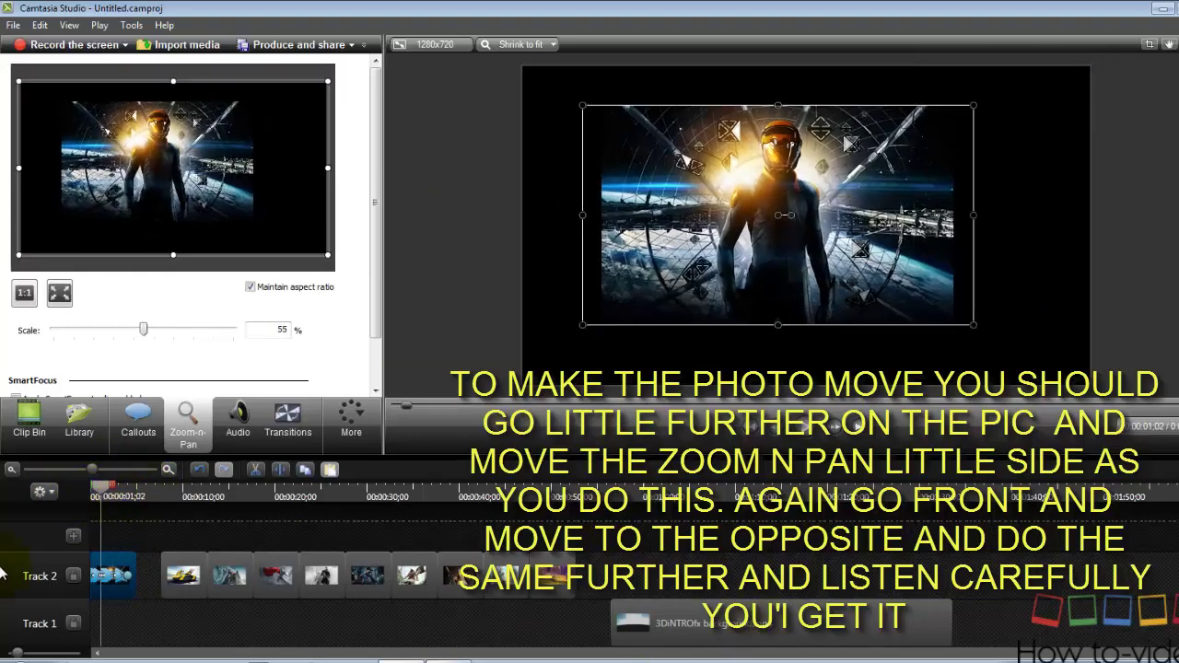
# Apply the Ripple transition to the end of the first image on Track 2
pyautogui.click(281, 419)
pyautogui.scroll(-1, 370, 171)
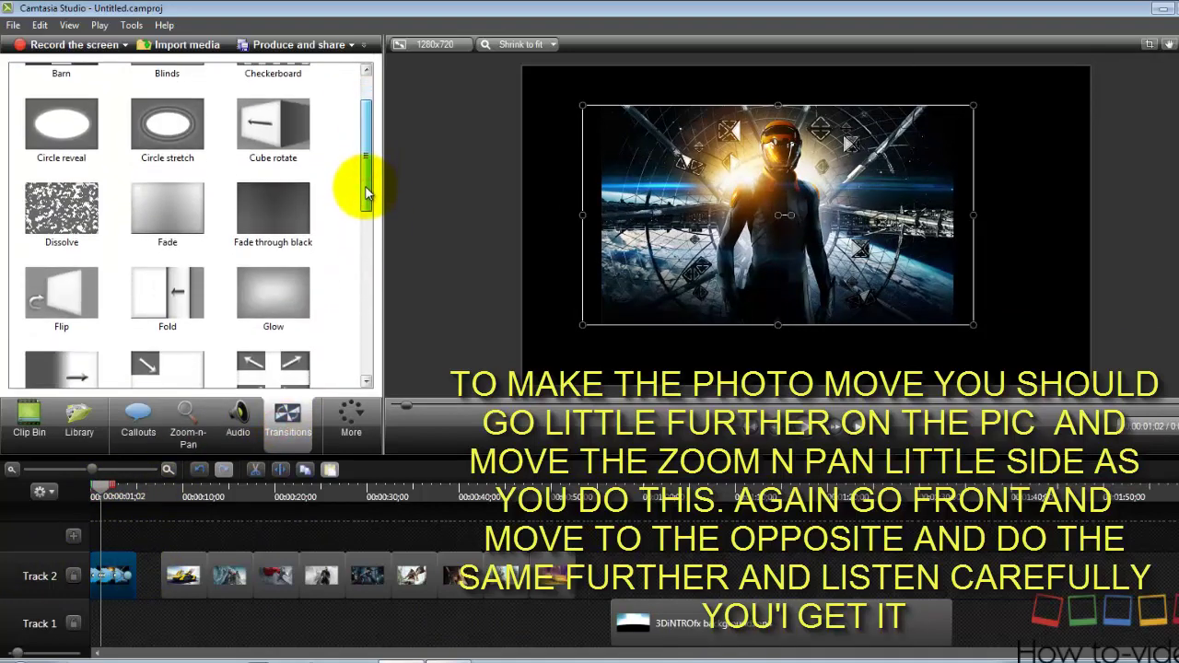
pyautogui.scroll(1, 369, 184)
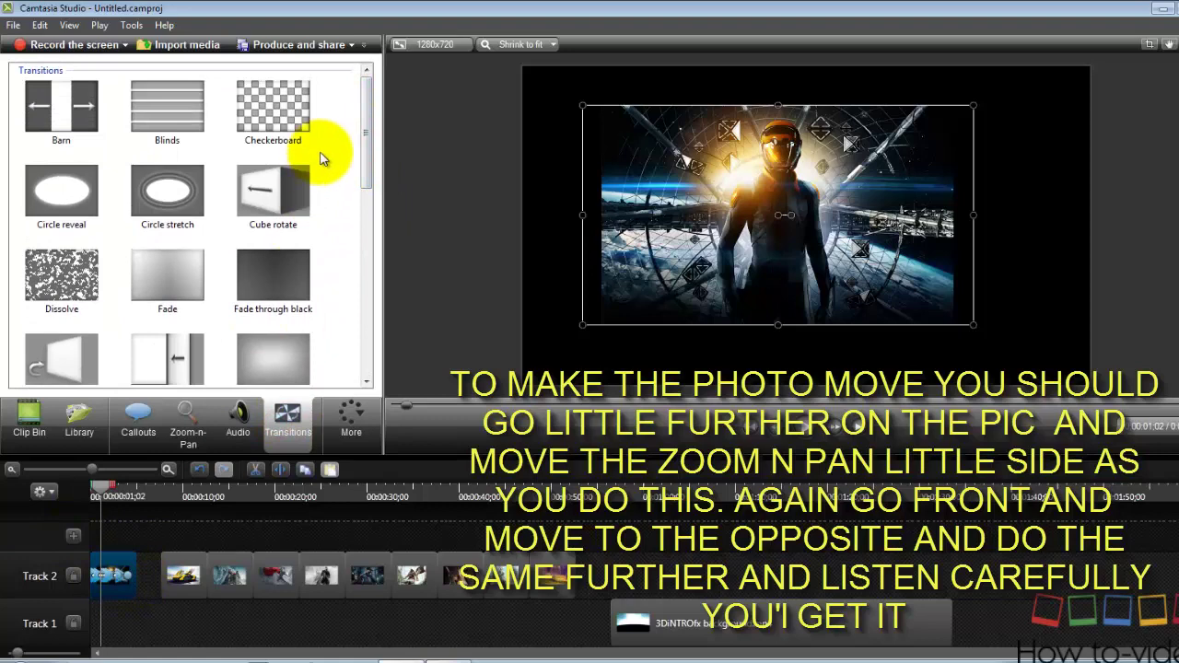
pyautogui.moveTo(363, 153); pyautogui.dragTo(365, 313)
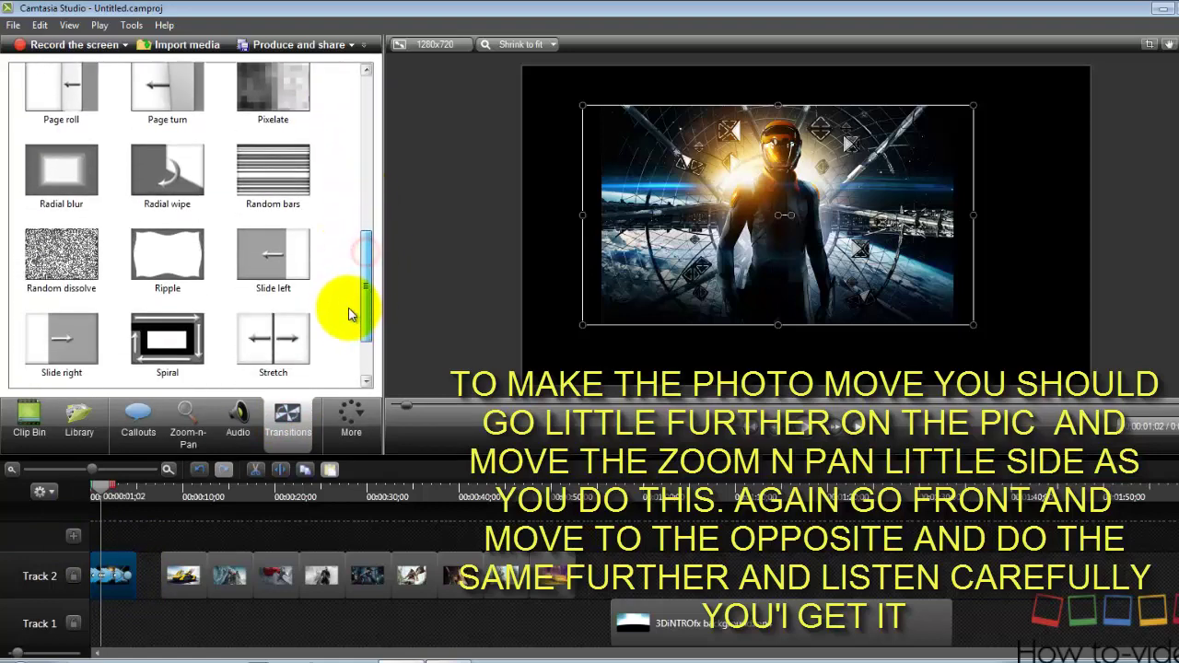
pyautogui.moveTo(197, 251); pyautogui.dragTo(138, 579)
# Move the 3DiNTROfx background clip to the start of Track 1 and play the timeline from the beginning
pyautogui.moveTo(746, 626); pyautogui.dragTo(255, 623)
pyautogui.moveTo(108, 495); pyautogui.dragTo(93, 495)
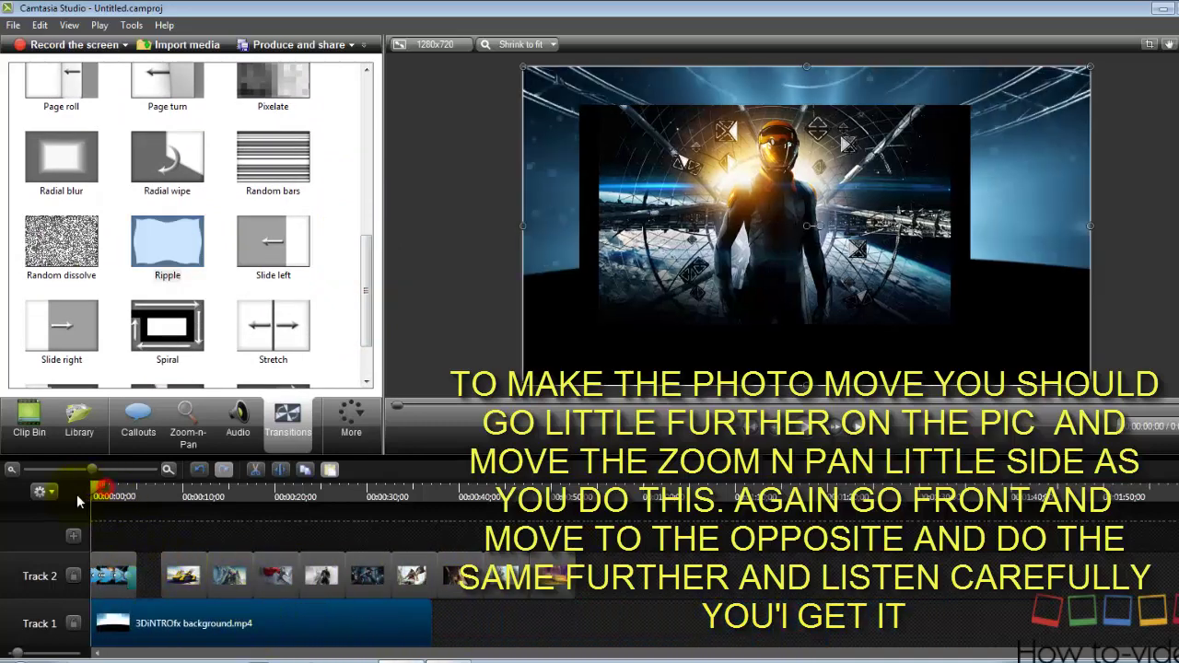
pyautogui.click(803, 426)
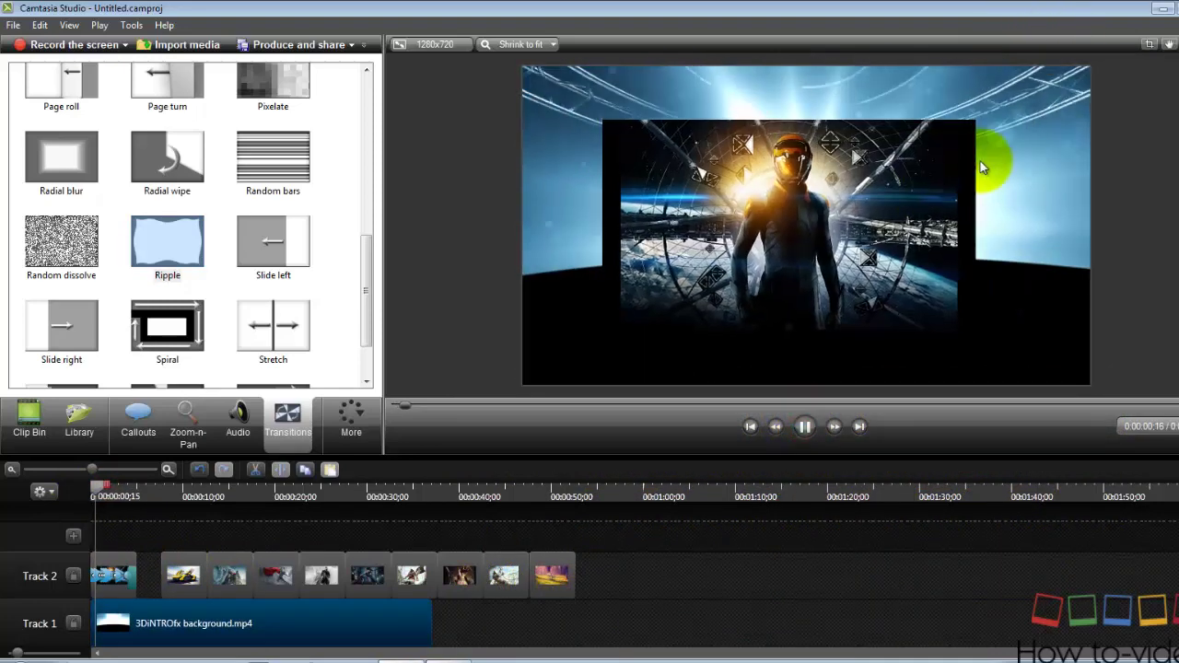
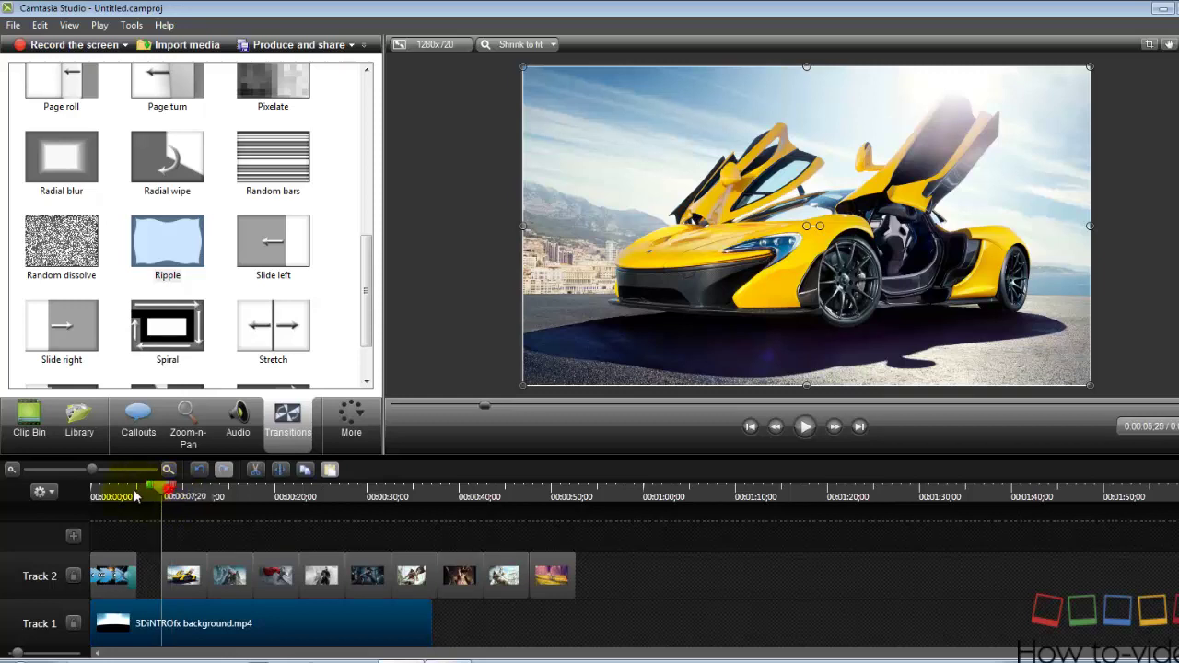
# Shift the background clip to about 0:00:27 on Track 1 and slide the yellow car image to about 0:00:06;12 on Track 2
pyautogui.click(135, 489)
pyautogui.moveTo(191, 623); pyautogui.dragTo(437, 627)
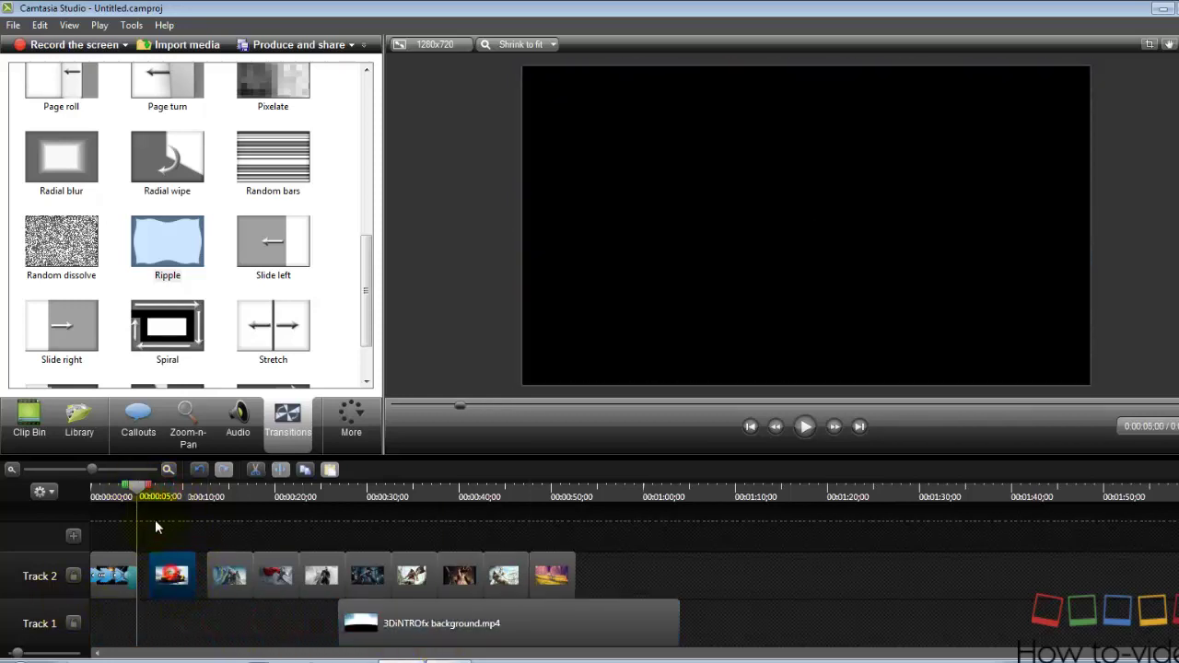
pyautogui.click(150, 489)
pyautogui.click(157, 577)
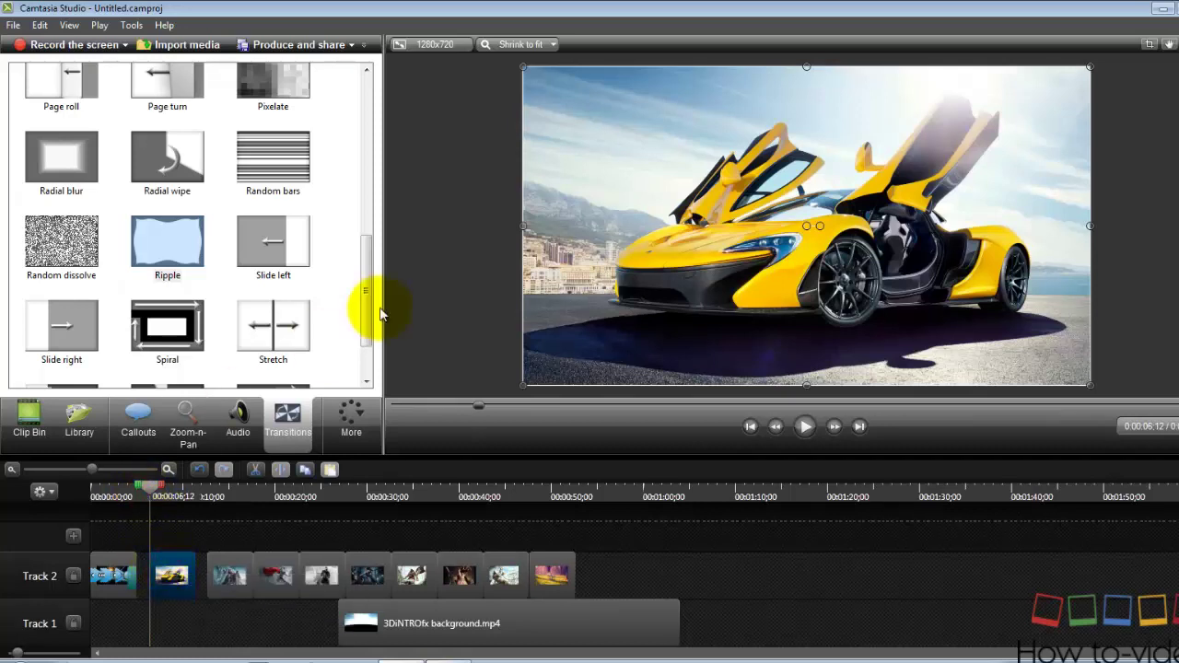
# Shrink the yellow car image to 45% on the canvas and place it near the centre
pyautogui.moveTo(521, 66); pyautogui.dragTo(617, 120)
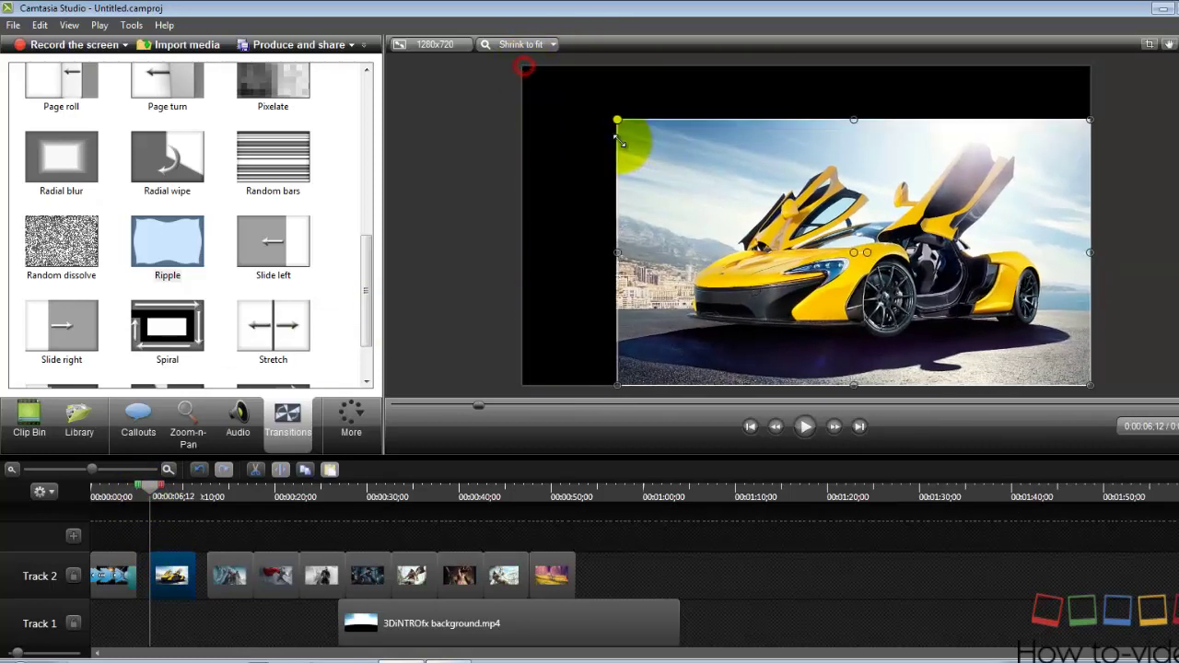
pyautogui.moveTo(1091, 383); pyautogui.dragTo(945, 312)
pyautogui.moveTo(869, 256); pyautogui.dragTo(874, 256)
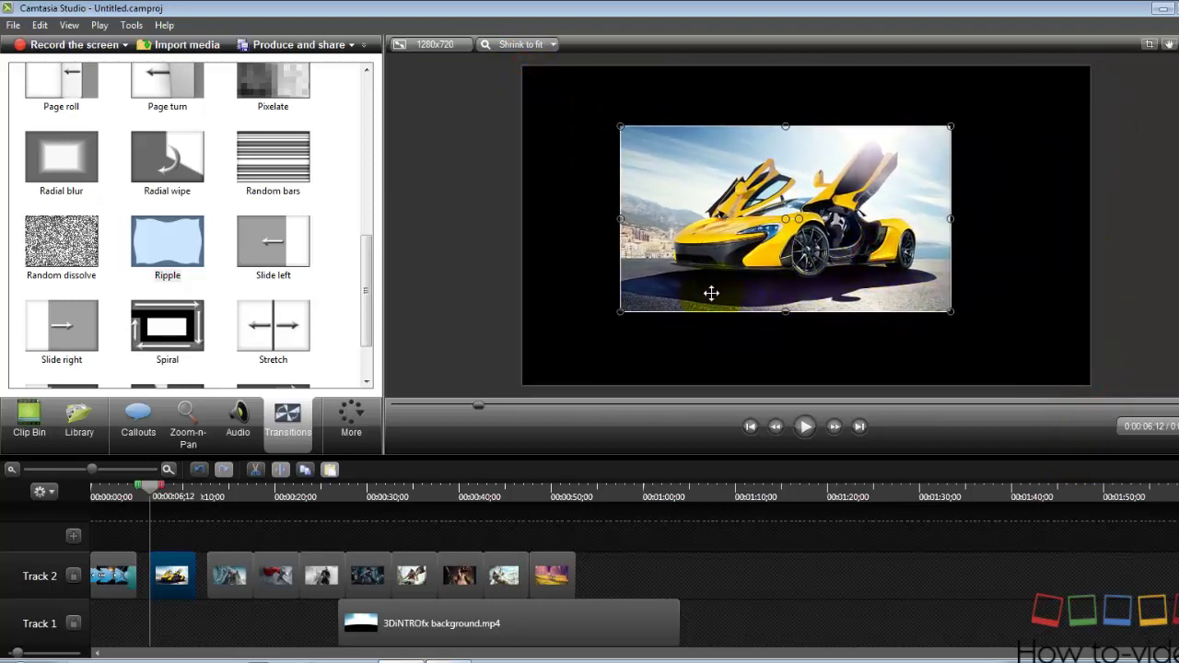
pyautogui.moveTo(627, 313); pyautogui.dragTo(629, 315)
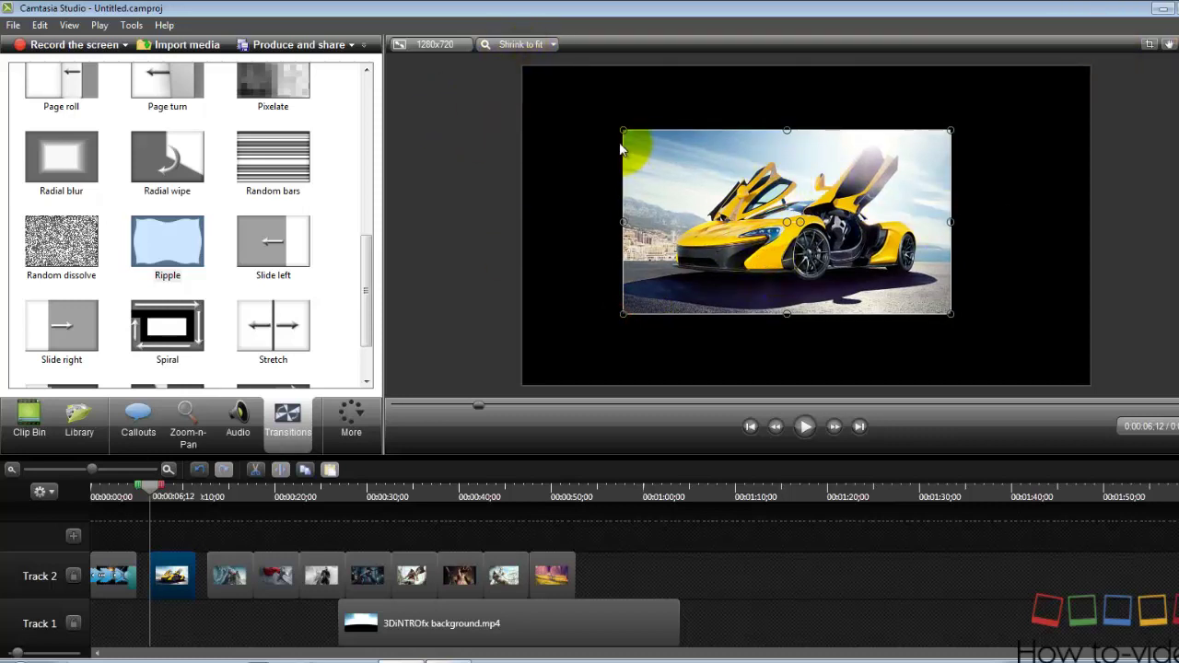
pyautogui.moveTo(616, 124); pyautogui.dragTo(632, 135)
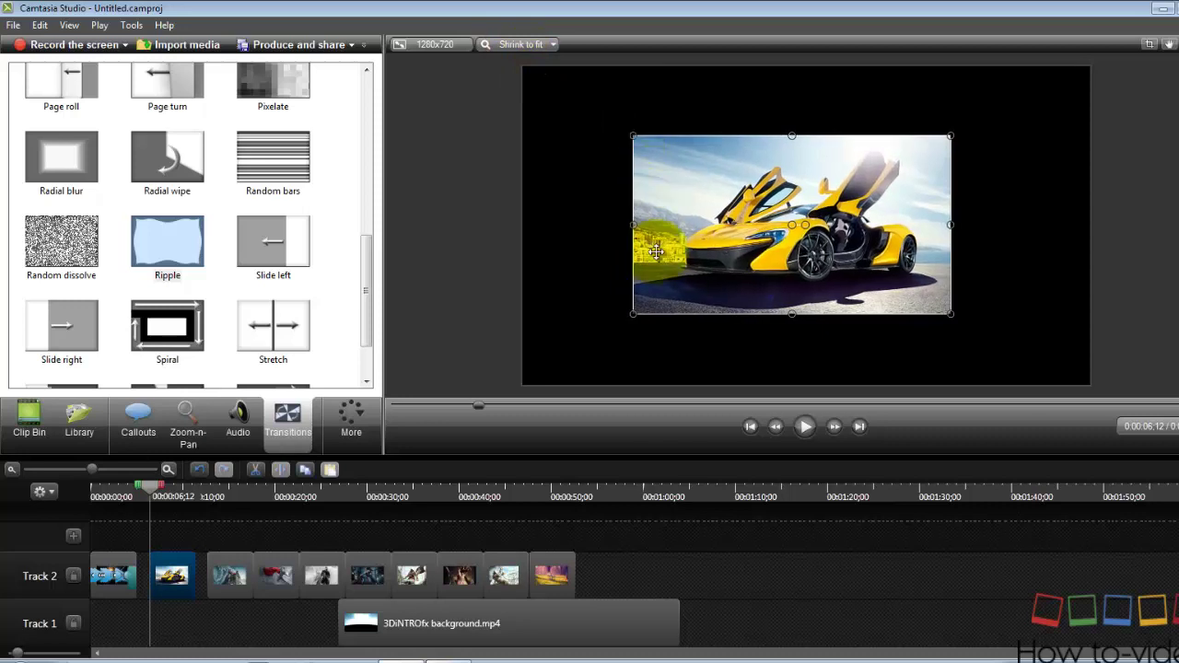
# With Zoom-n-Pan, zoom to 256% on the empty area below and right of the car at 0:00:06;12, and back out to 54% at 0:00:07;07
pyautogui.click(172, 553)
pyautogui.click(188, 421)
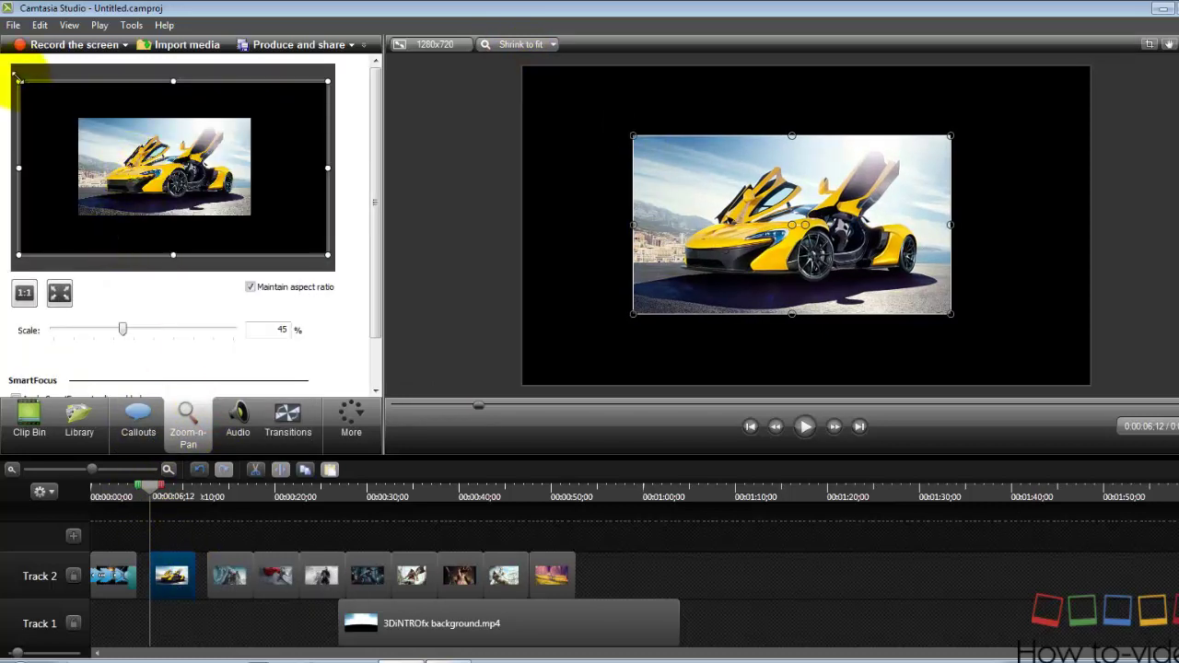
pyautogui.moveTo(19, 80); pyautogui.dragTo(262, 216)
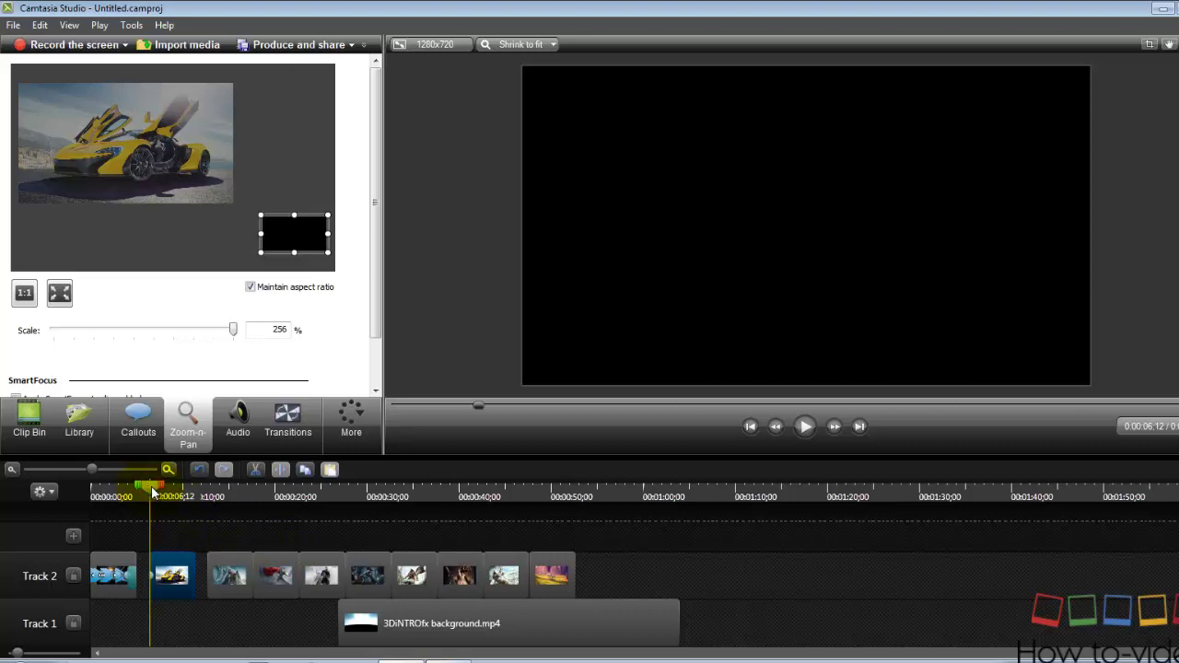
pyautogui.moveTo(158, 494); pyautogui.dragTo(155, 483)
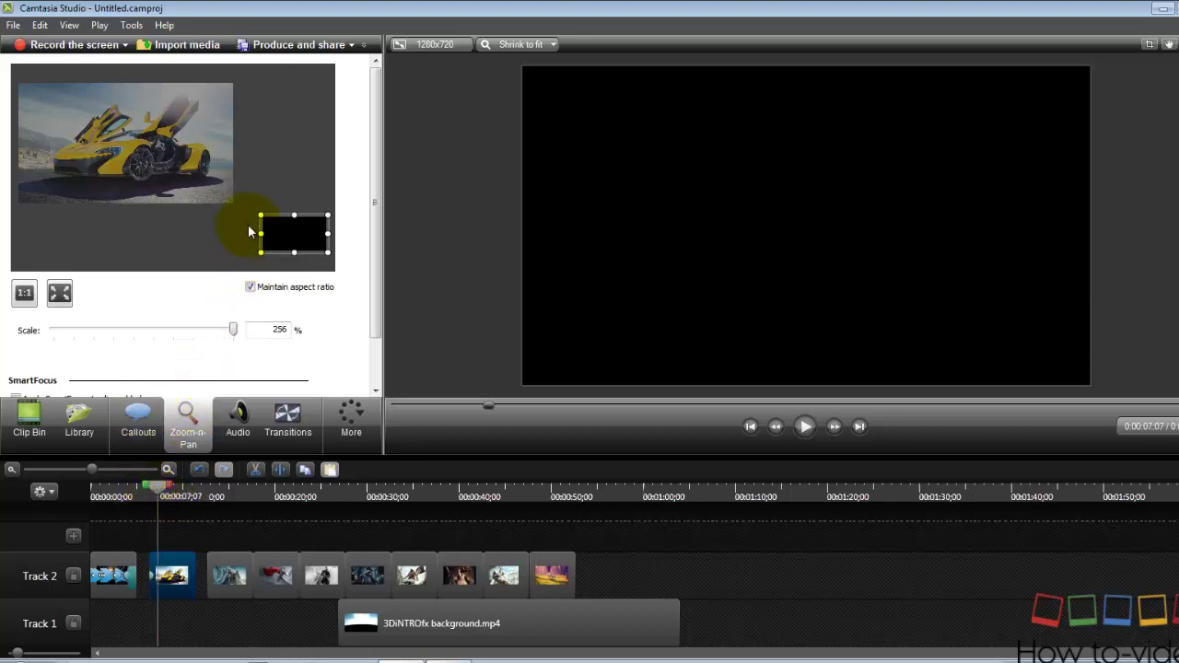
pyautogui.moveTo(262, 215); pyautogui.dragTo(20, 79)
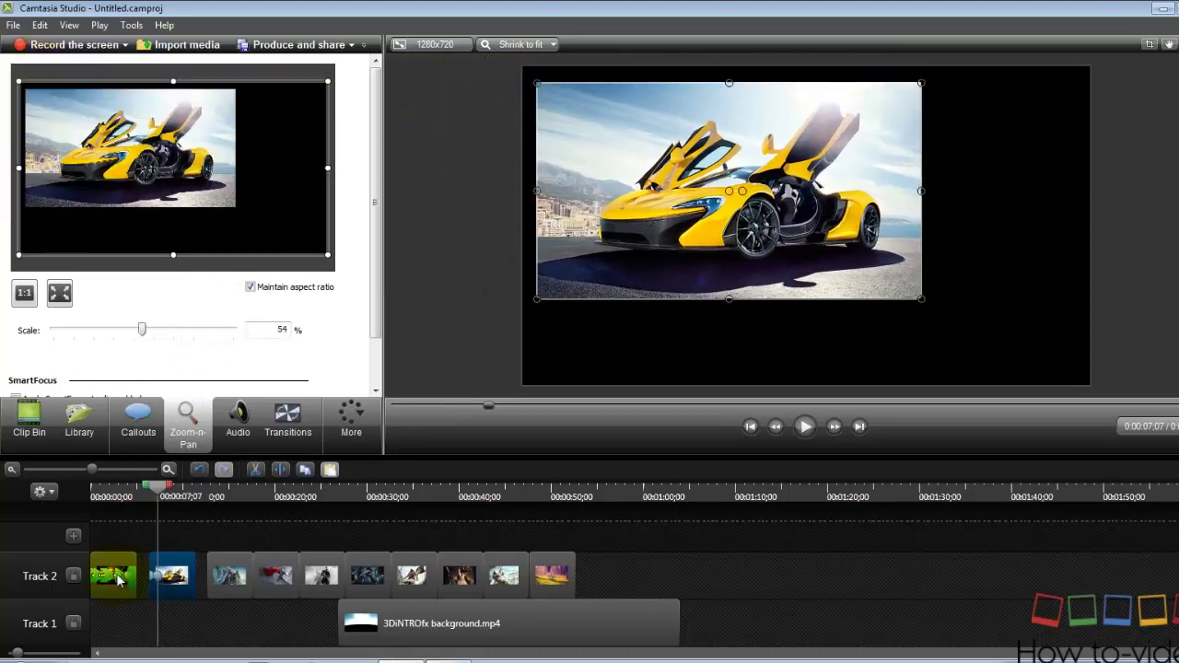
# Around 0:00:07;12, move the yellow car image close to the canvas centre and scale it down to 42%
pyautogui.click(152, 496)
pyautogui.moveTo(153, 494); pyautogui.dragTo(159, 495)
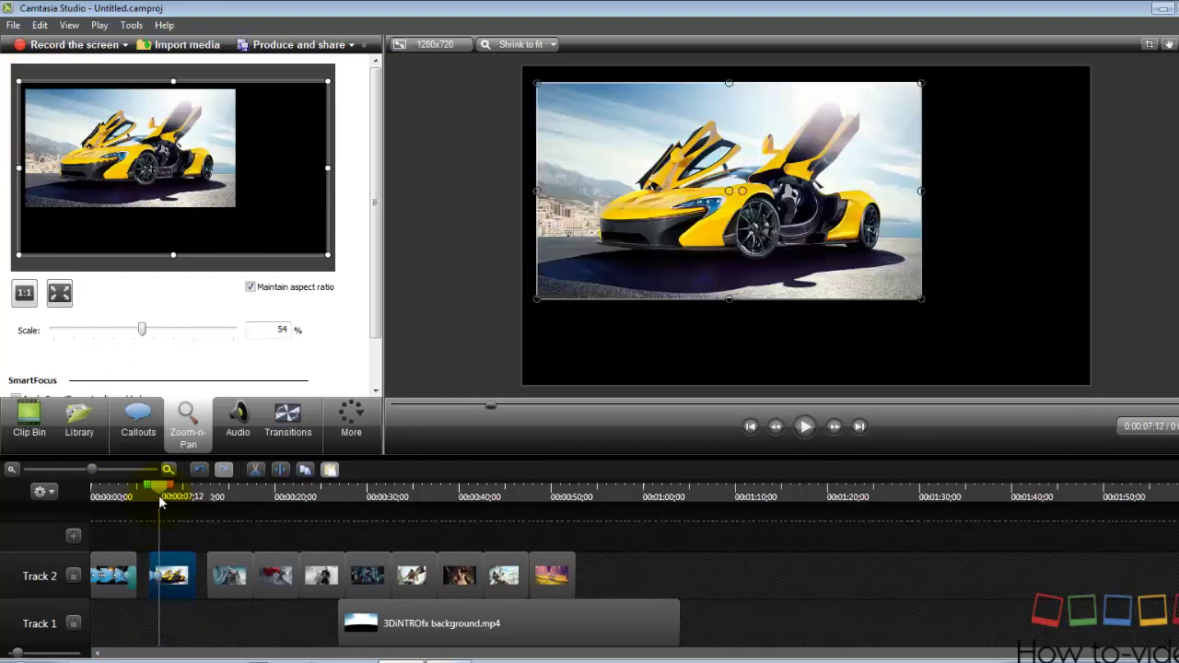
pyautogui.moveTo(729, 109); pyautogui.dragTo(832, 150)
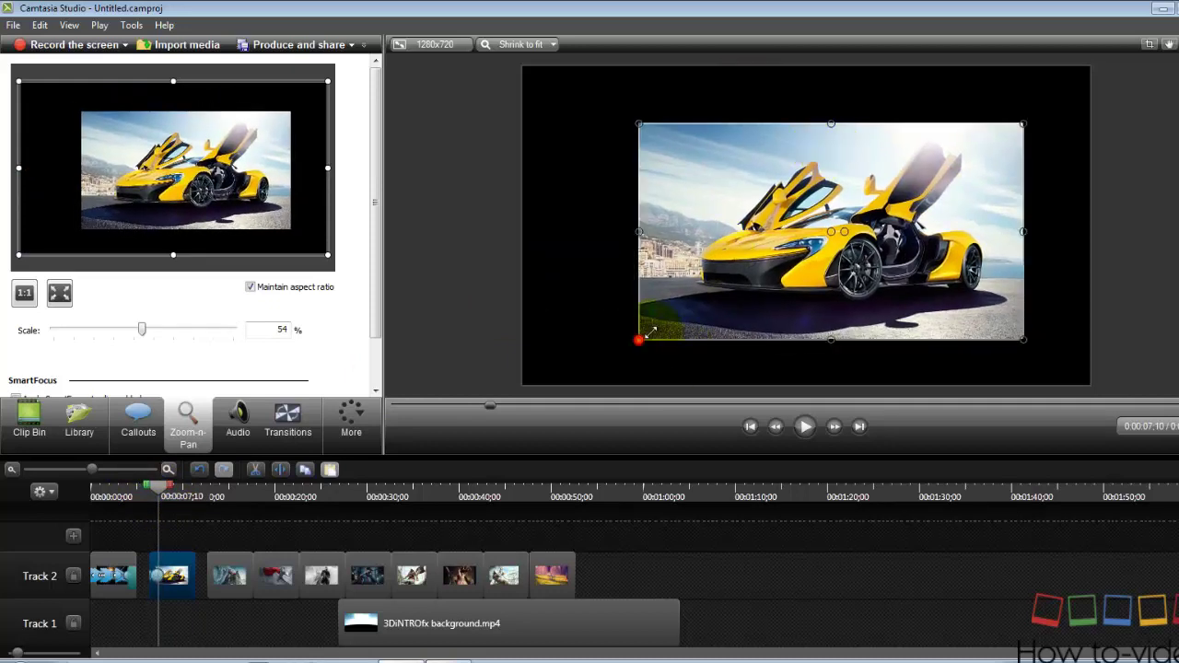
pyautogui.moveTo(649, 333); pyautogui.dragTo(706, 310)
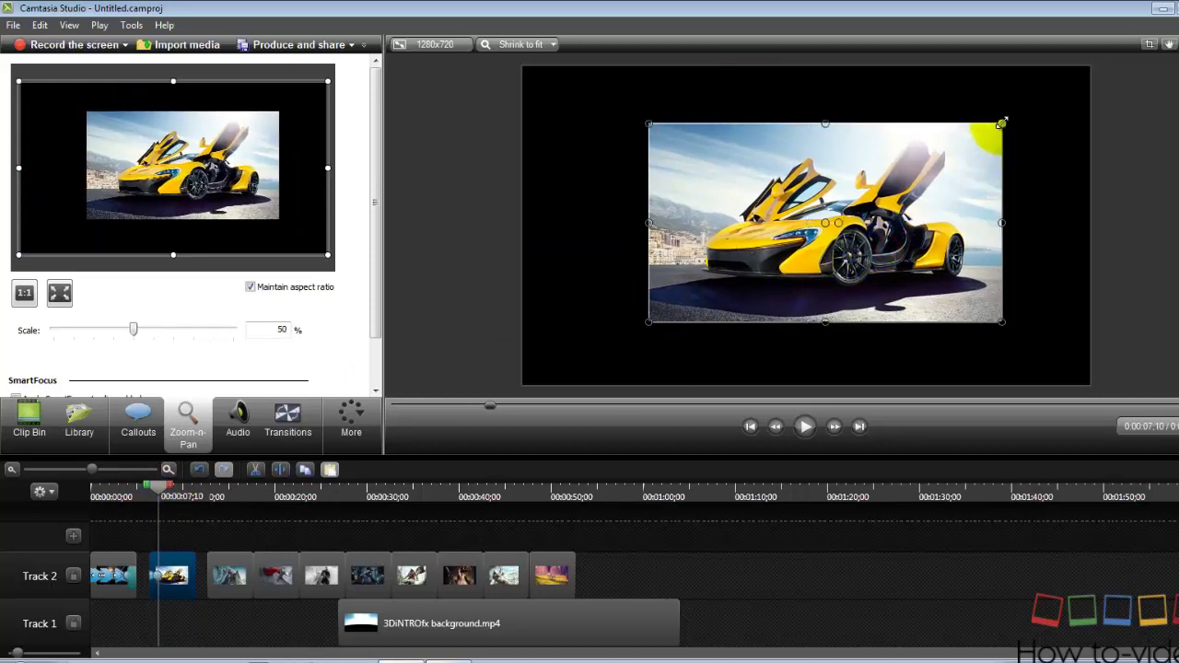
pyautogui.moveTo(1002, 123); pyautogui.dragTo(986, 133)
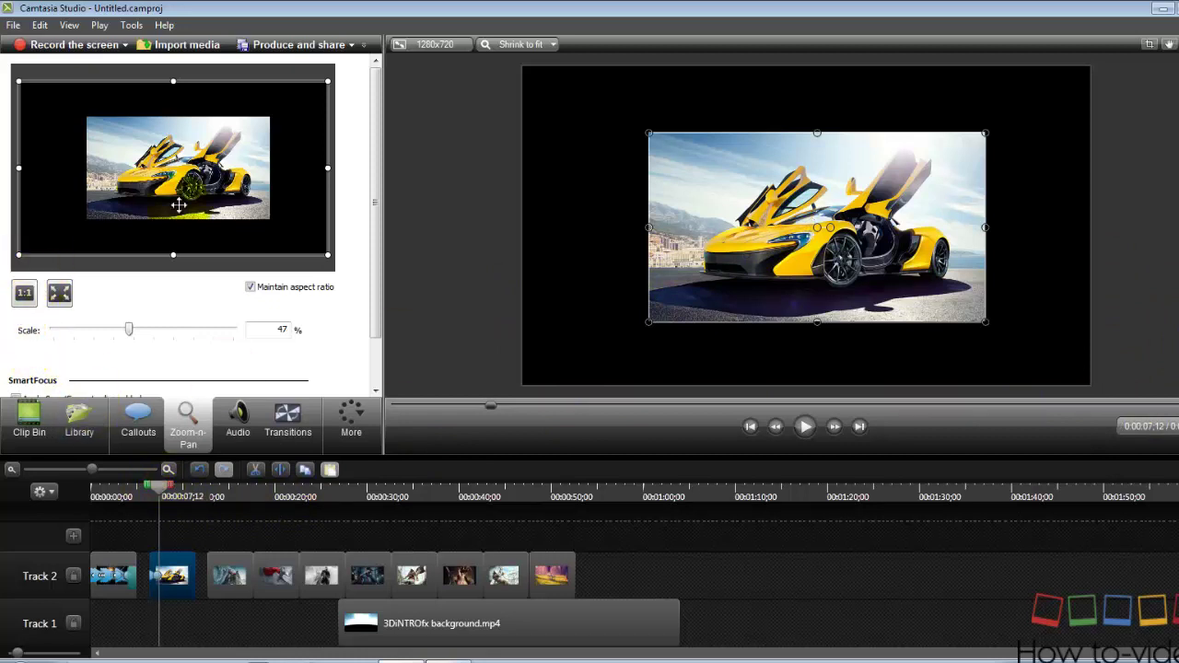
pyautogui.moveTo(265, 143); pyautogui.dragTo(212, 142)
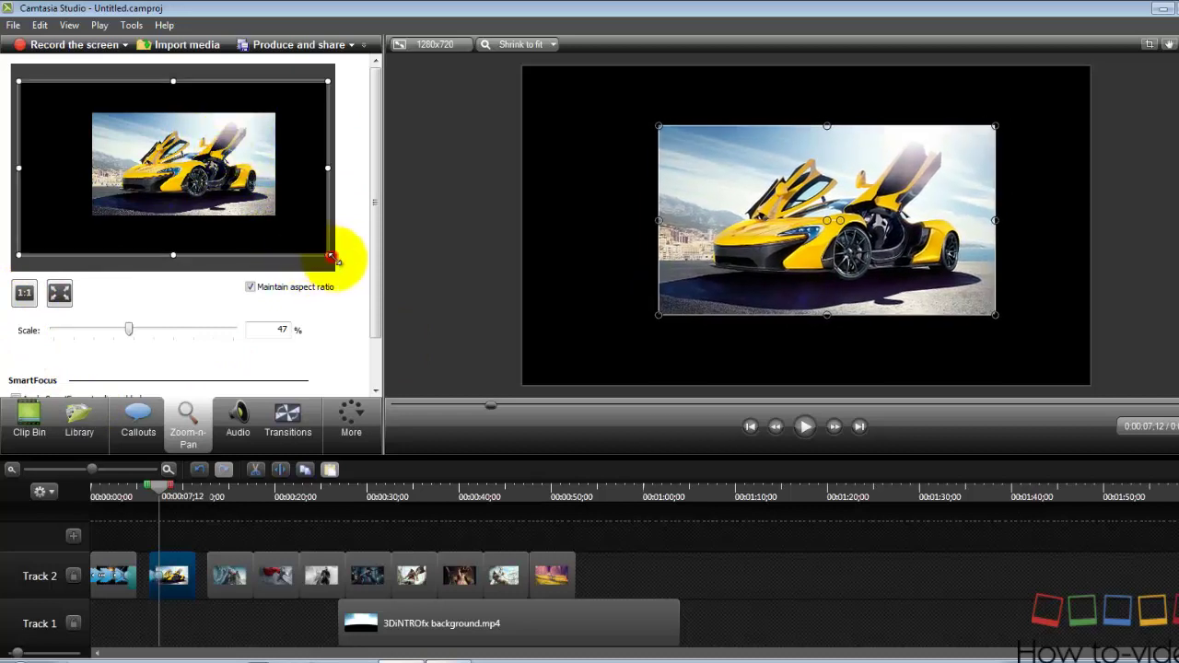
pyautogui.moveTo(331, 258); pyautogui.dragTo(337, 252)
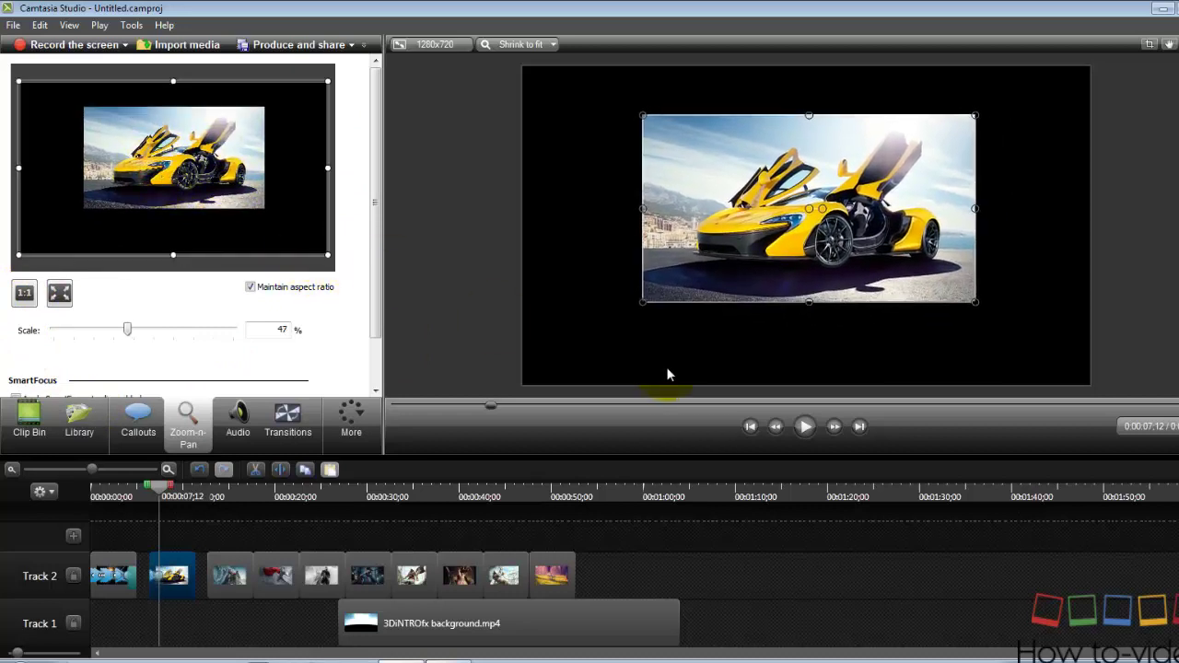
pyautogui.moveTo(642, 301); pyautogui.dragTo(678, 287)
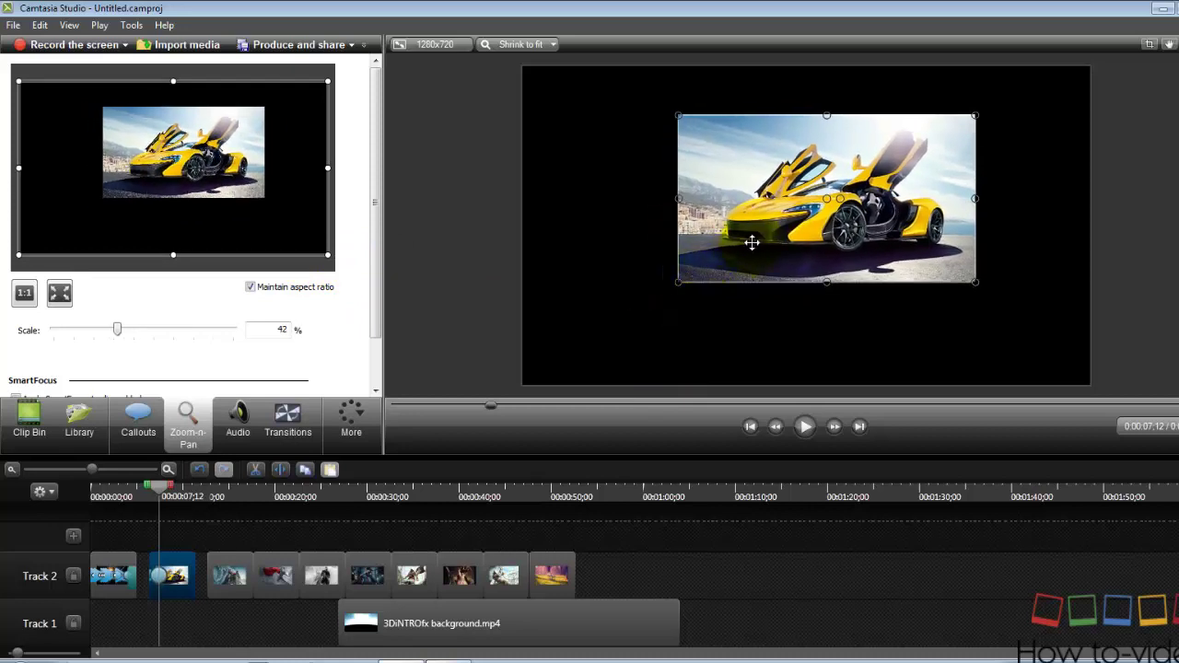
pyautogui.moveTo(749, 239); pyautogui.dragTo(730, 264)
pyautogui.moveTo(79, 166)
pyautogui.mouseDown()
pyautogui.moveTo(60, 165)
pyautogui.moveTo(104, 159)
pyautogui.moveTo(87, 137)
pyautogui.moveTo(49, 156)
pyautogui.moveTo(65, 172)
pyautogui.moveTo(86, 171)
pyautogui.moveTo(80, 163)
pyautogui.mouseUp()
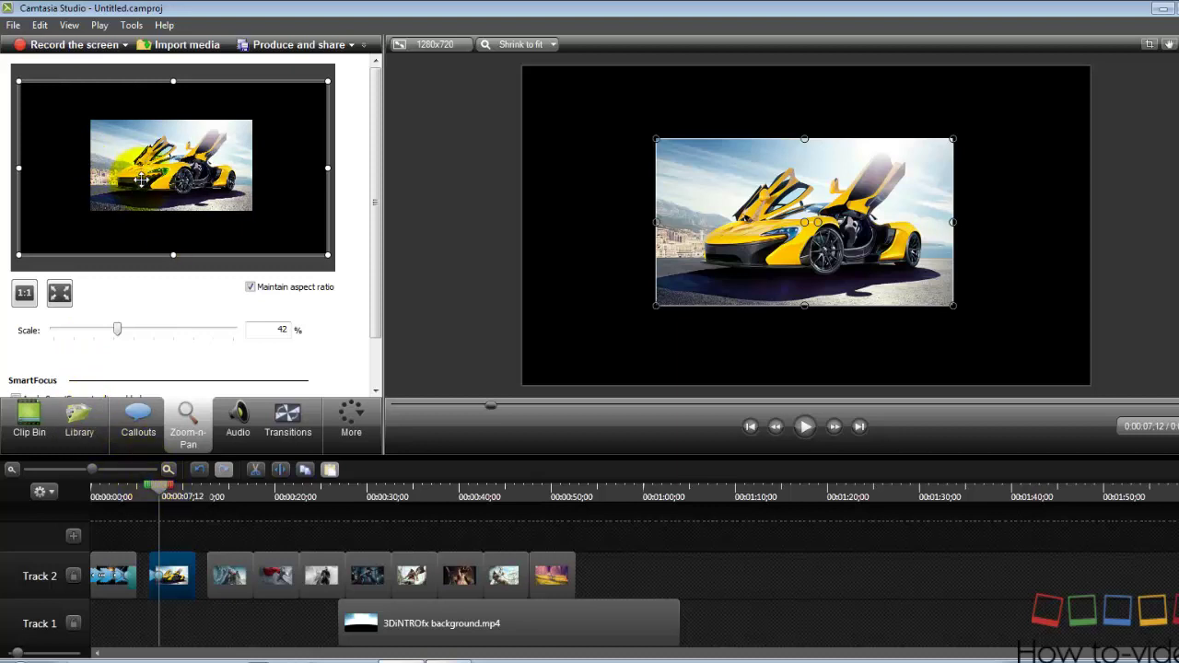
# Pan the yellow car image slightly back and forth at successive playhead times, including 0:00:10;09 and 0:00:10;21
pyautogui.moveTo(149, 181); pyautogui.dragTo(128, 163)
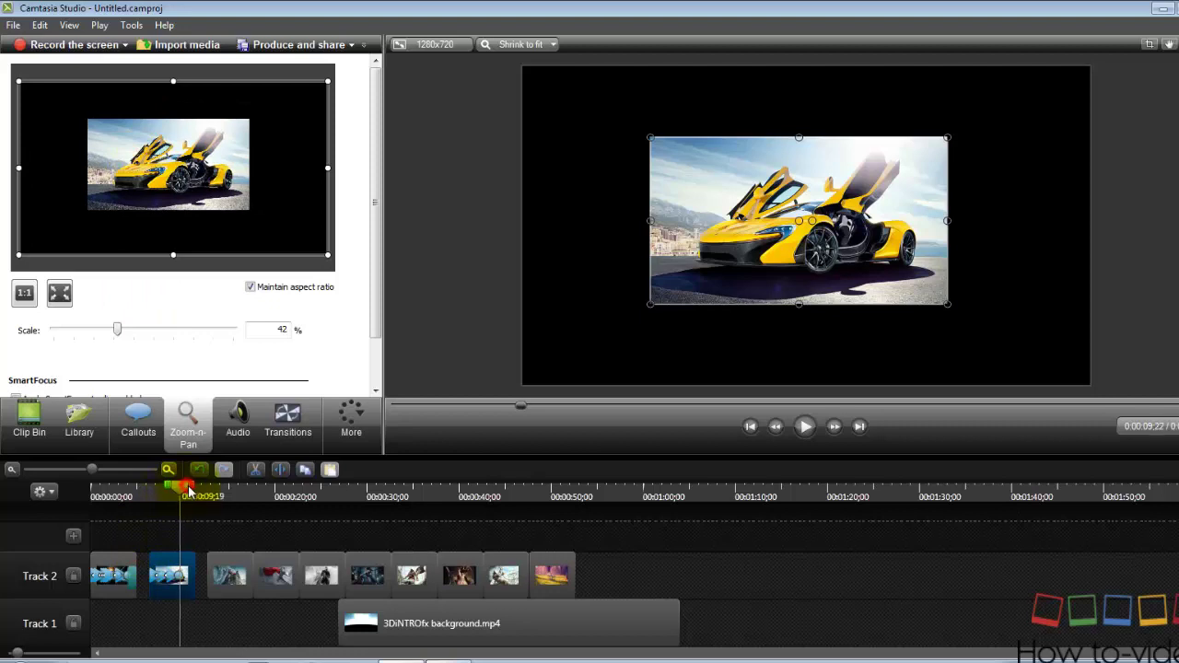
pyautogui.moveTo(257, 216); pyautogui.dragTo(250, 219)
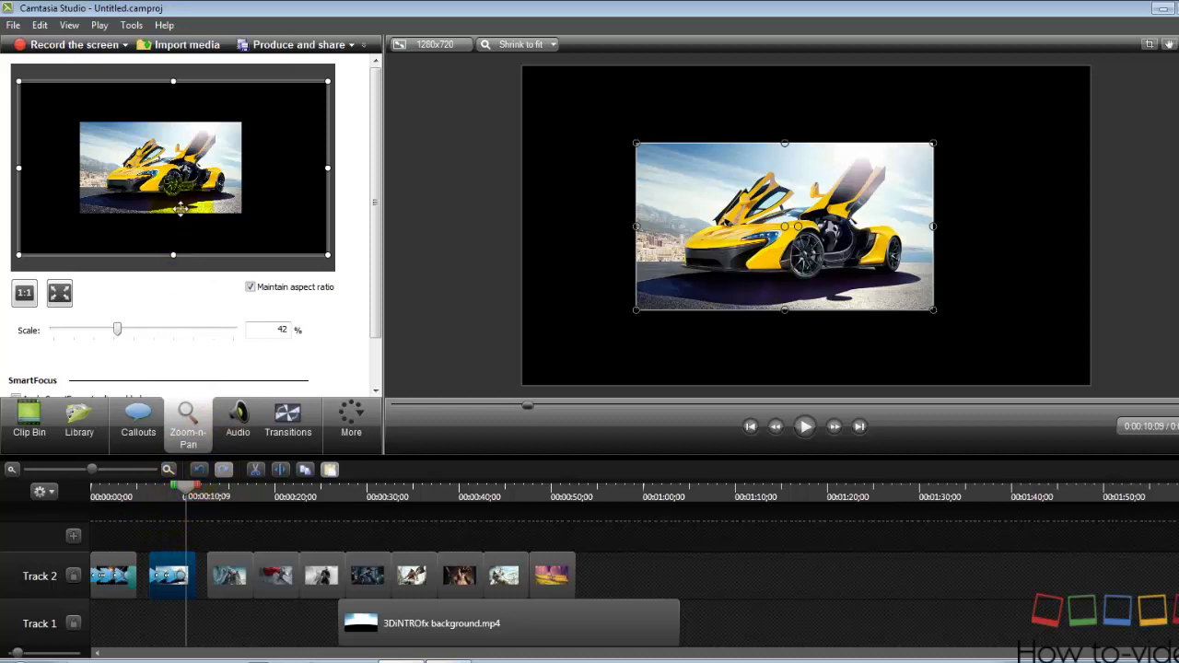
pyautogui.moveTo(111, 205); pyautogui.dragTo(118, 206)
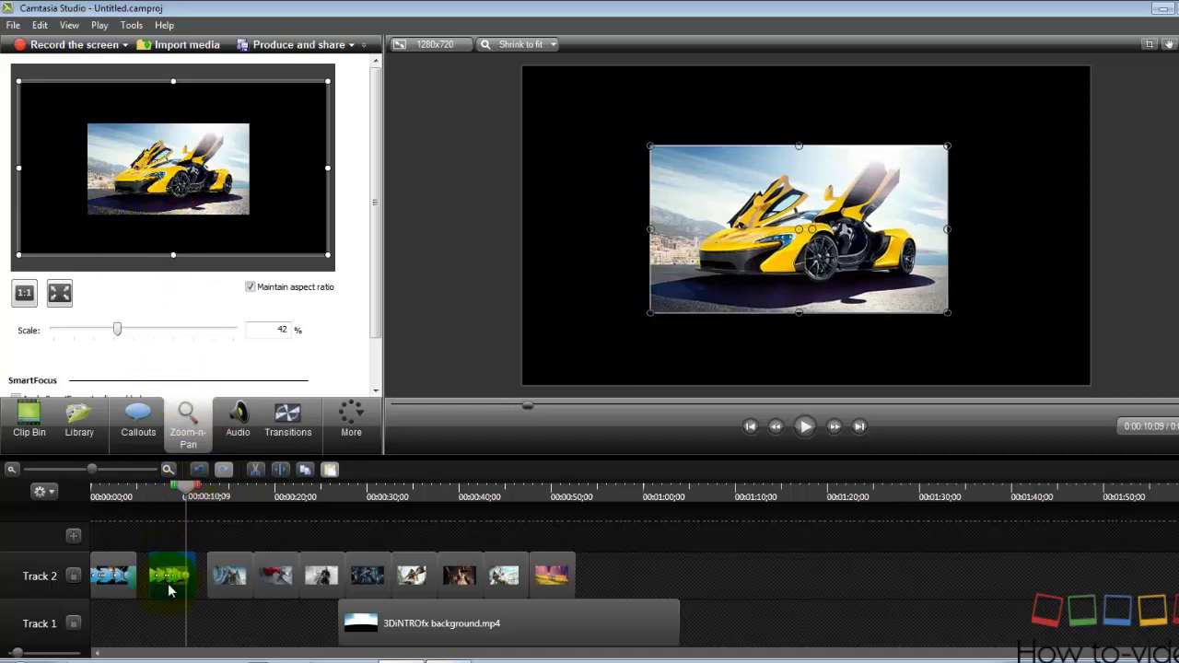
pyautogui.moveTo(157, 152); pyautogui.dragTo(266, 153)
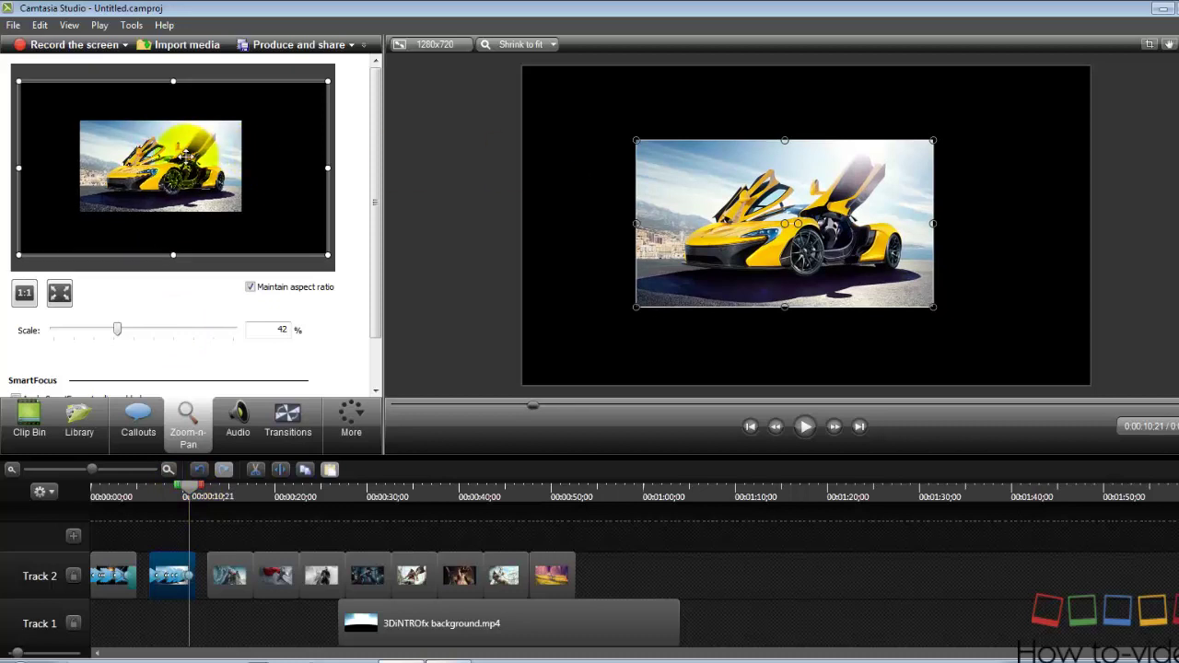
# Add the Dissolve transition to the end of the yellow car image and play back its complete animation
pyautogui.moveTo(189, 488); pyautogui.dragTo(187, 492)
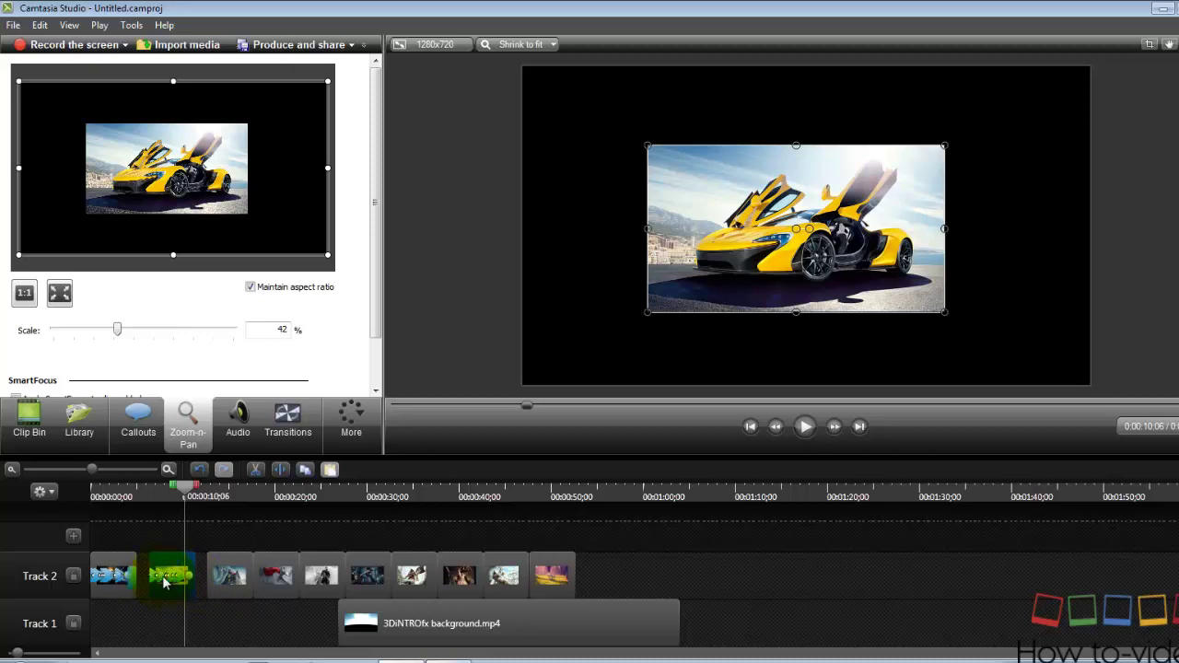
pyautogui.click(288, 419)
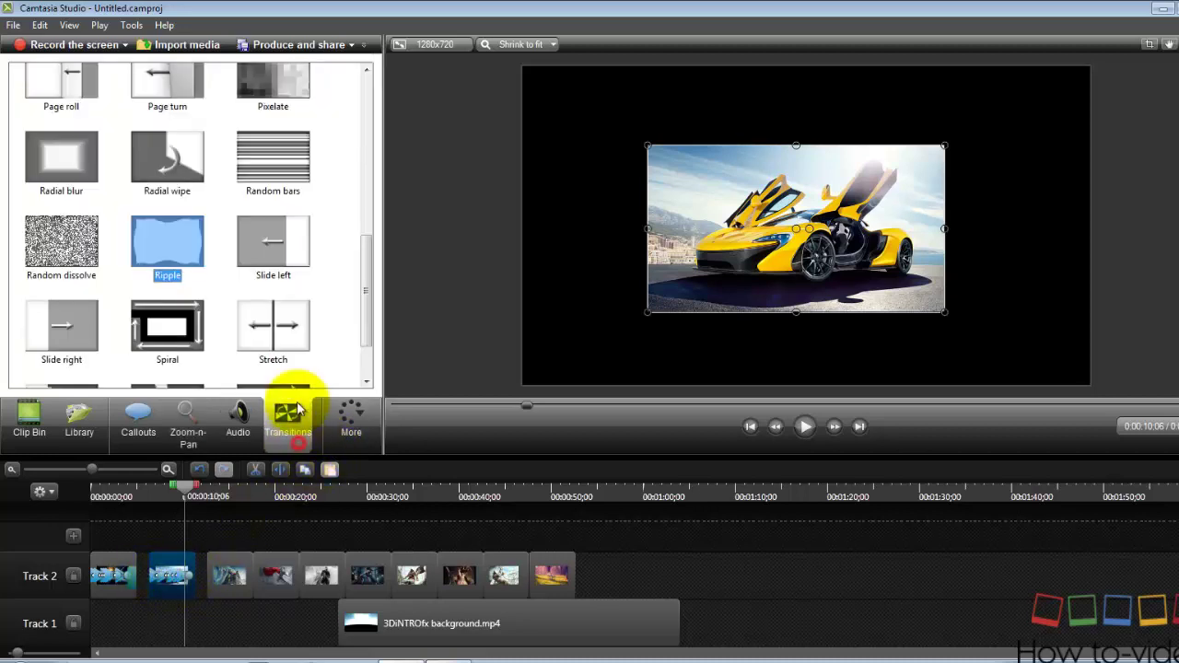
pyautogui.moveTo(363, 296); pyautogui.dragTo(348, 122)
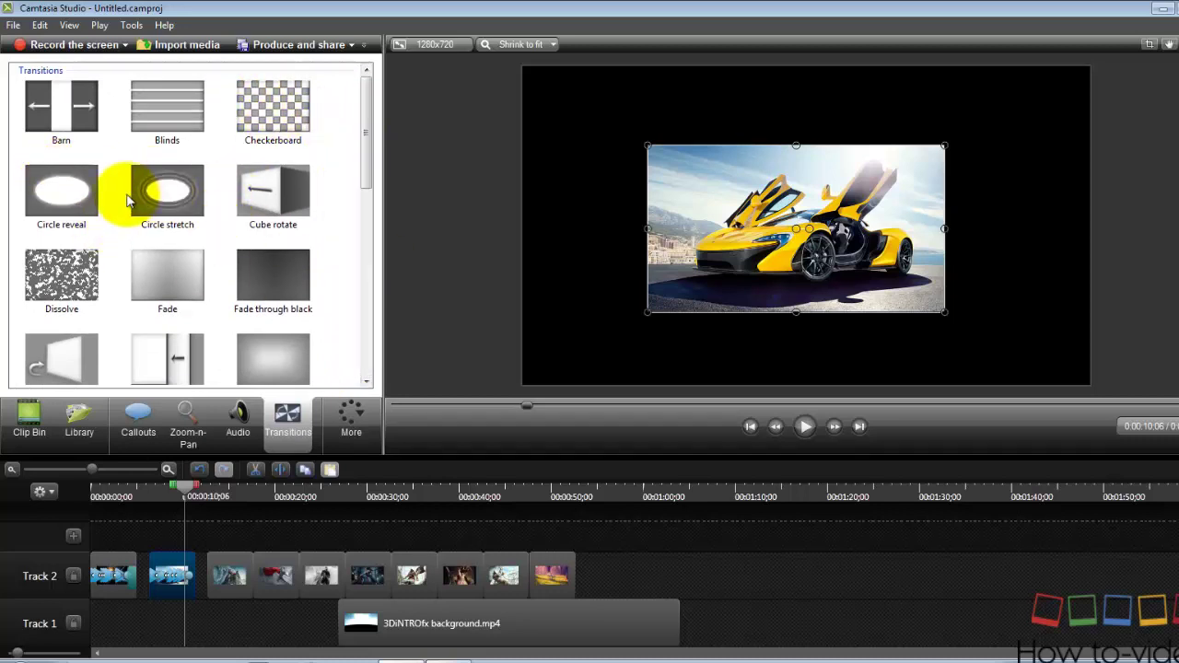
pyautogui.moveTo(35, 278); pyautogui.dragTo(195, 574)
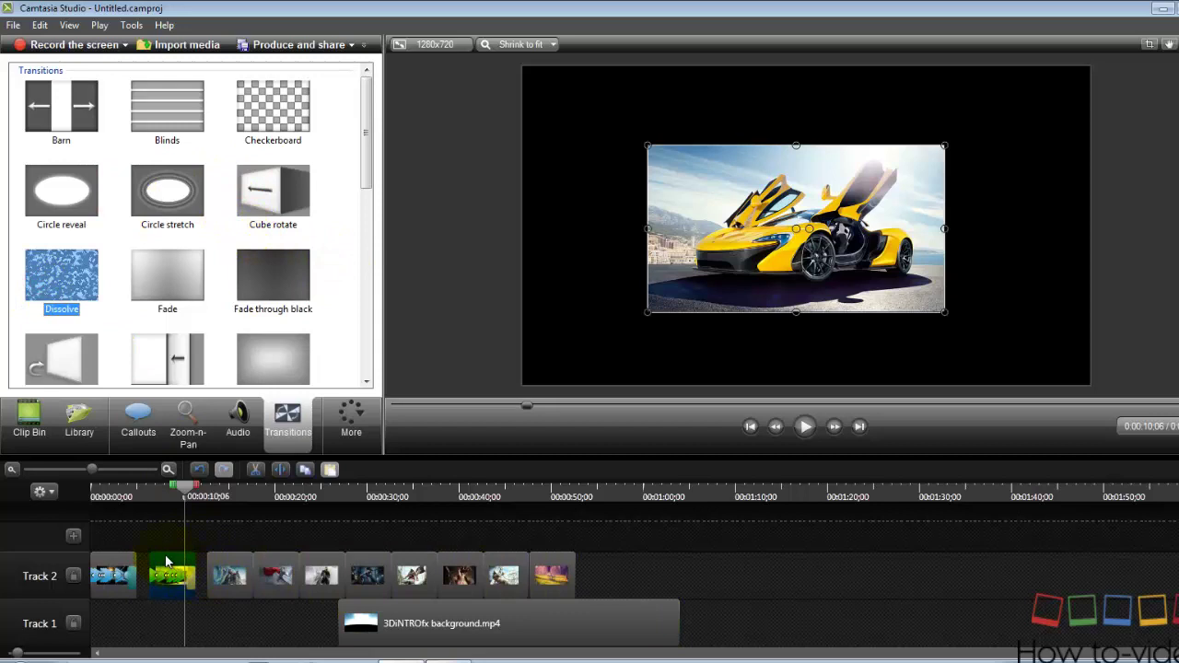
pyautogui.click(166, 559)
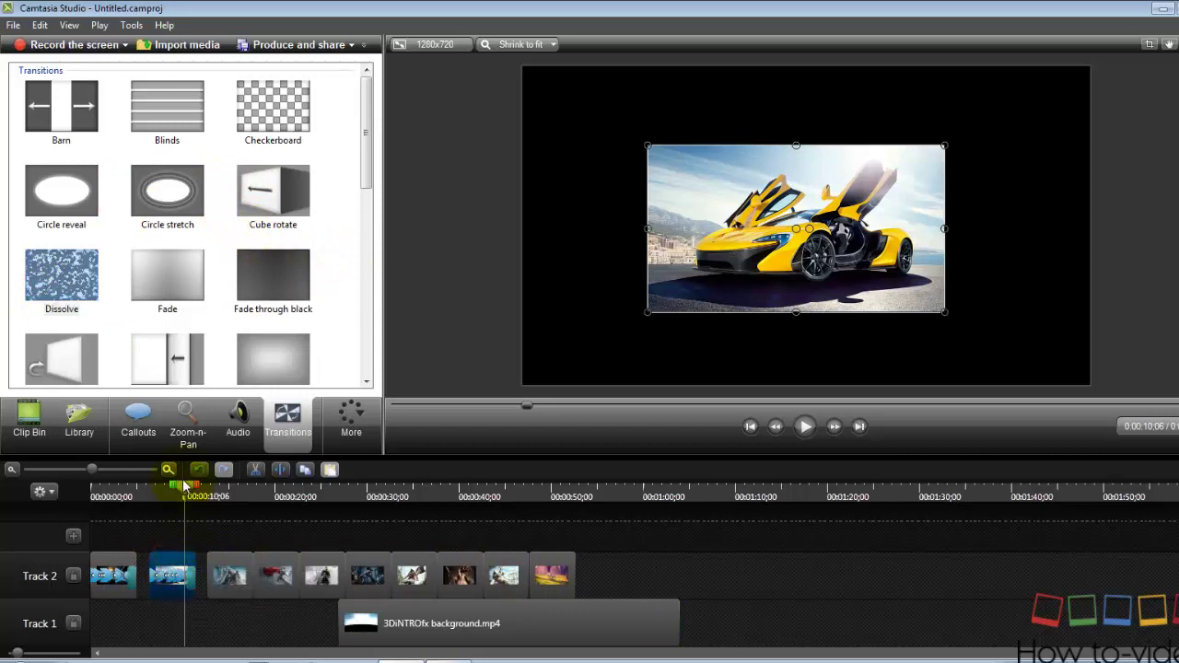
pyautogui.moveTo(184, 485); pyautogui.dragTo(147, 501)
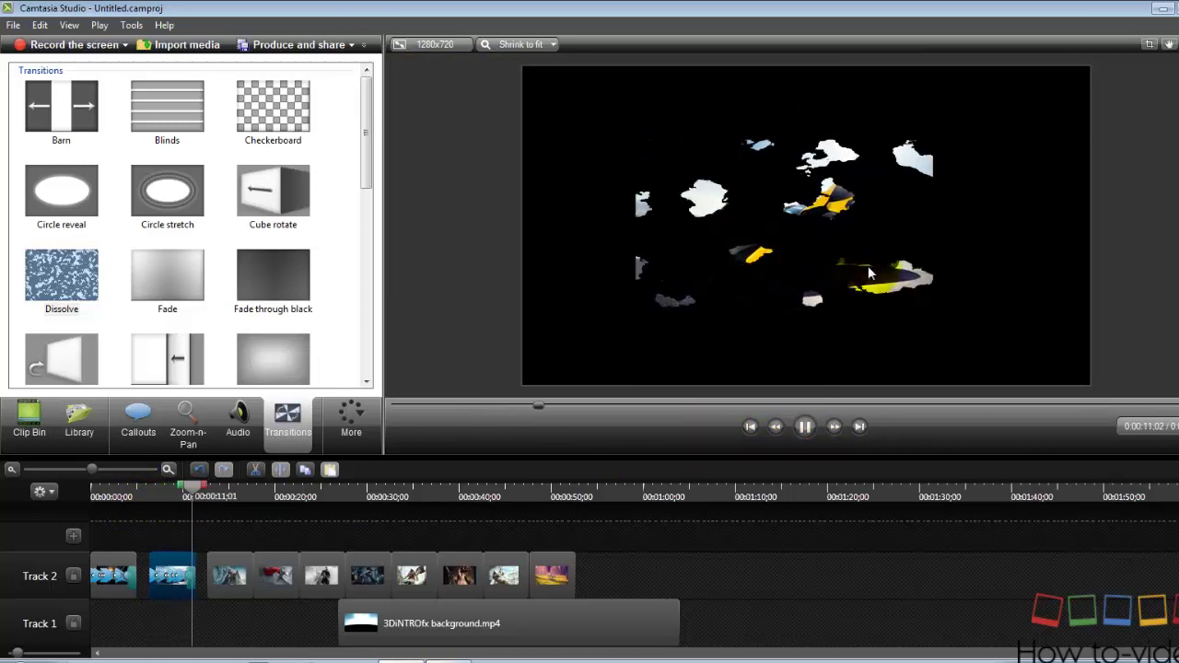
pyautogui.click(804, 425)
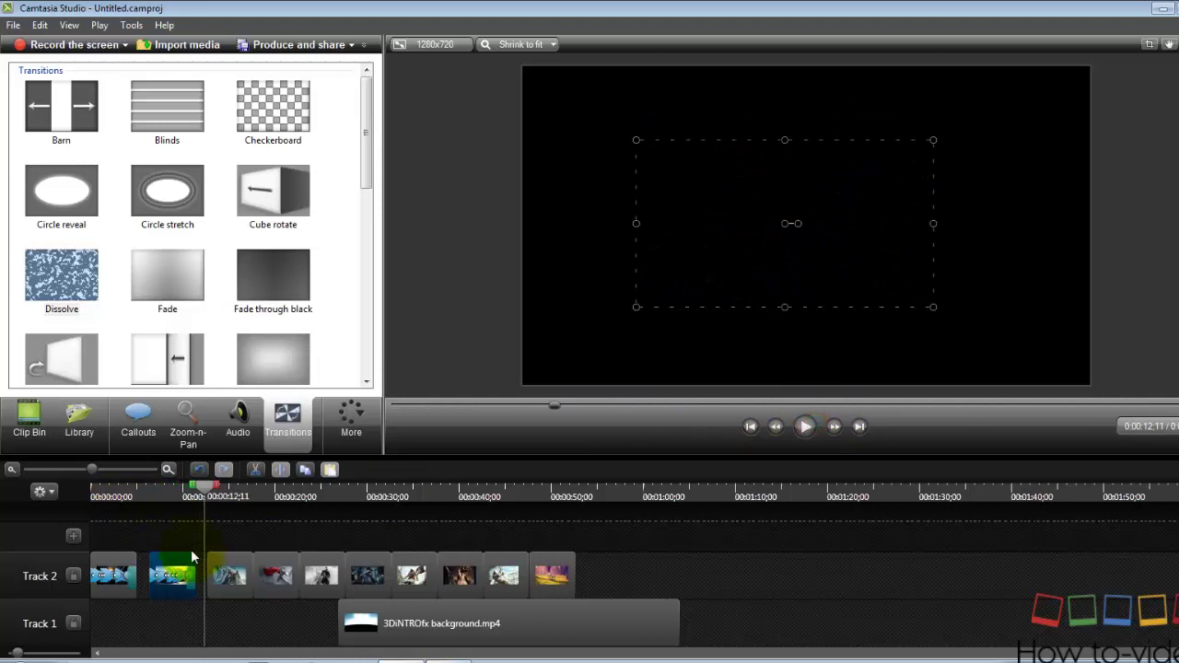
# Move the yellow car image directly against the first image on Track 2 and shift 3DiNTROfx background.mp4 to the start of Track 1
pyautogui.moveTo(191, 556); pyautogui.dragTo(169, 559)
pyautogui.moveTo(505, 654); pyautogui.dragTo(206, 621)
pyautogui.hotkey('ctrl', 'Home')
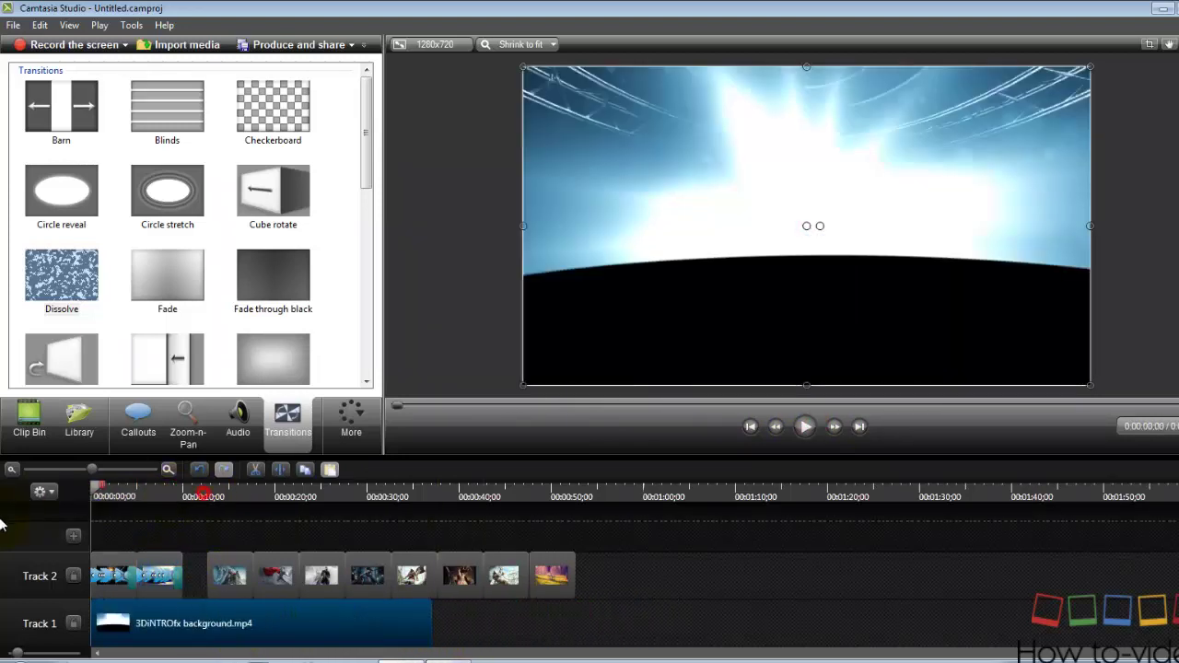
# Play the combined clips from the beginning and set the playhead to the start of the Thor image at 0:00:12;20
pyautogui.click(802, 427)
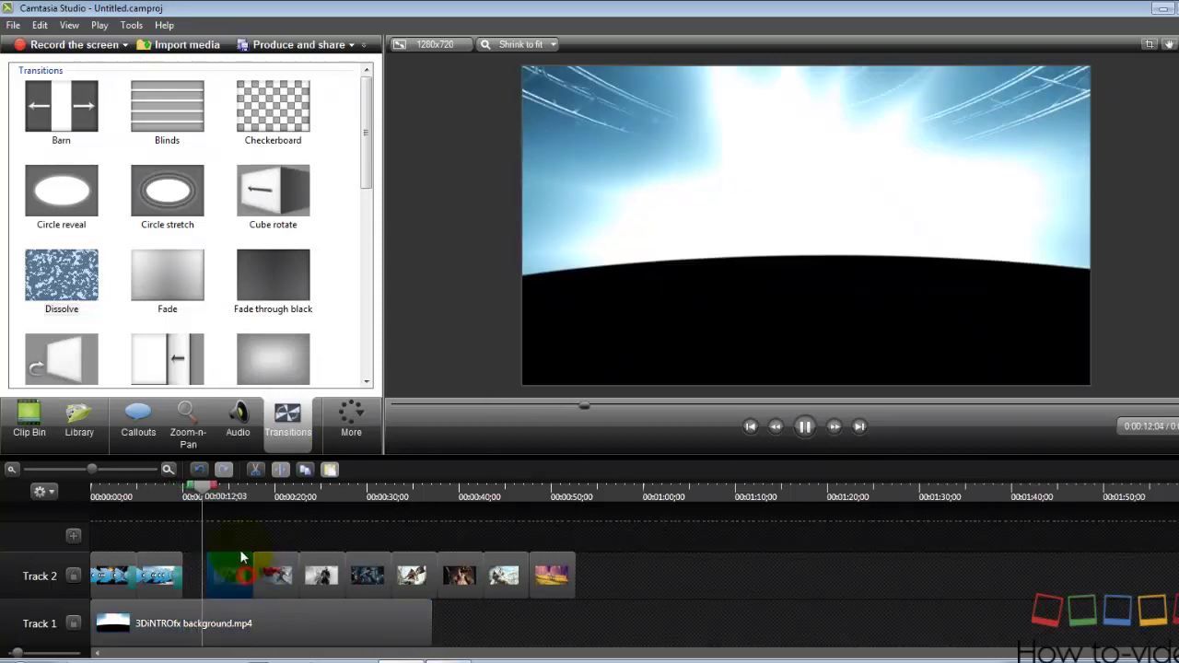
pyautogui.click(805, 424)
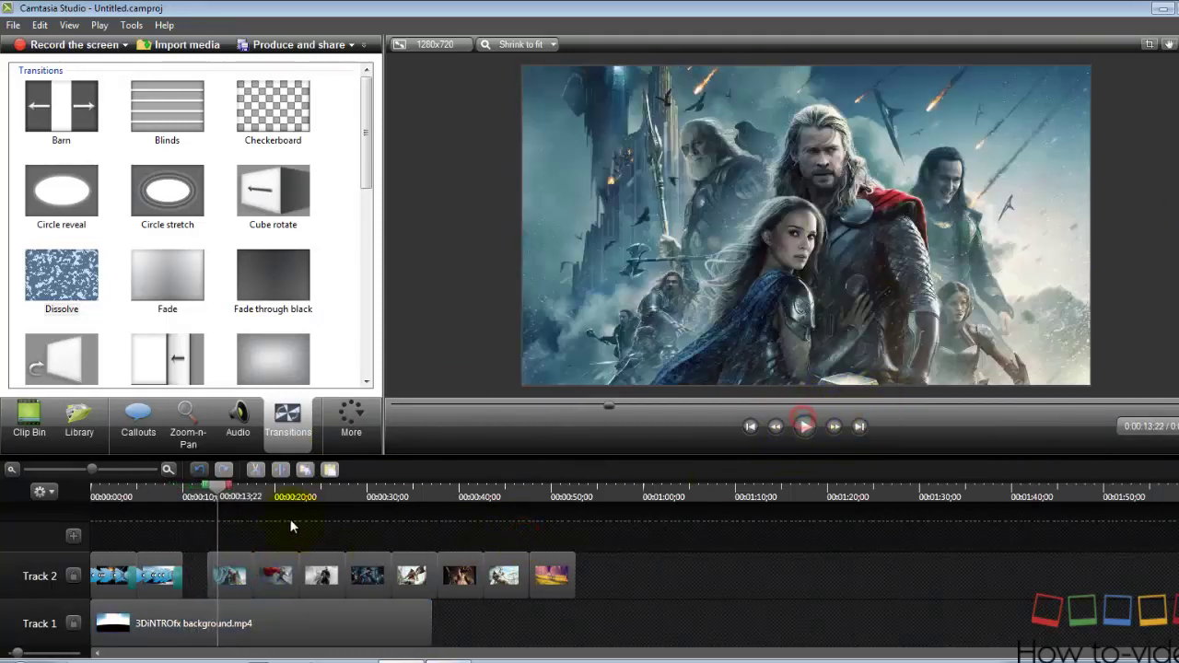
pyautogui.moveTo(223, 497); pyautogui.dragTo(207, 497)
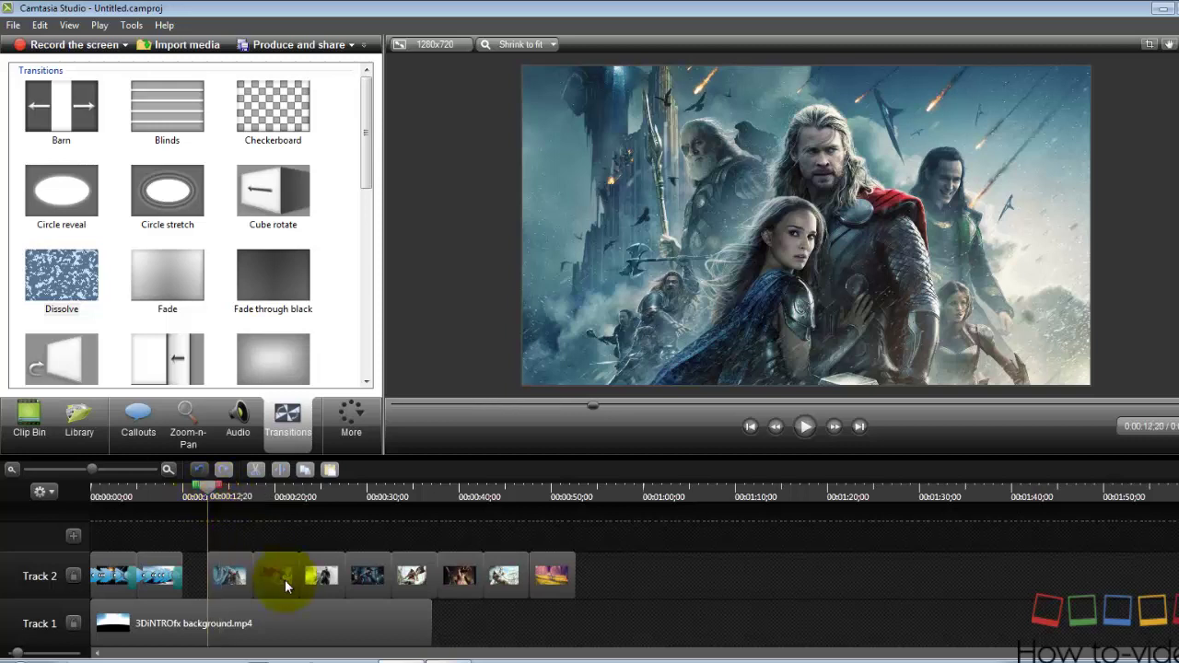
# Move 3DiNTROfx background.mp4 away from the start of Track 1 so it begins at about 0:00:38
pyautogui.click(232, 581)
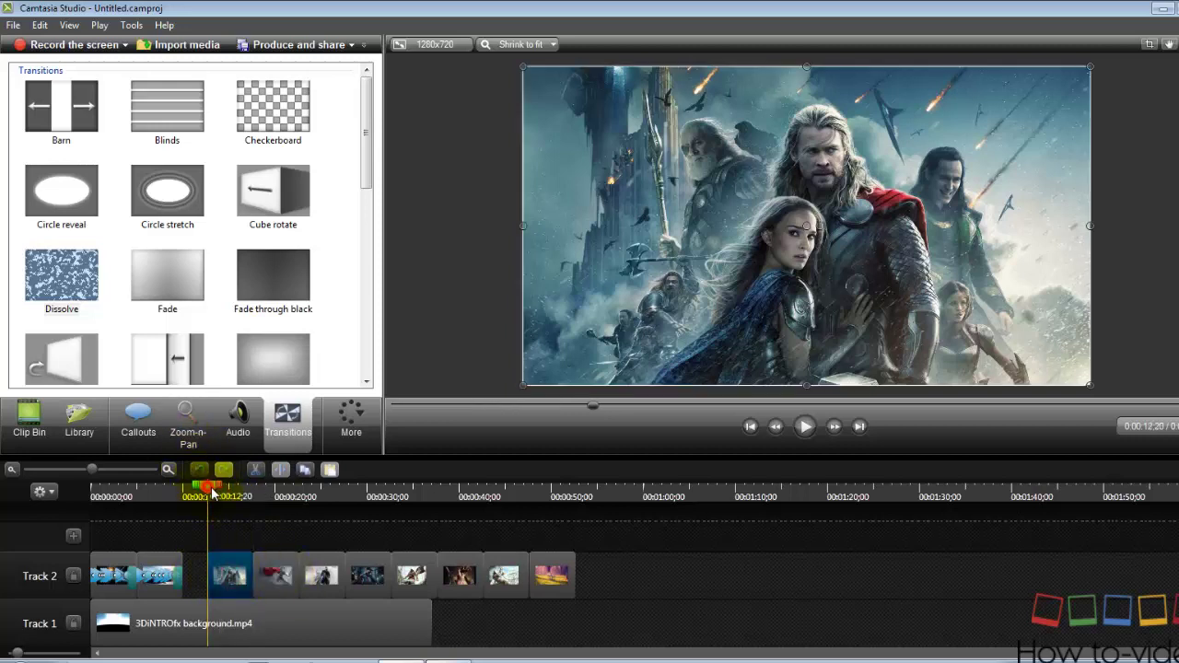
pyautogui.moveTo(209, 493)
pyautogui.mouseDown()
pyautogui.moveTo(163, 494)
pyautogui.moveTo(200, 497)
pyautogui.mouseUp()
pyautogui.moveTo(300, 623); pyautogui.dragTo(647, 620)
pyautogui.click(224, 583)
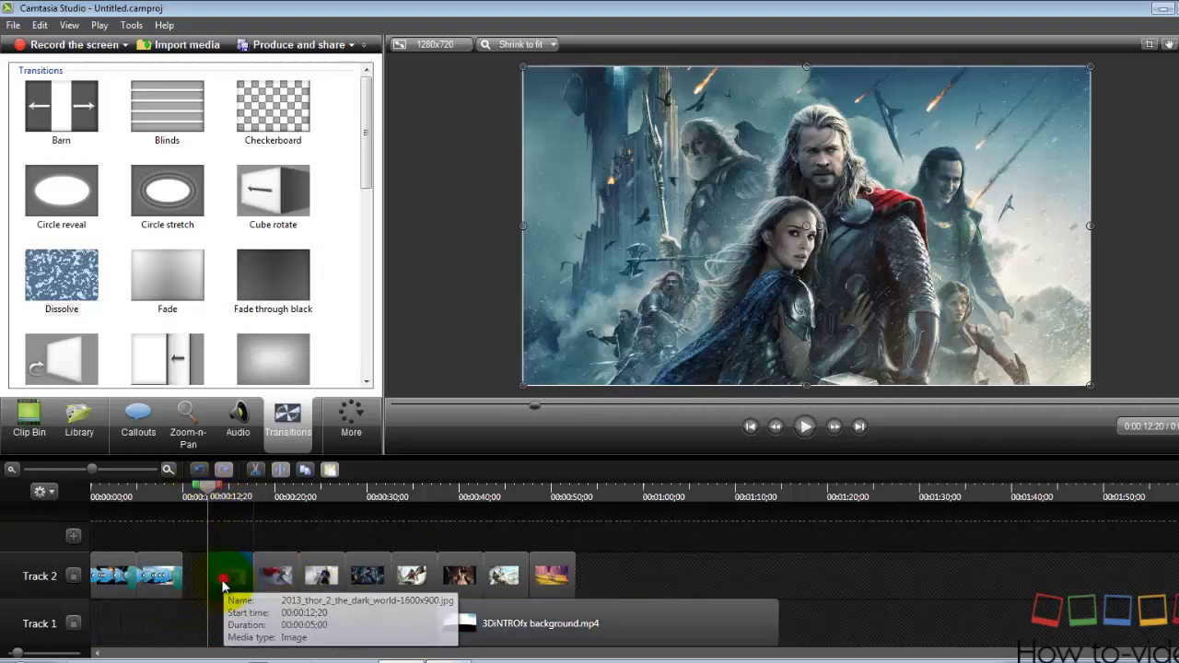
# Shift the Thor image closer to the car image on Track 2 and set the playhead at its start, 0:00:10;23
pyautogui.moveTo(208, 490); pyautogui.dragTo(232, 498)
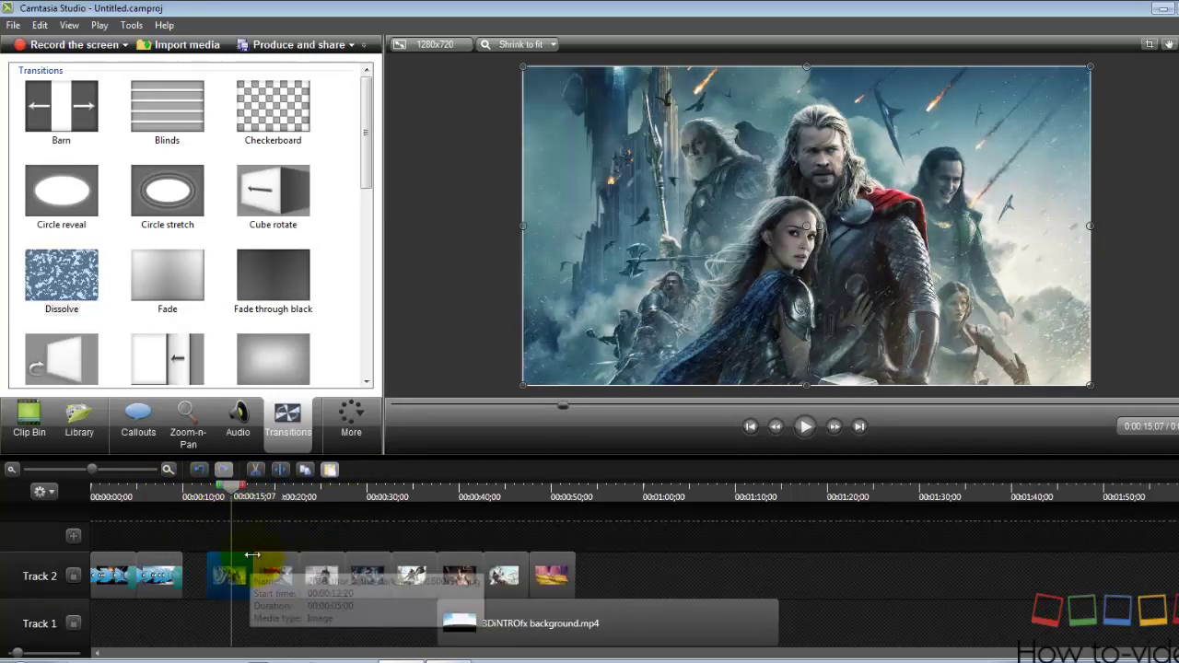
pyautogui.moveTo(232, 490); pyautogui.dragTo(226, 491)
pyautogui.click(221, 579)
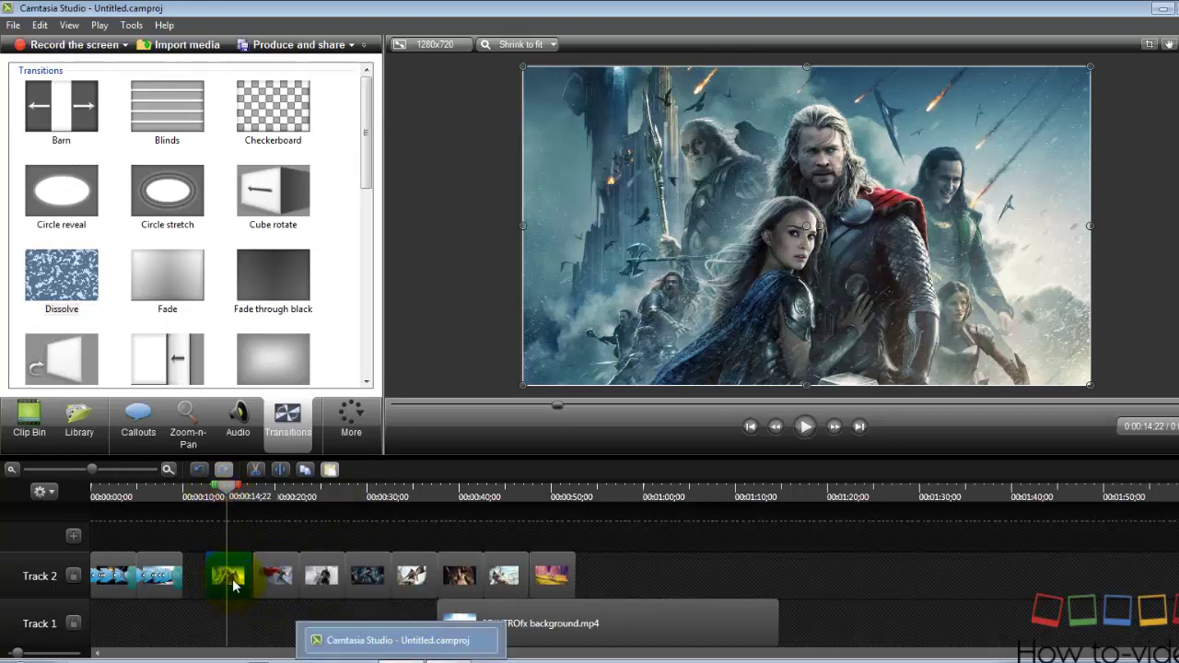
pyautogui.moveTo(359, 578); pyautogui.dragTo(230, 573)
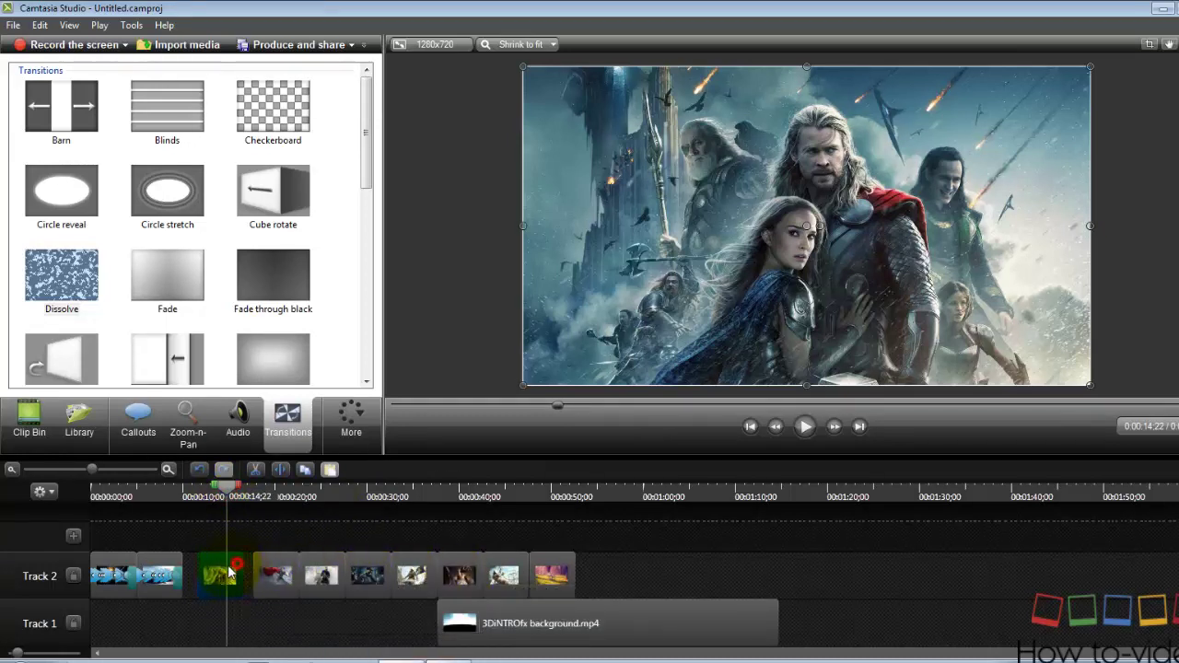
pyautogui.press('c')
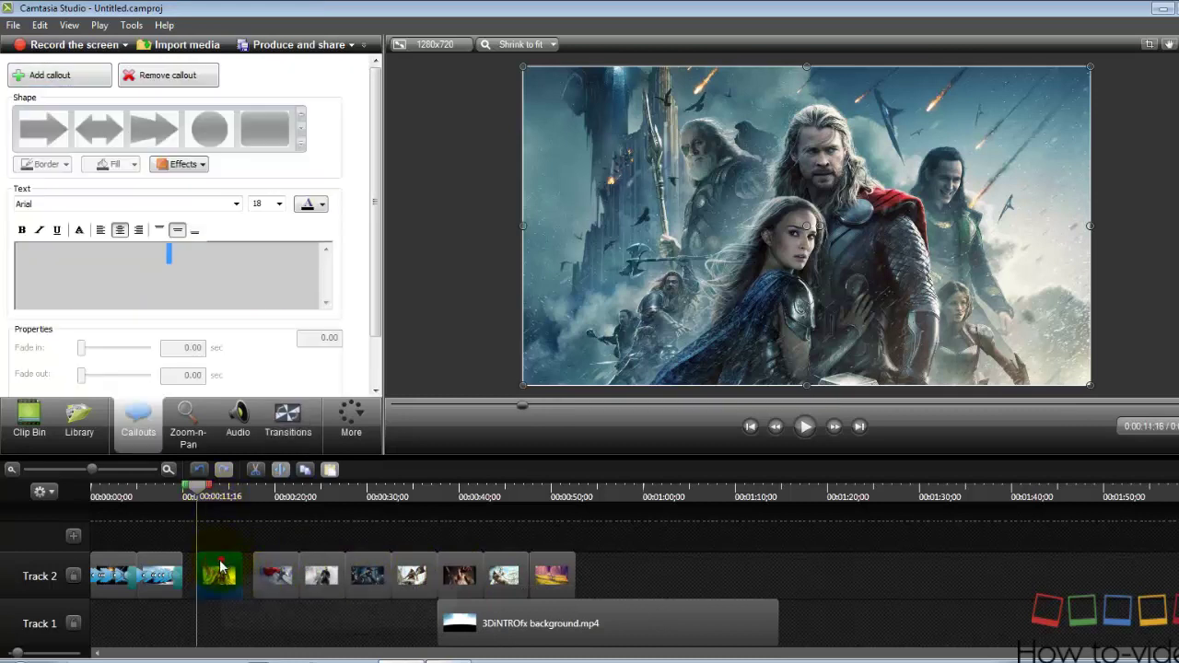
pyautogui.click(222, 566)
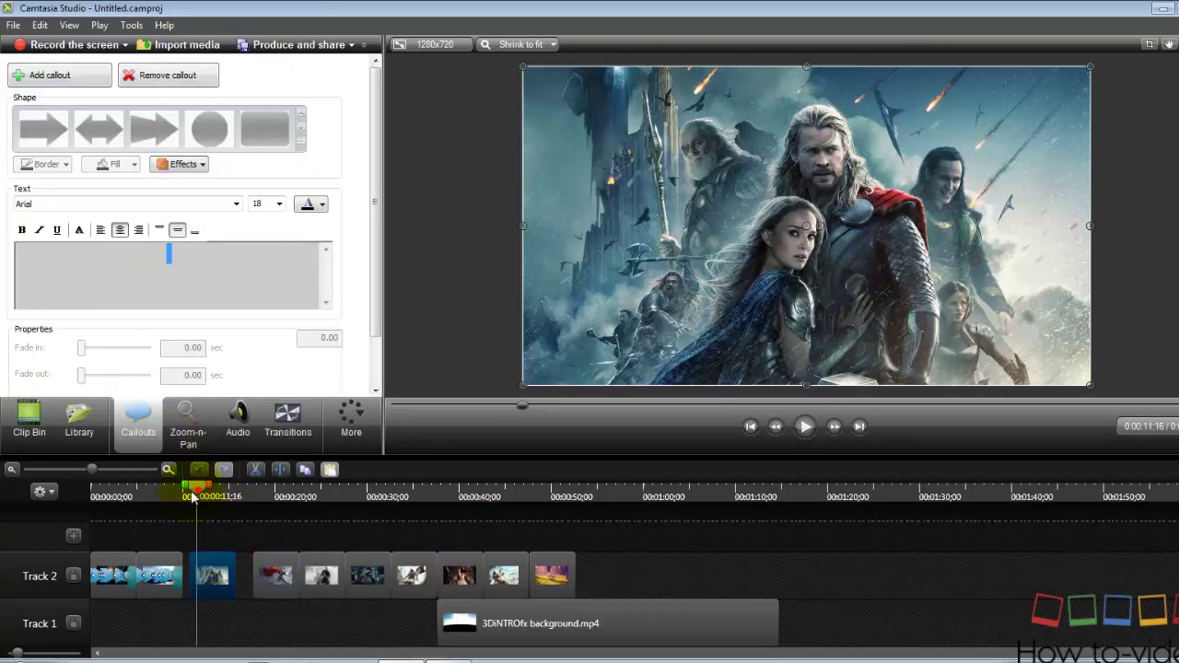
pyautogui.click(190, 497)
pyautogui.click(209, 578)
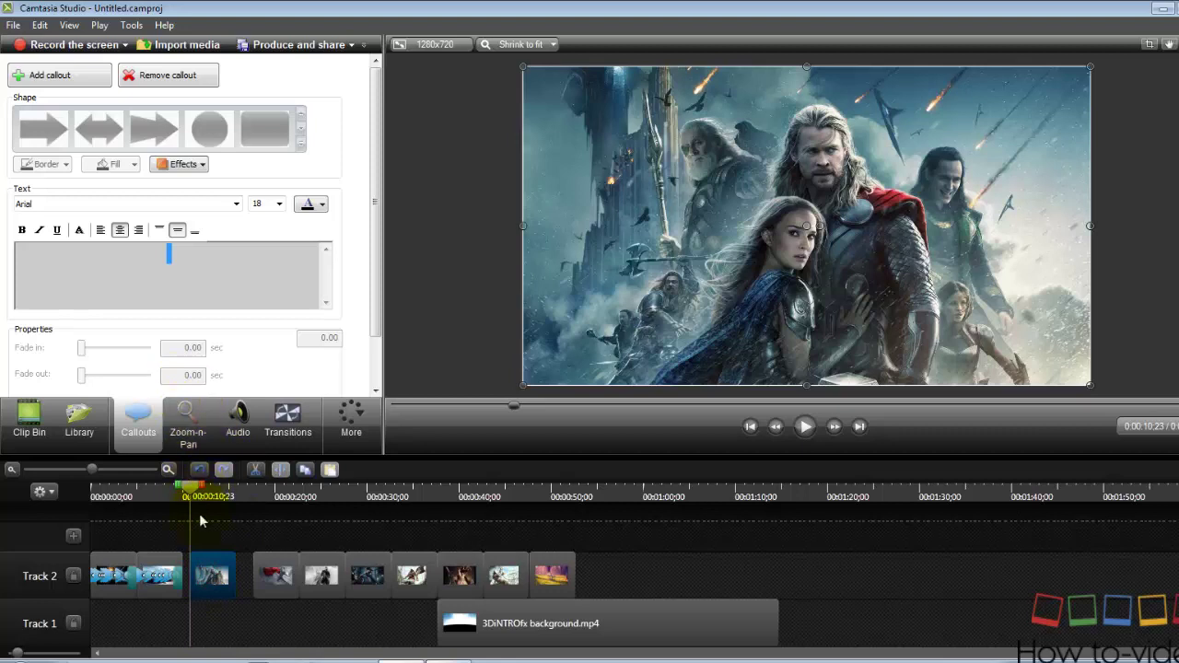
# With Zoom-n-Pan at 0:00:10;23, scale the Thor image down to 43% and place it near the canvas centre
pyautogui.click(187, 422)
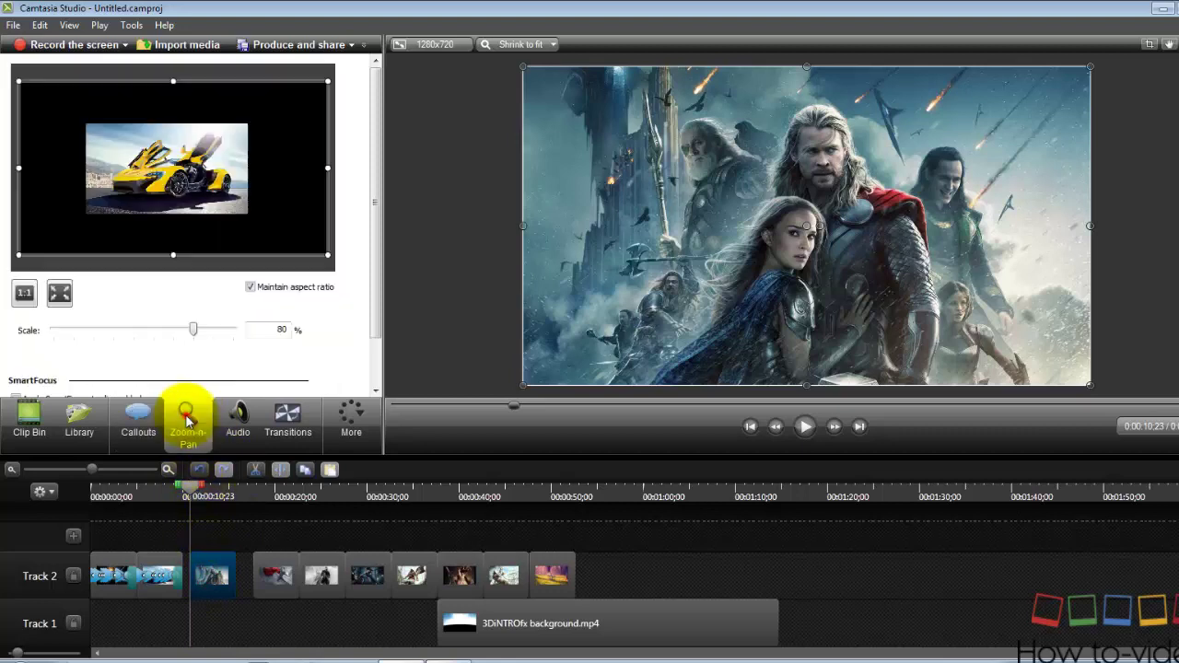
pyautogui.click(209, 576)
pyautogui.moveTo(525, 386); pyautogui.dragTo(775, 267)
pyautogui.moveTo(1090, 67); pyautogui.dragTo(993, 120)
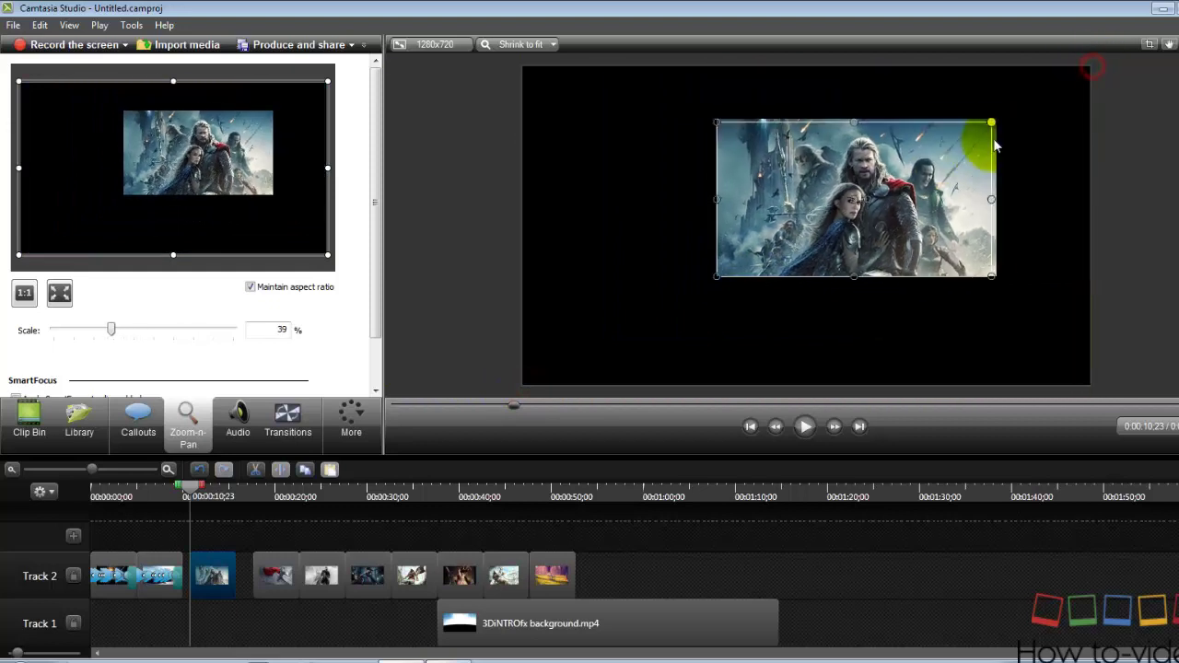
pyautogui.moveTo(911, 192); pyautogui.dragTo(852, 216)
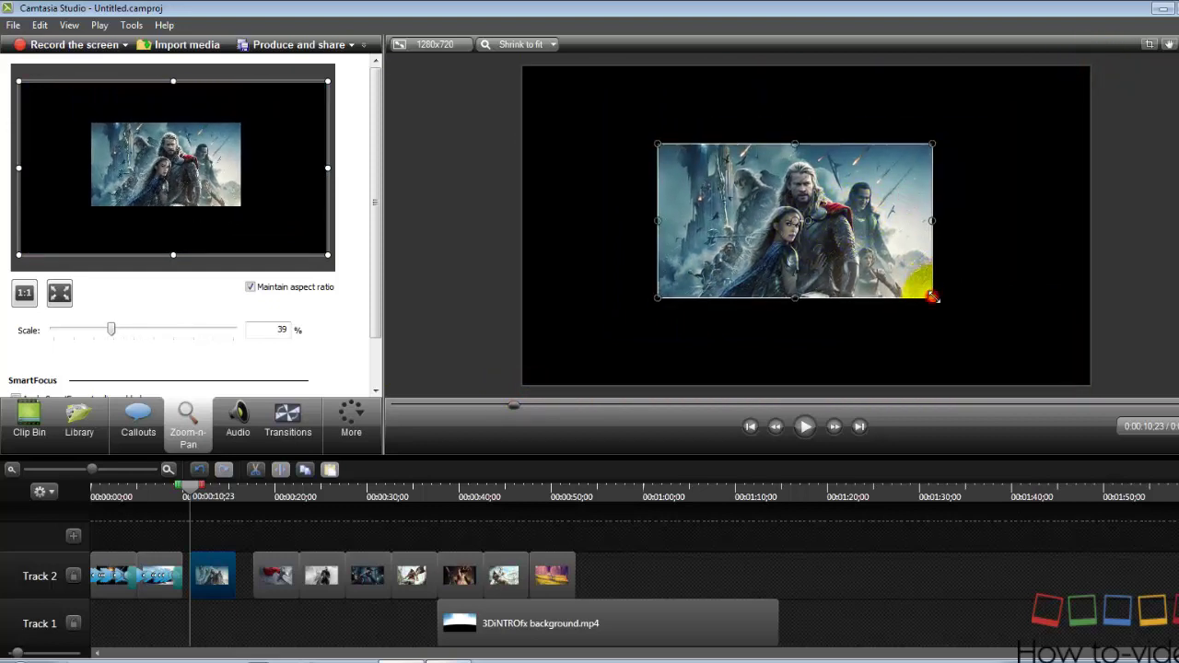
pyautogui.moveTo(932, 295); pyautogui.dragTo(940, 308)
pyautogui.moveTo(832, 249); pyautogui.dragTo(835, 248)
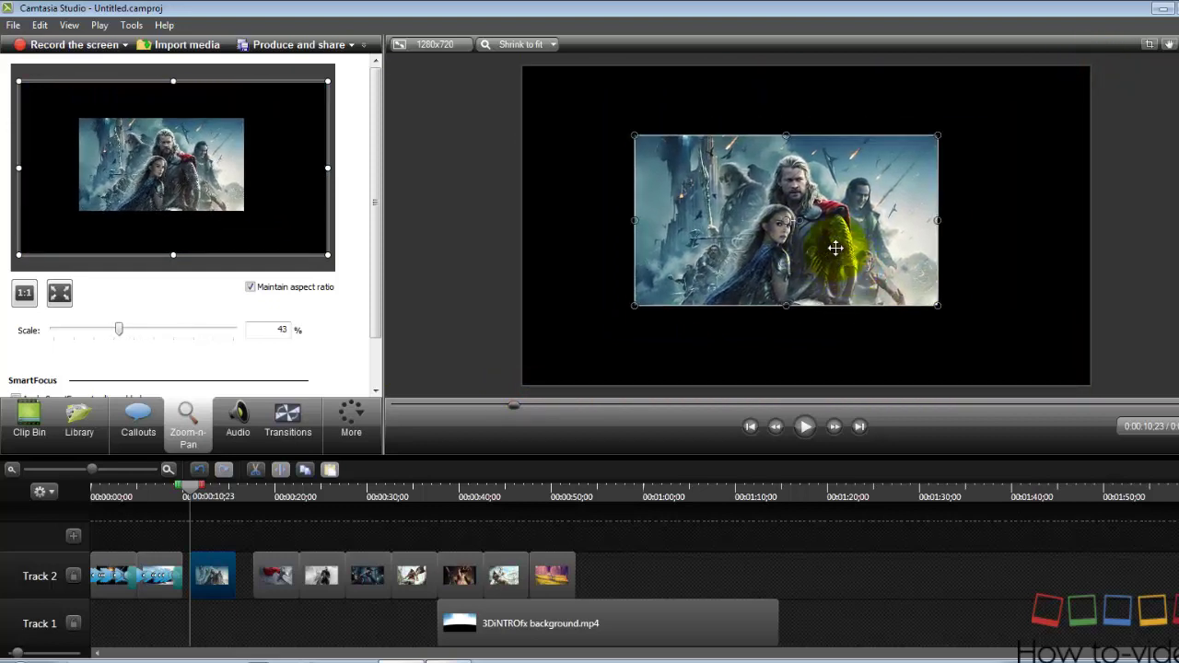
pyautogui.moveTo(684, 197); pyautogui.dragTo(686, 202)
pyautogui.click(756, 521)
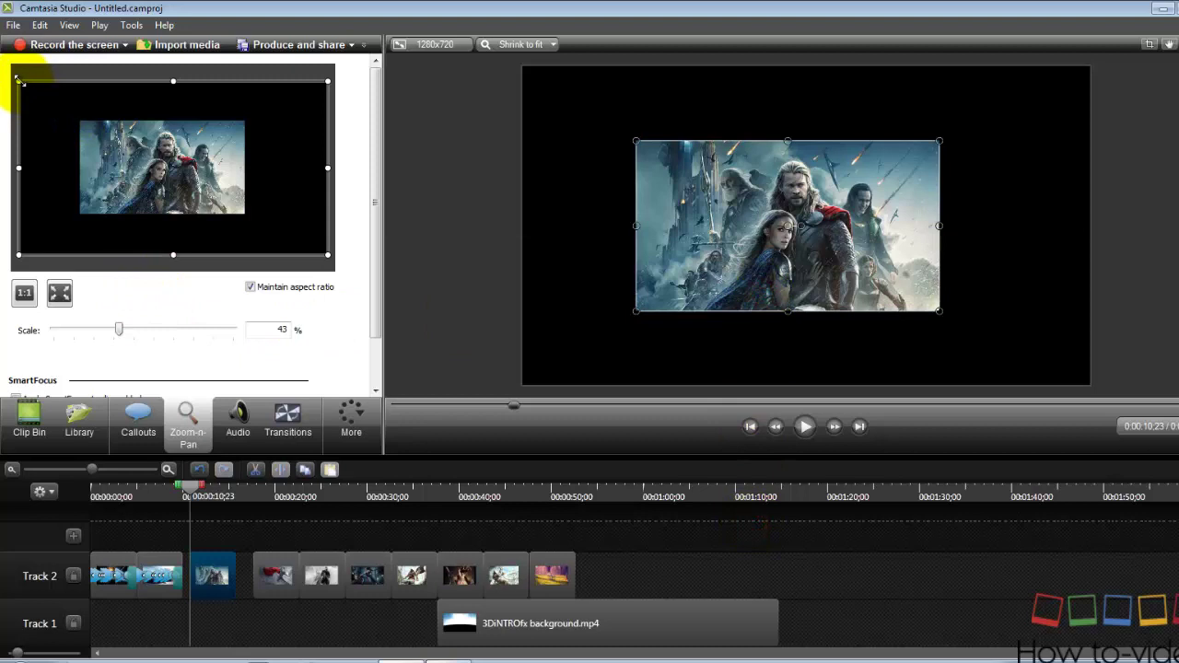
# Zoom to 173% on the empty area above and right of the Thor image at 0:00:10;23
pyautogui.moveTo(17, 79); pyautogui.dragTo(17, 80)
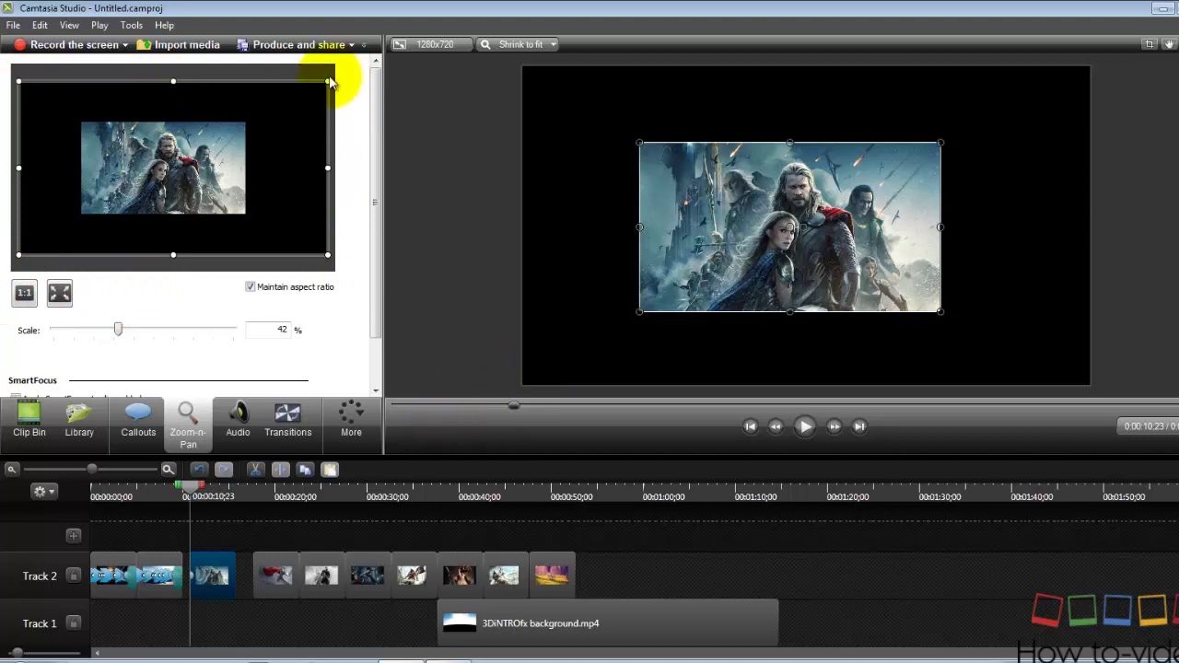
pyautogui.moveTo(325, 80)
pyautogui.mouseDown()
pyautogui.moveTo(153, 181)
pyautogui.moveTo(92, 242)
pyautogui.moveTo(83, 269)
pyautogui.moveTo(331, 84)
pyautogui.mouseUp()
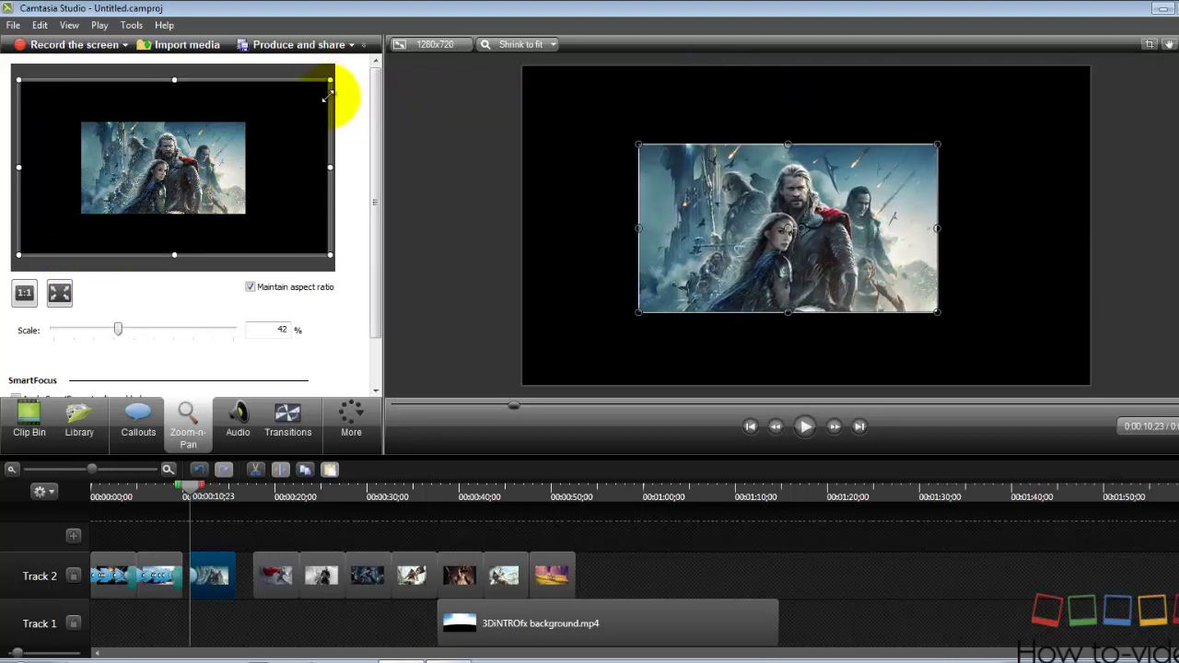
pyautogui.click(118, 329)
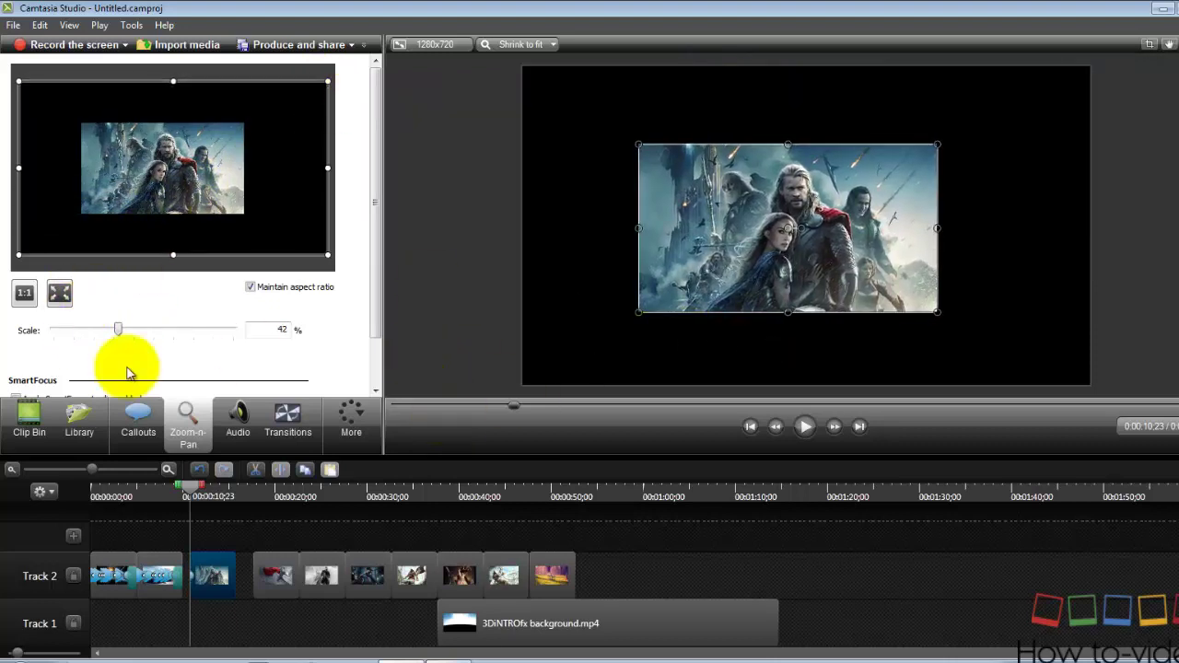
pyautogui.moveTo(17, 255); pyautogui.dragTo(389, 118)
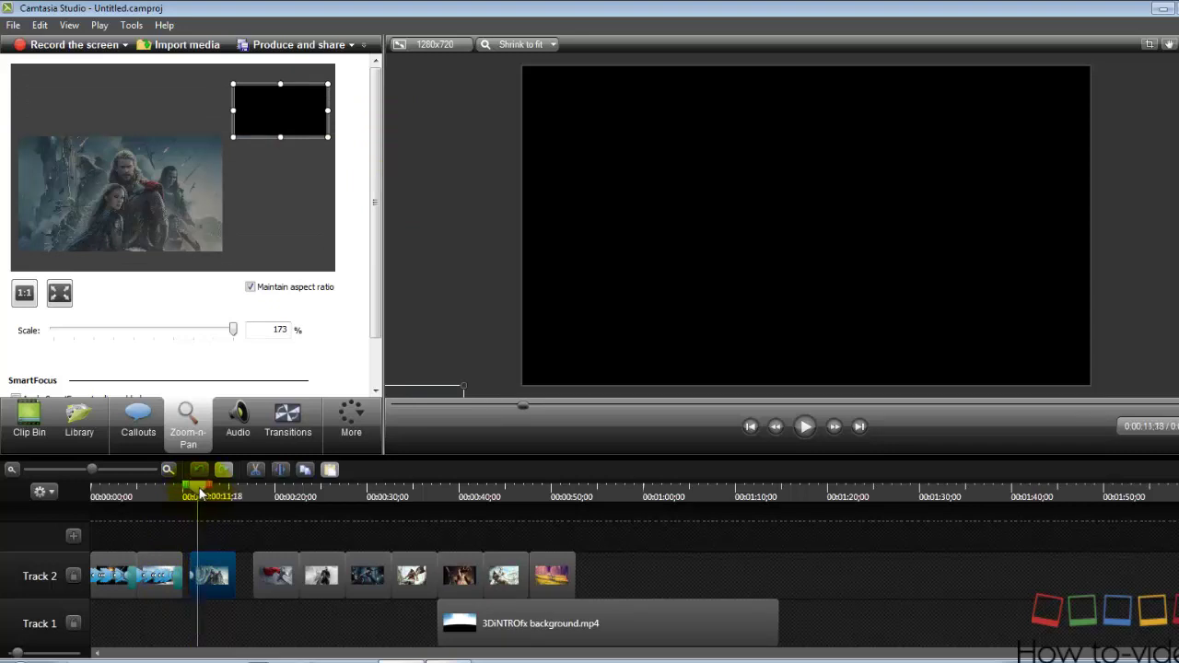
# At 0:00:11;18, zoom back out and place the Thor image near the canvas centre at 50% scale
pyautogui.moveTo(230, 138); pyautogui.dragTo(11, 277)
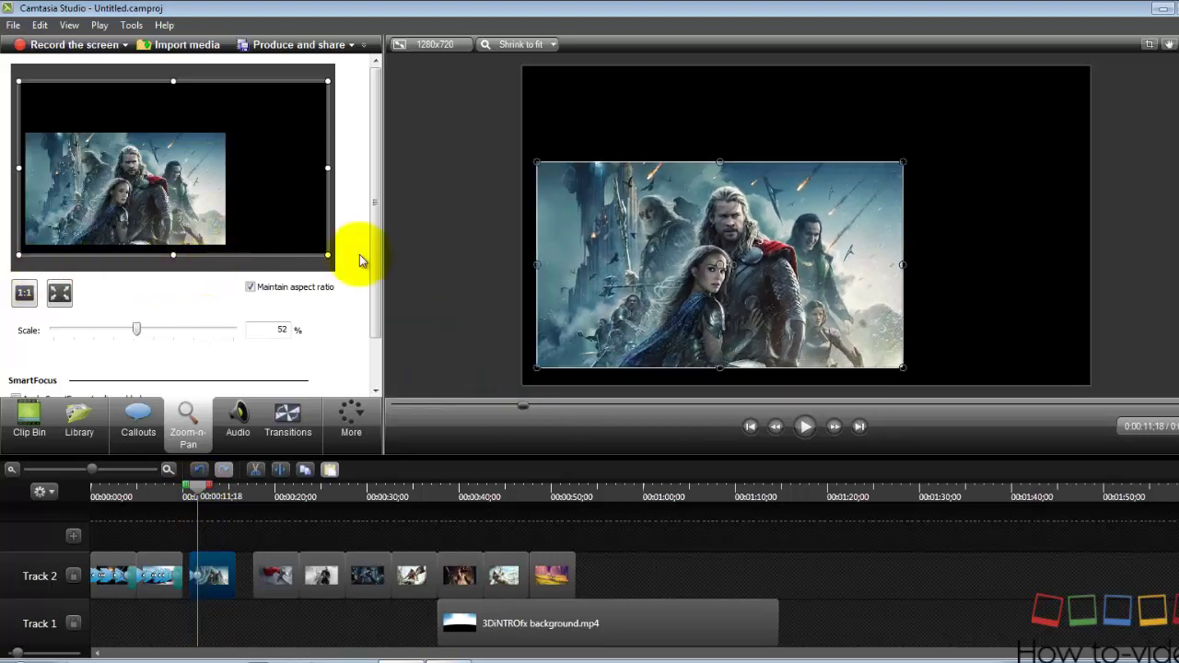
pyautogui.moveTo(656, 287); pyautogui.dragTo(734, 243)
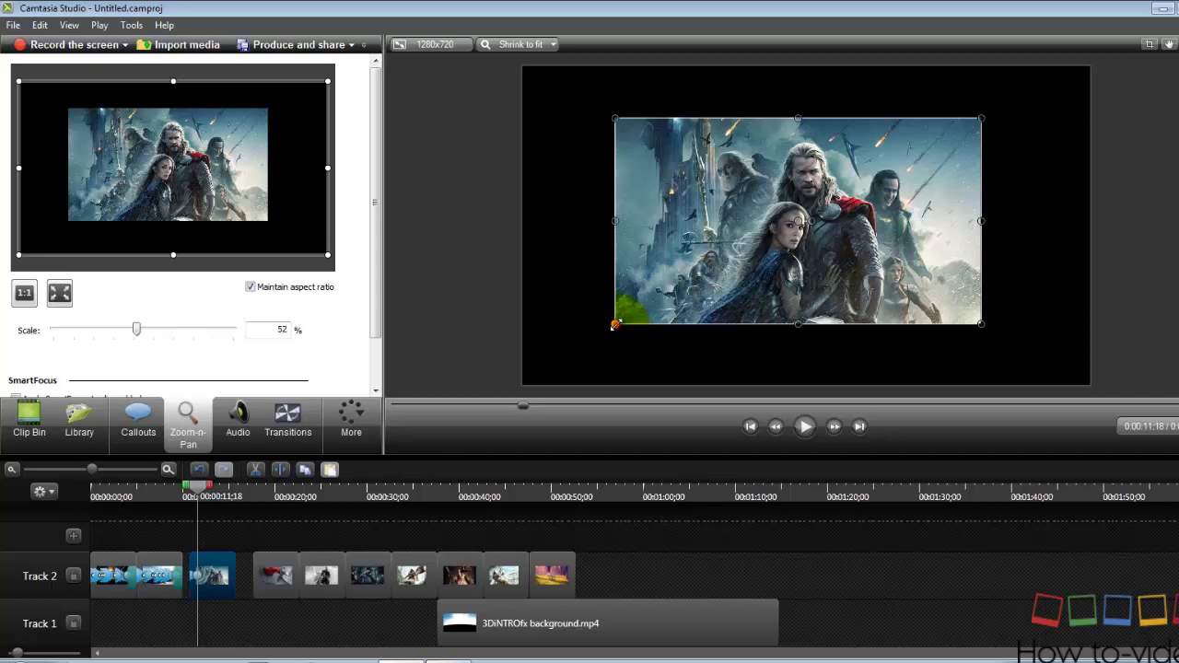
pyautogui.moveTo(614, 324); pyautogui.dragTo(630, 316)
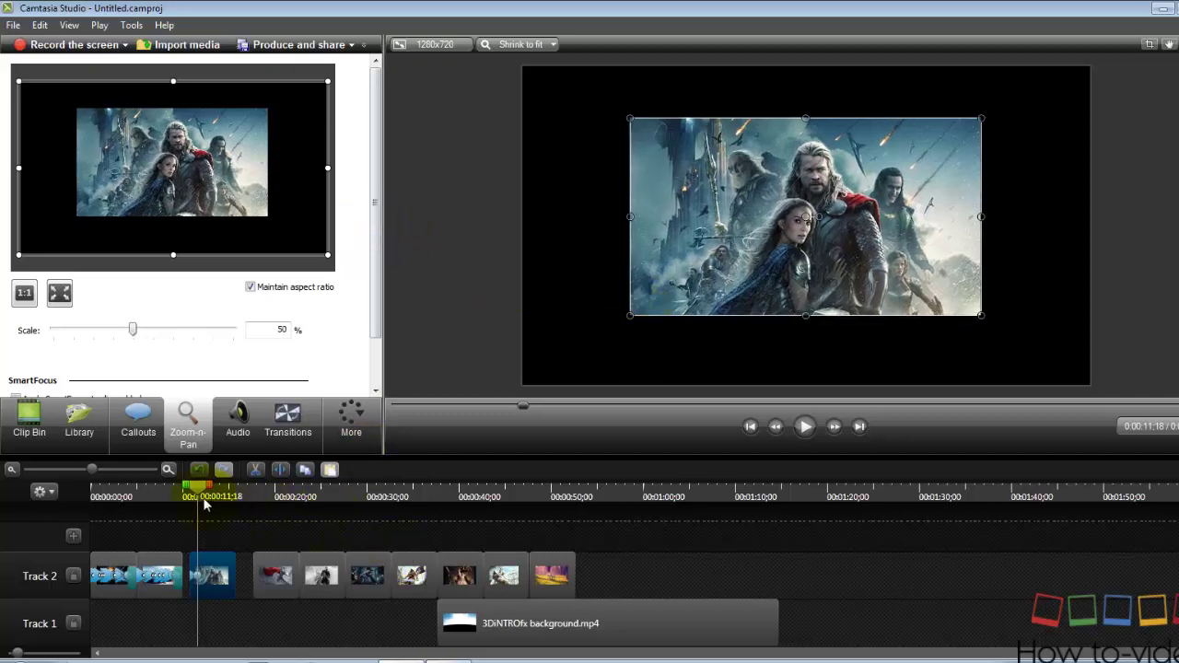
# Play the Thor image's zoom animation from 0:00:10;23 and pause at 0:00:12;15
pyautogui.moveTo(205, 503); pyautogui.dragTo(197, 497)
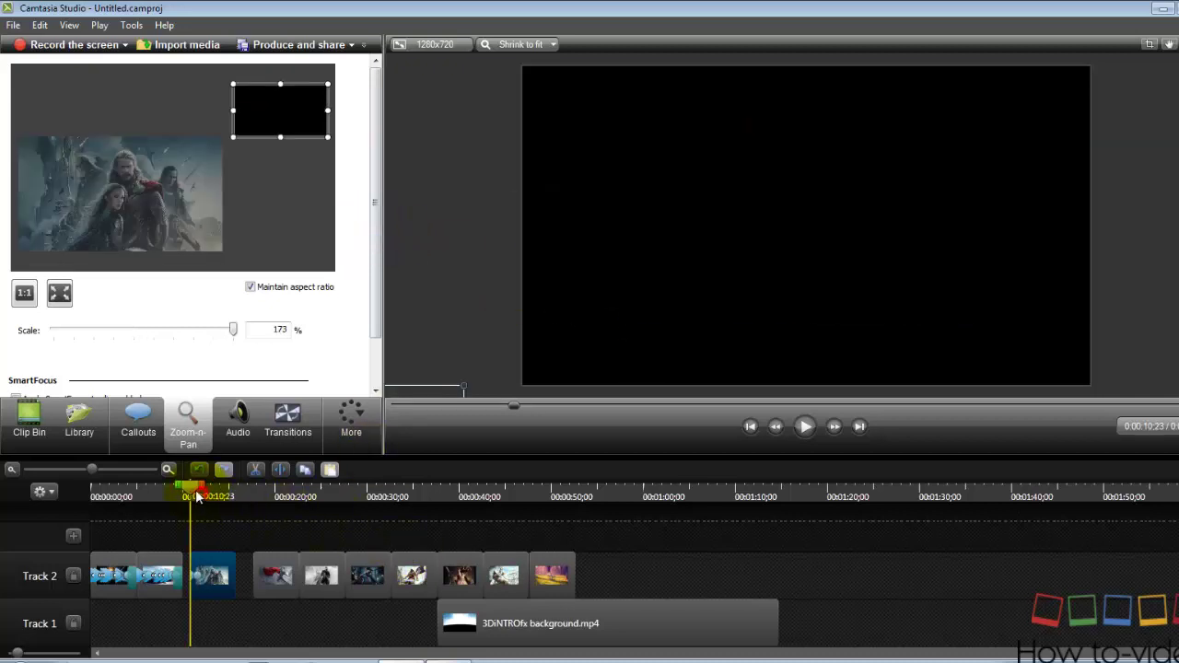
pyautogui.click(804, 427)
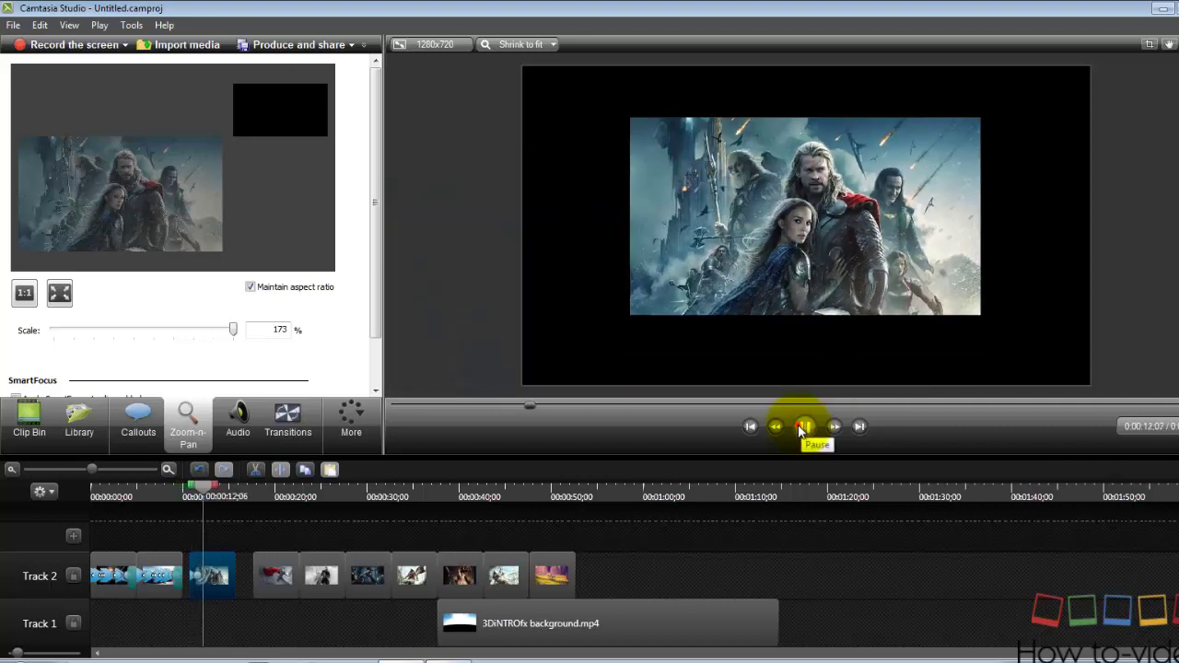
pyautogui.click(801, 430)
# Pan the Thor image slightly in different directions at successive playhead times from 0:00:12;15 to 0:00:12;23
pyautogui.click(104, 189)
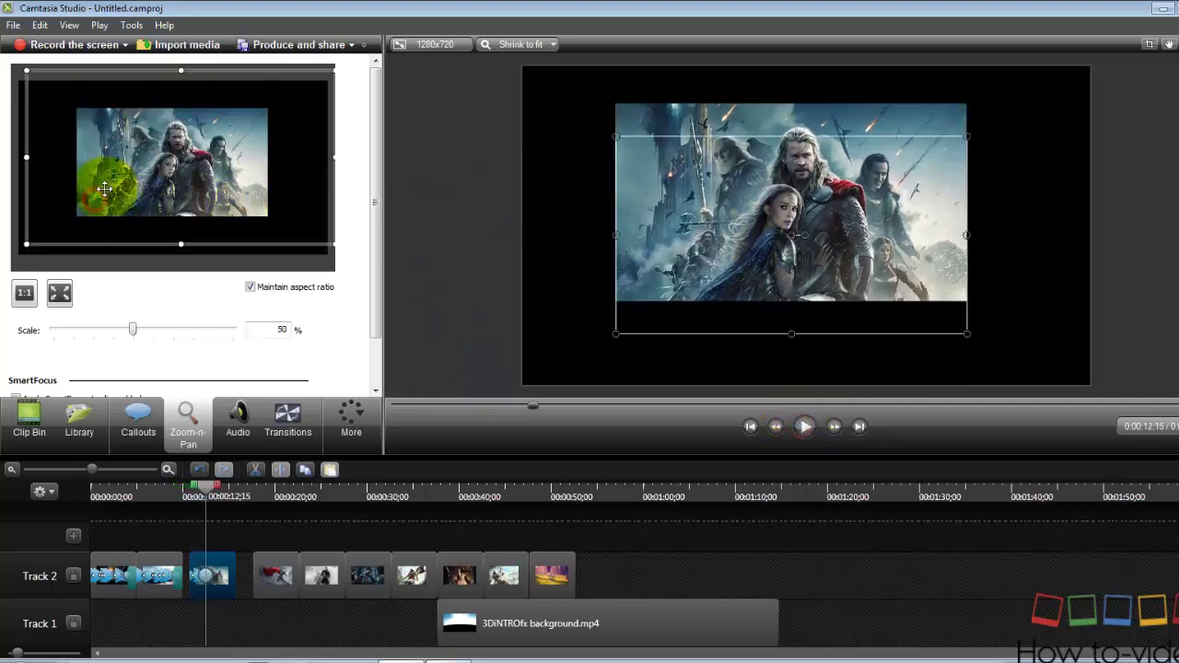
pyautogui.moveTo(104, 189); pyautogui.dragTo(151, 188)
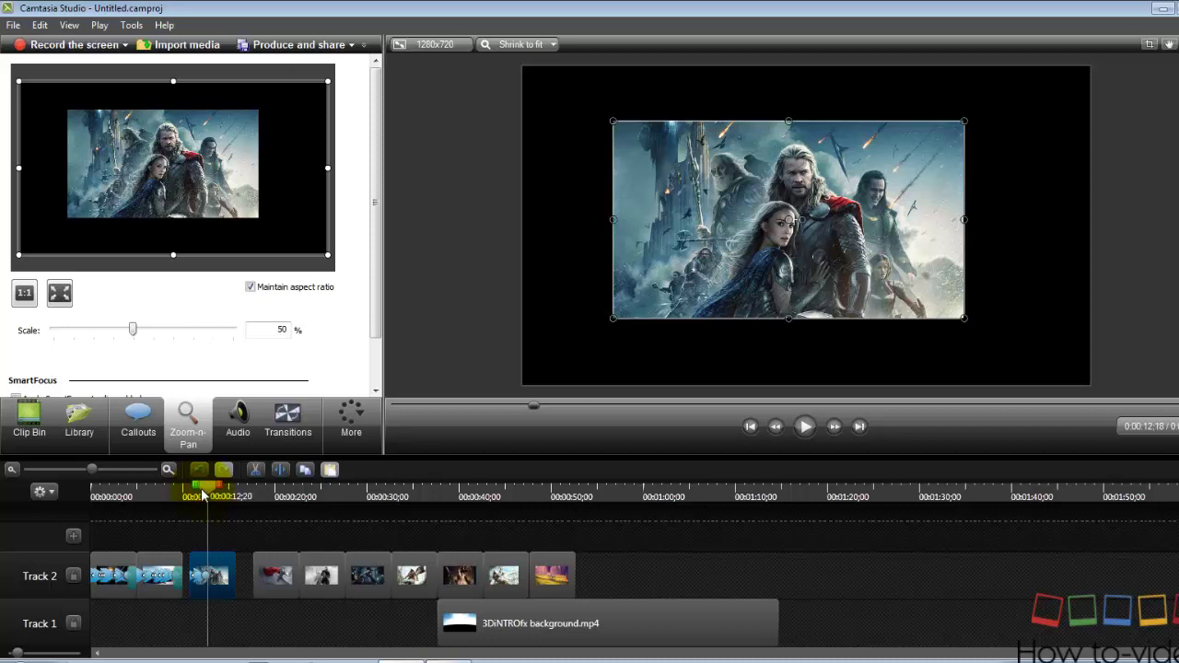
pyautogui.moveTo(217, 185); pyautogui.dragTo(384, 185)
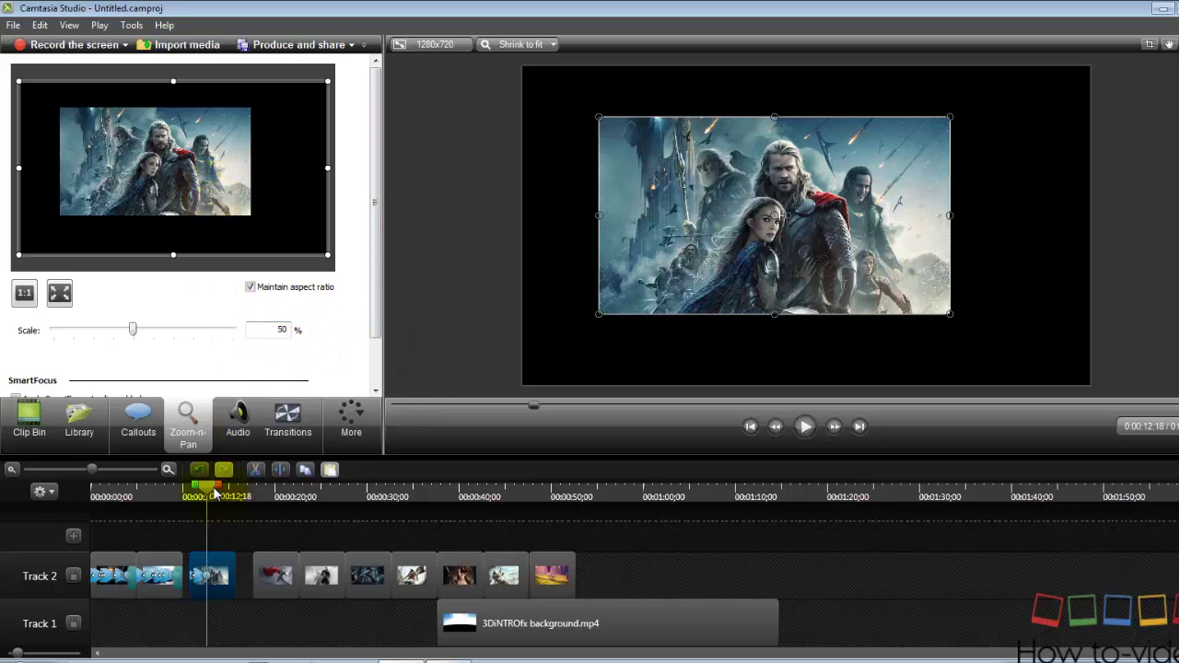
pyautogui.click(160, 189)
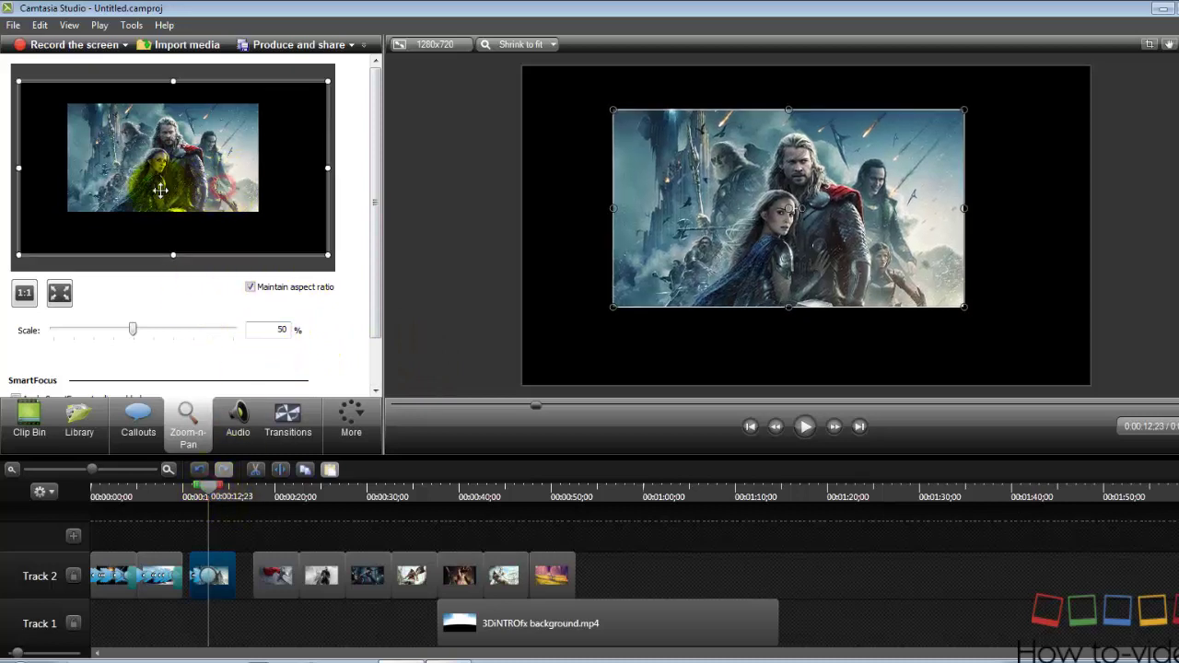
# Pan the Thor image slightly up at 0:00:13;25 and back down at 0:00:14;07
pyautogui.moveTo(208, 494); pyautogui.dragTo(217, 493)
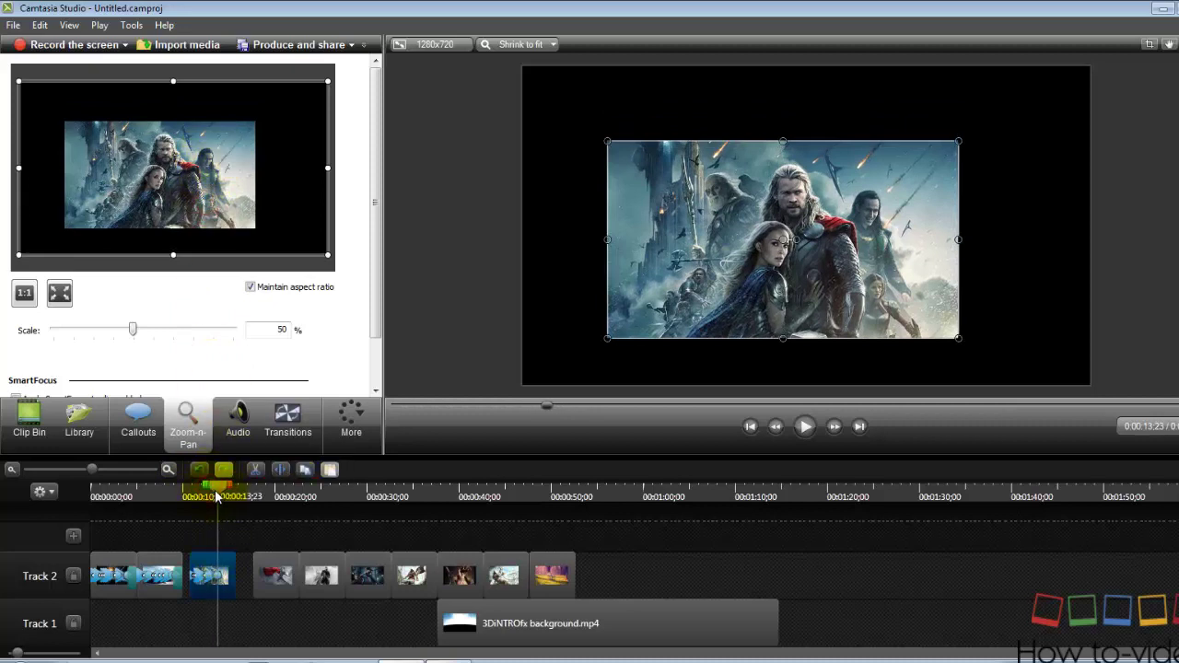
pyautogui.click(160, 188)
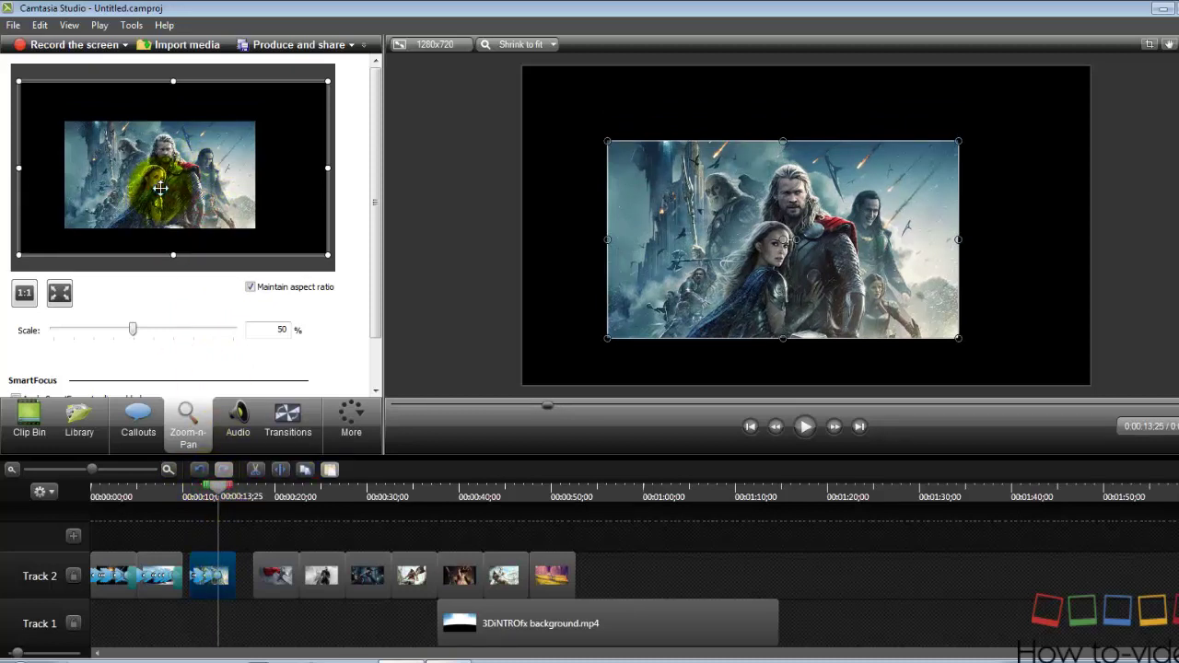
pyautogui.moveTo(160, 188); pyautogui.dragTo(157, 170)
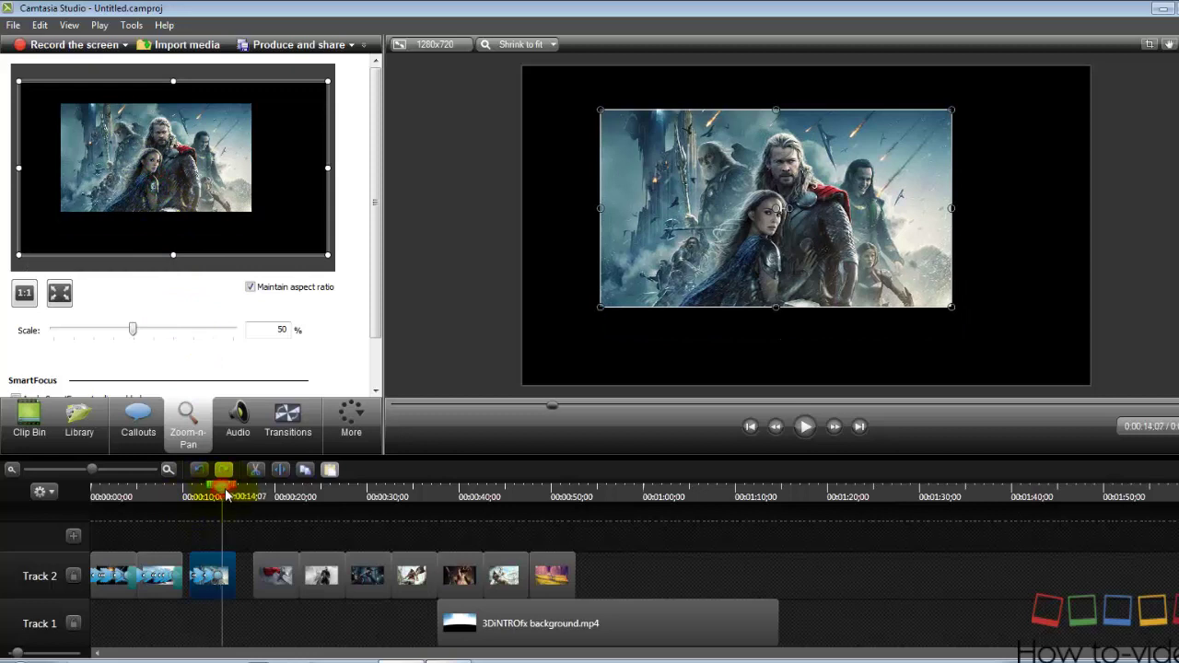
pyautogui.moveTo(204, 225); pyautogui.dragTo(211, 242)
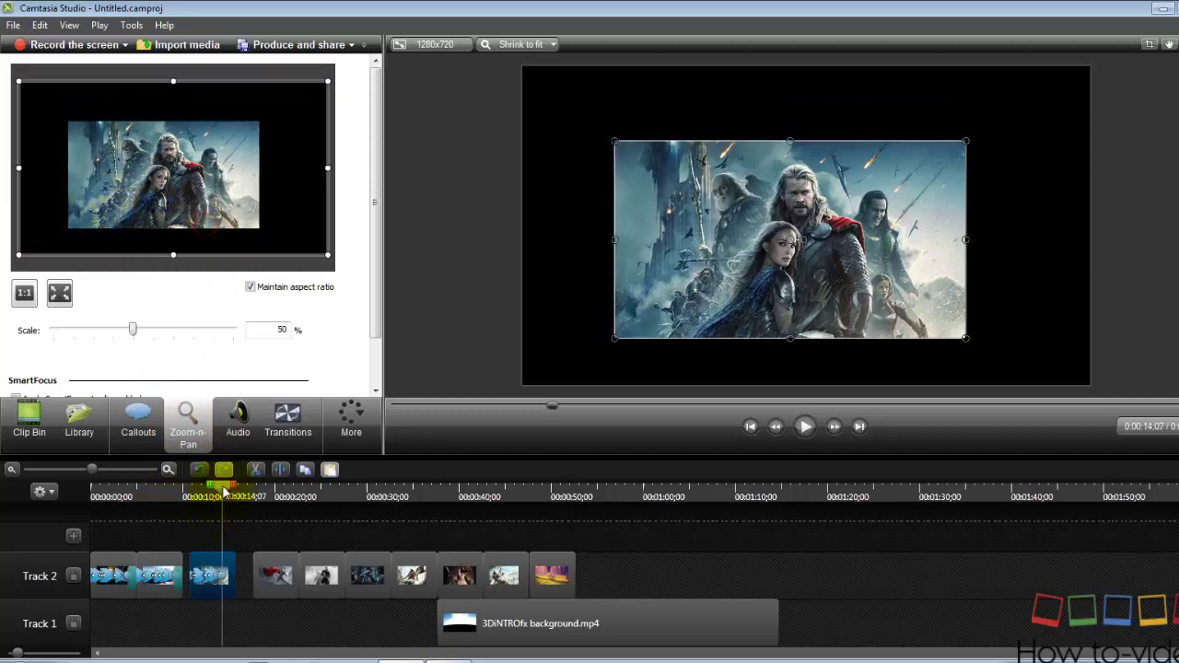
# Pan the Thor image further around 0:00:14;19, lowering it to the bottom edge of the canvas
pyautogui.click(179, 177)
pyautogui.moveTo(179, 177); pyautogui.dragTo(47, 192)
pyautogui.moveTo(153, 219); pyautogui.dragTo(245, 211)
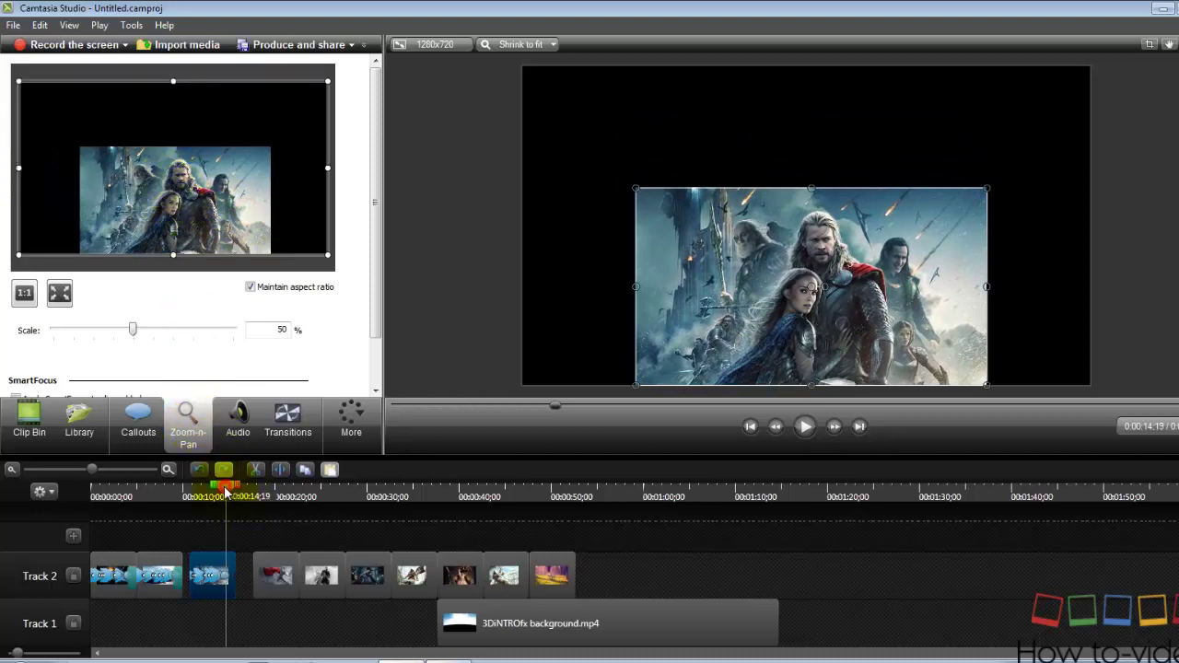
# Pan the Thor image up near the canvas centre at 0:00:14;26 and add a Glow transition to its end
pyautogui.moveTo(226, 493); pyautogui.dragTo(227, 493)
pyautogui.moveTo(221, 182); pyautogui.dragTo(210, 227)
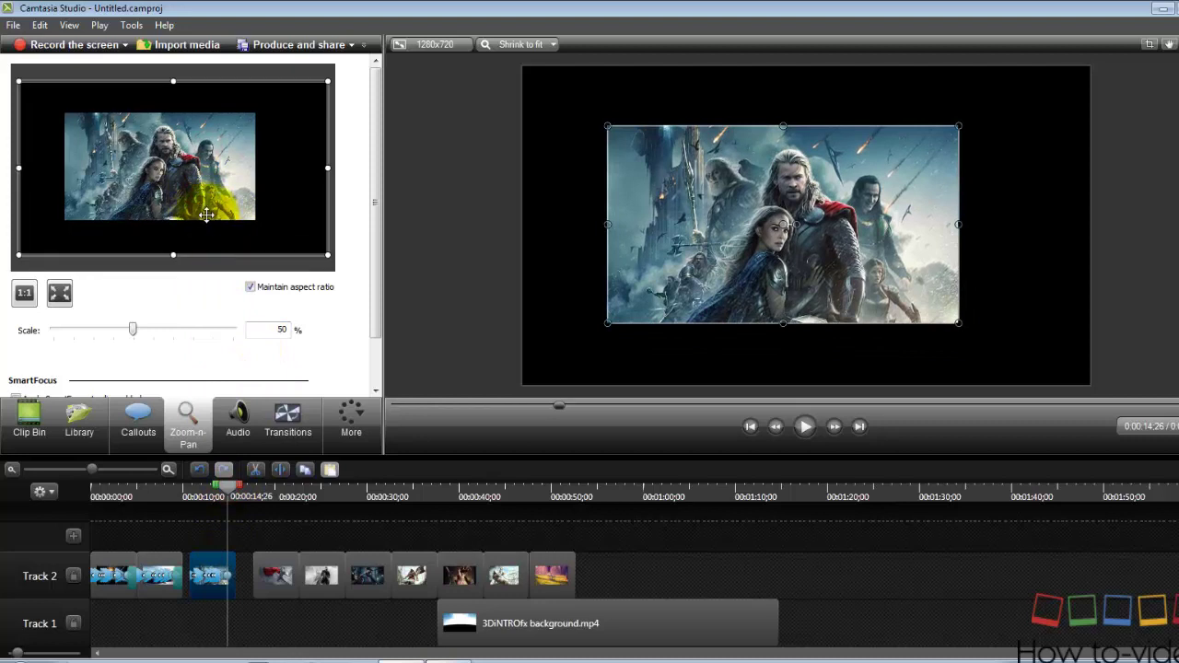
pyautogui.click(279, 417)
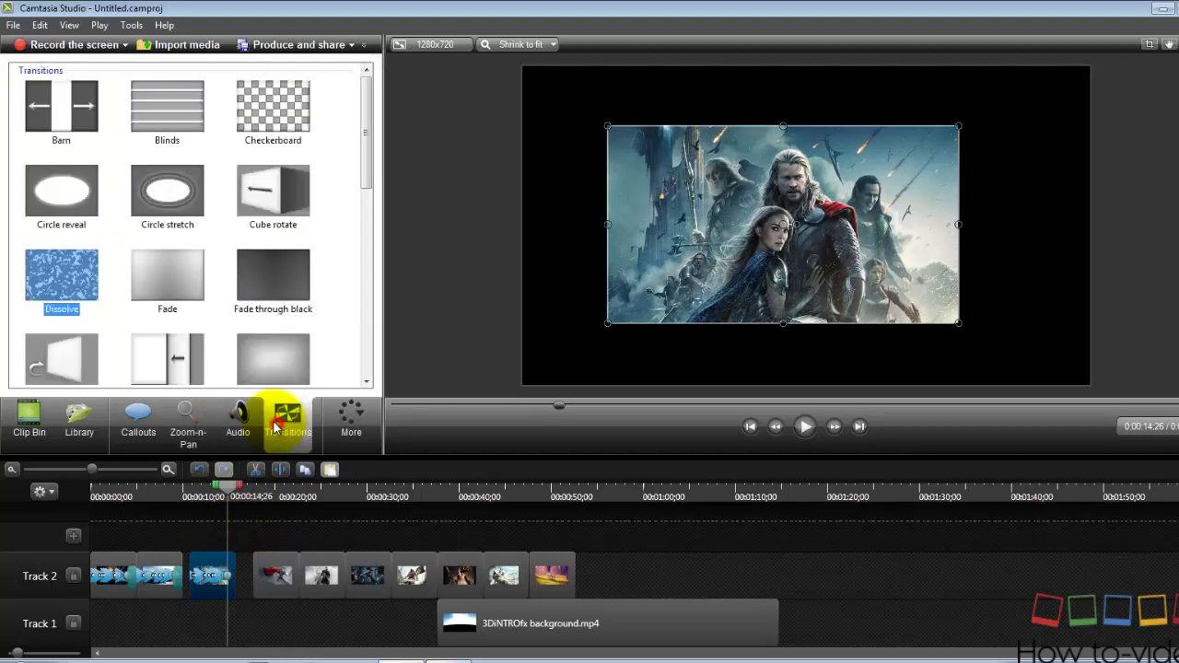
pyautogui.click(310, 246)
pyautogui.moveTo(366, 178); pyautogui.dragTo(349, 235)
pyautogui.moveTo(277, 156); pyautogui.dragTo(237, 576)
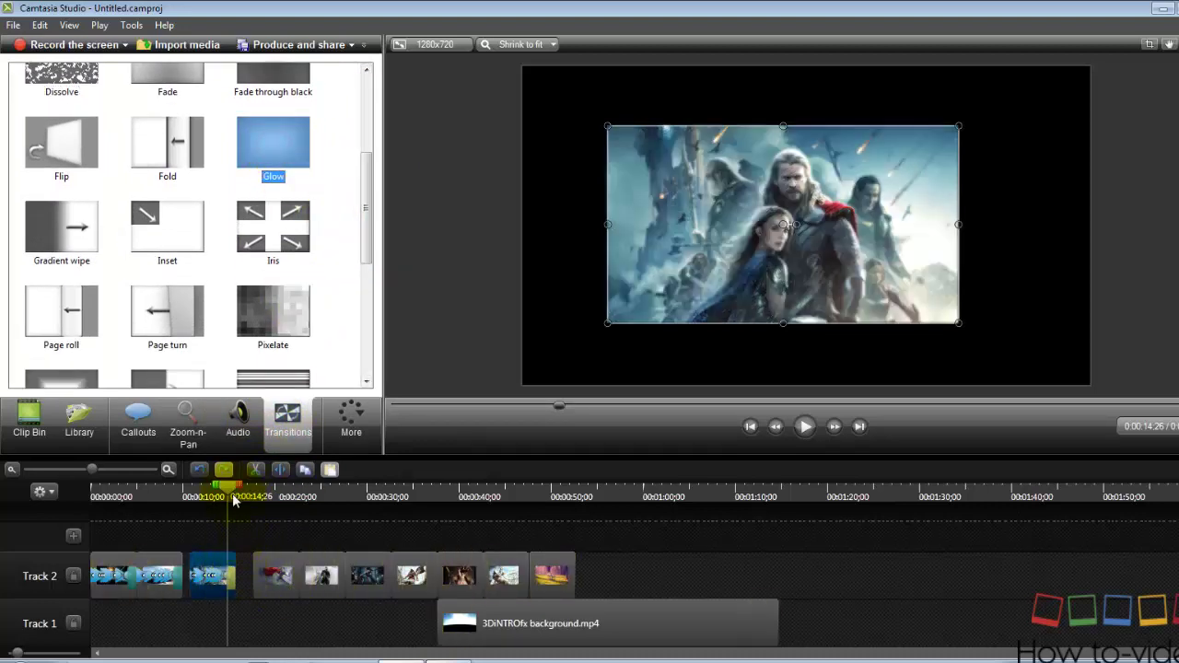
pyautogui.click(287, 576)
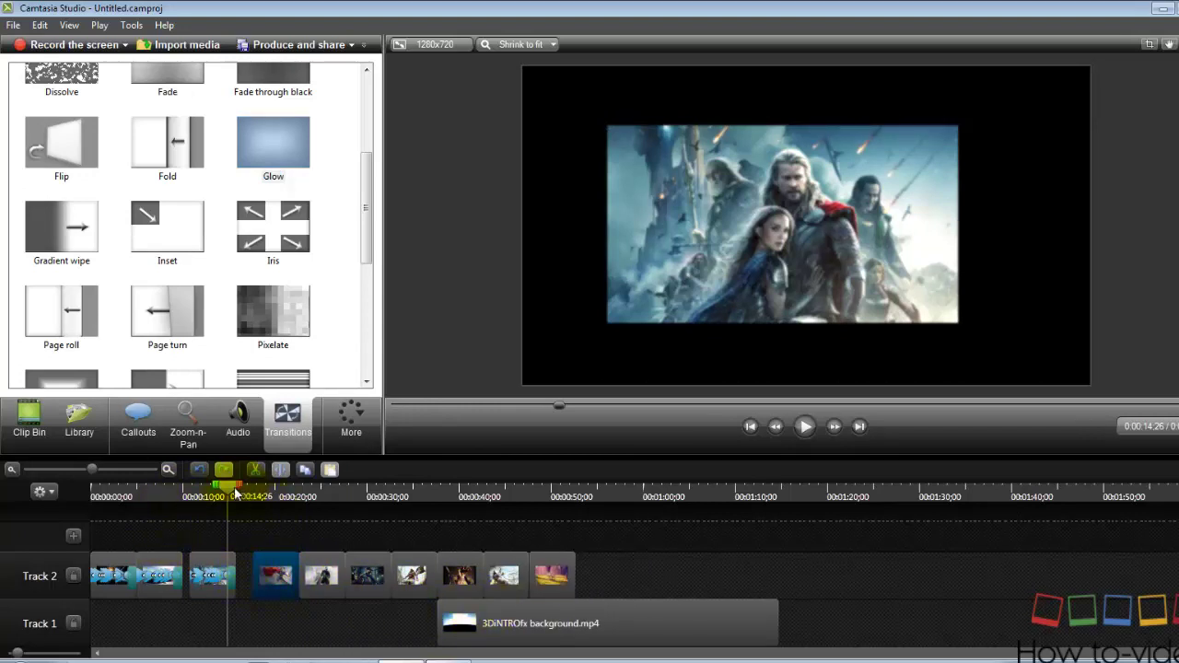
# Close the gap before the Thor clip on Track 2 and move 3DiNTROfx background.mp4 to the start of Track 1
pyautogui.moveTo(221, 564); pyautogui.dragTo(205, 562)
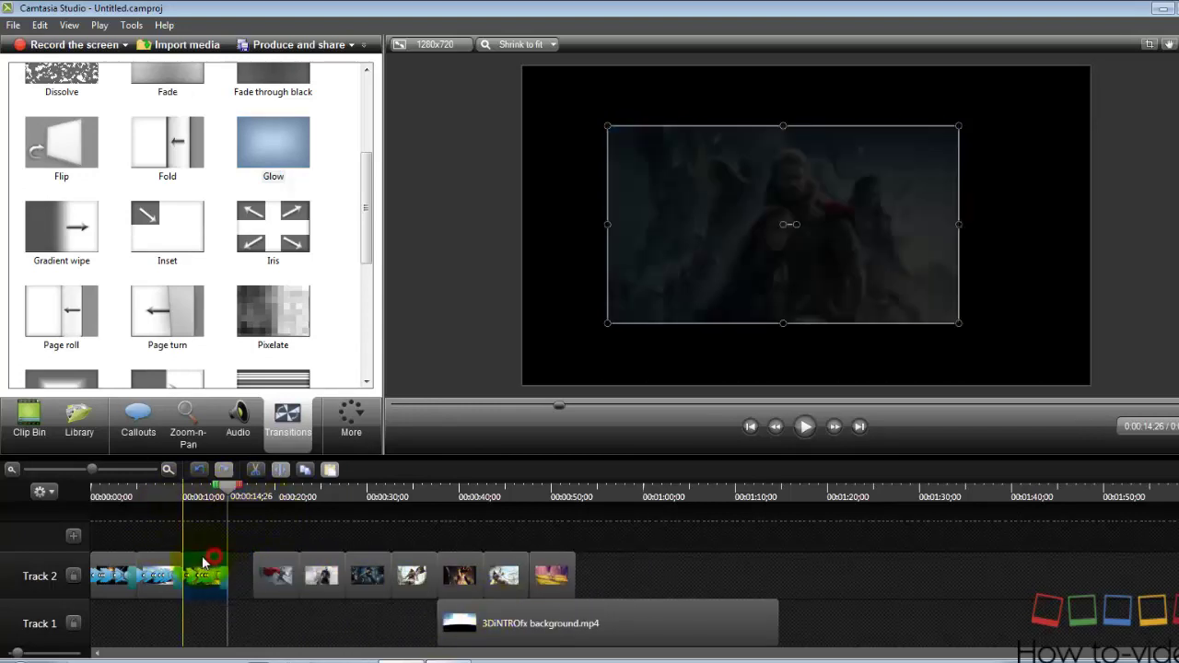
pyautogui.click(279, 575)
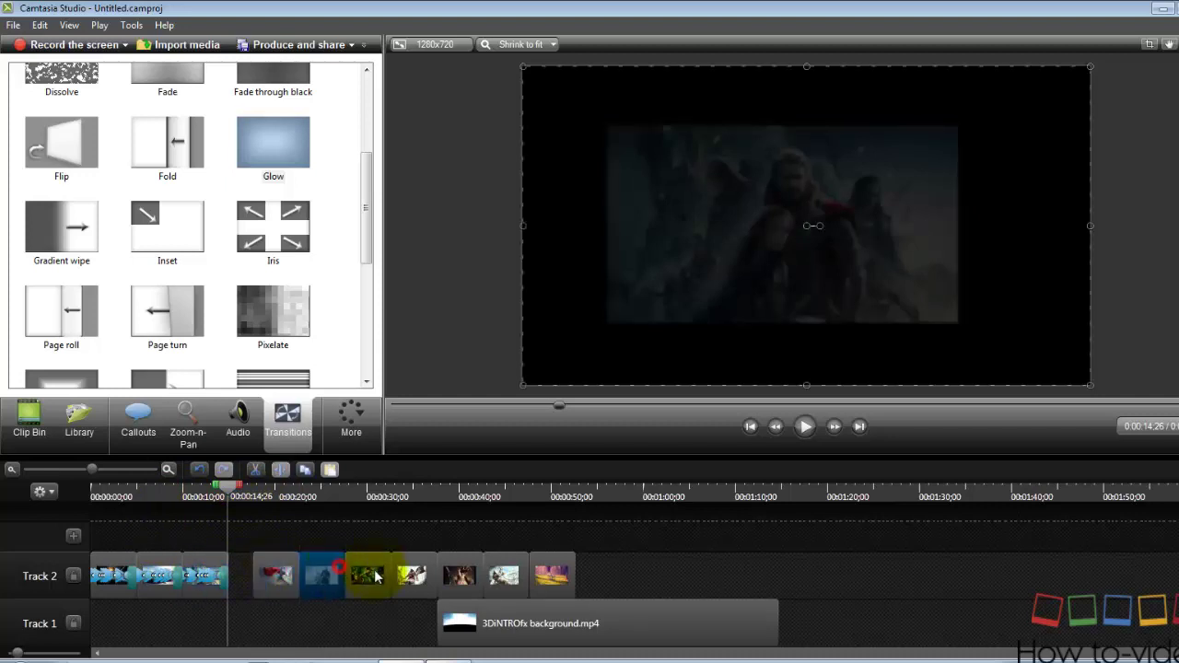
pyautogui.click(317, 578)
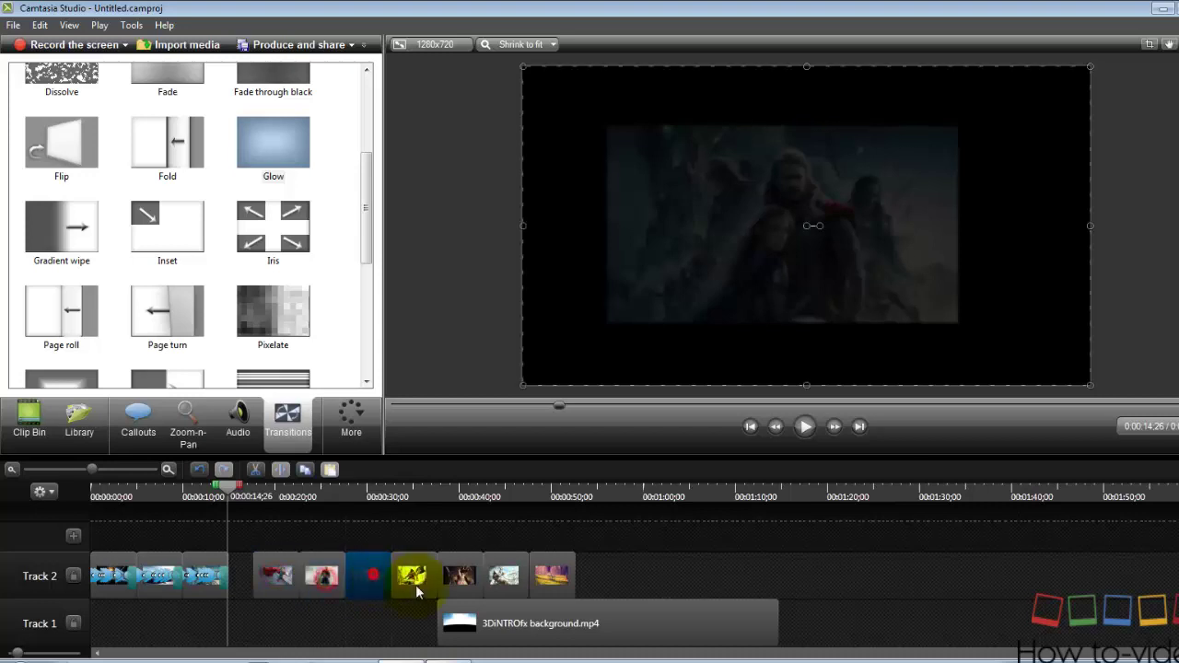
pyautogui.moveTo(503, 617); pyautogui.dragTo(187, 617)
# Play the sequence from 0:00:00;00 to preview the animated images over the background video
pyautogui.moveTo(218, 494); pyautogui.dragTo(94, 495)
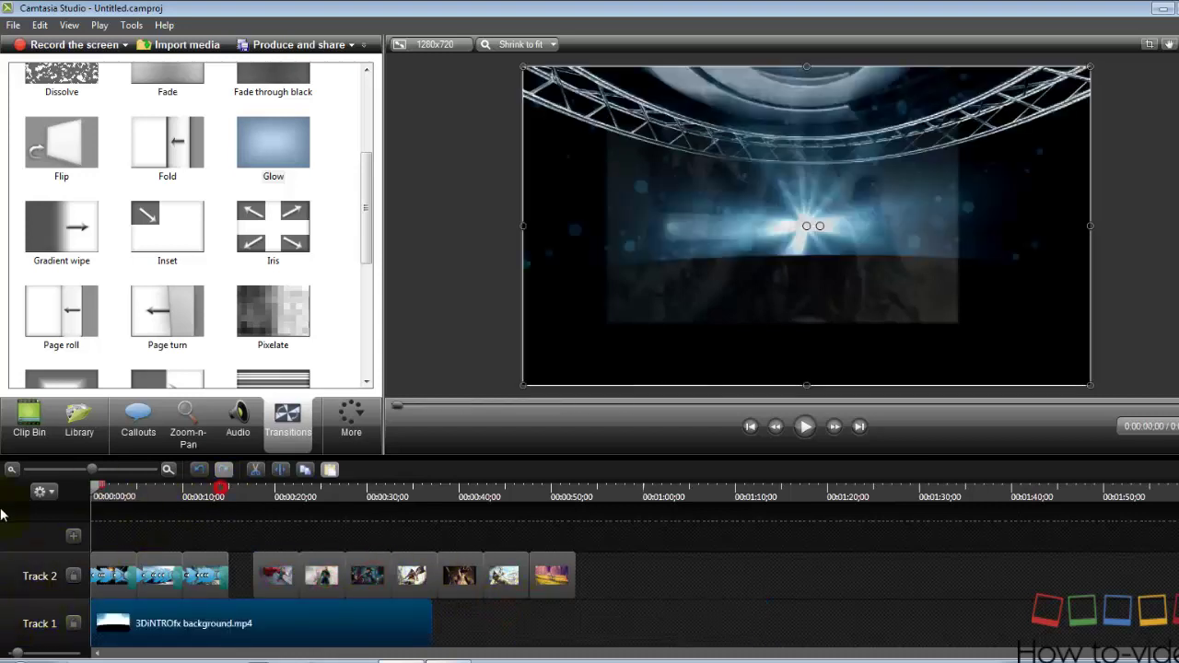
pyautogui.click(804, 427)
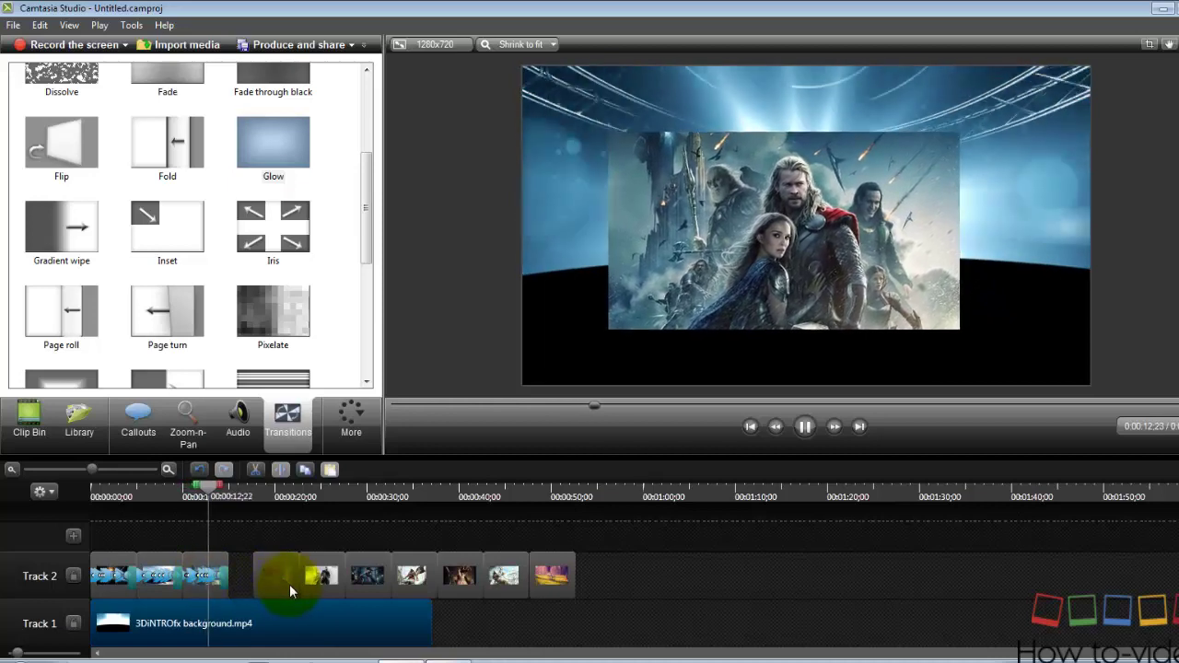
pyautogui.click(503, 594)
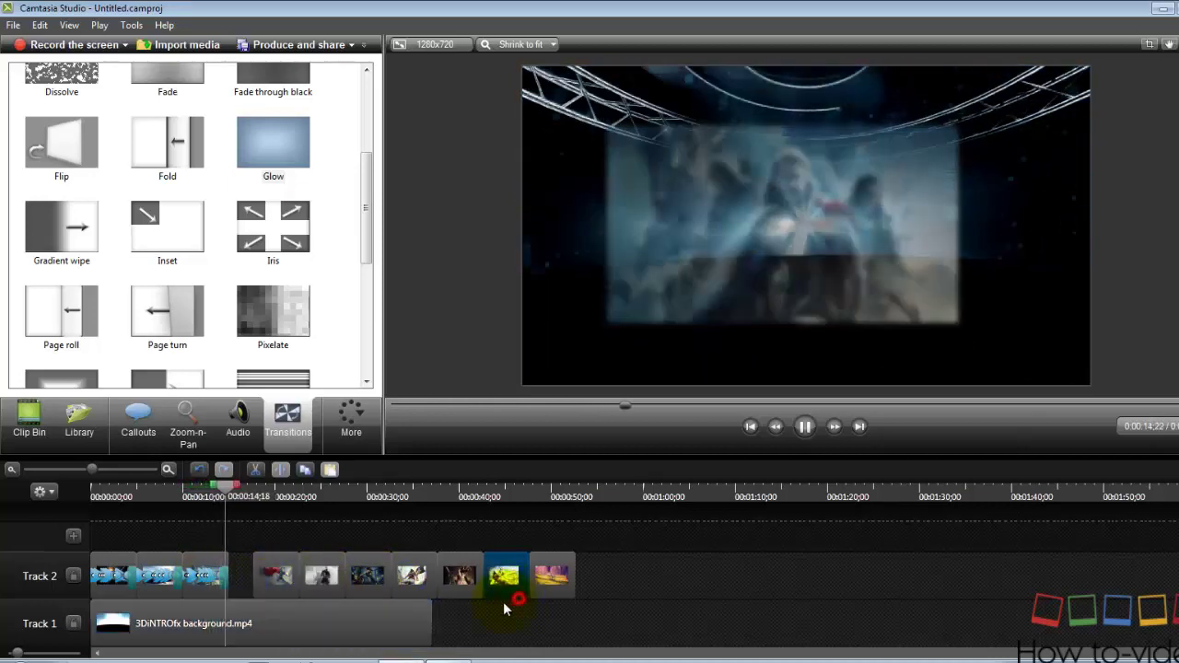
pyautogui.moveTo(281, 500); pyautogui.dragTo(192, 497)
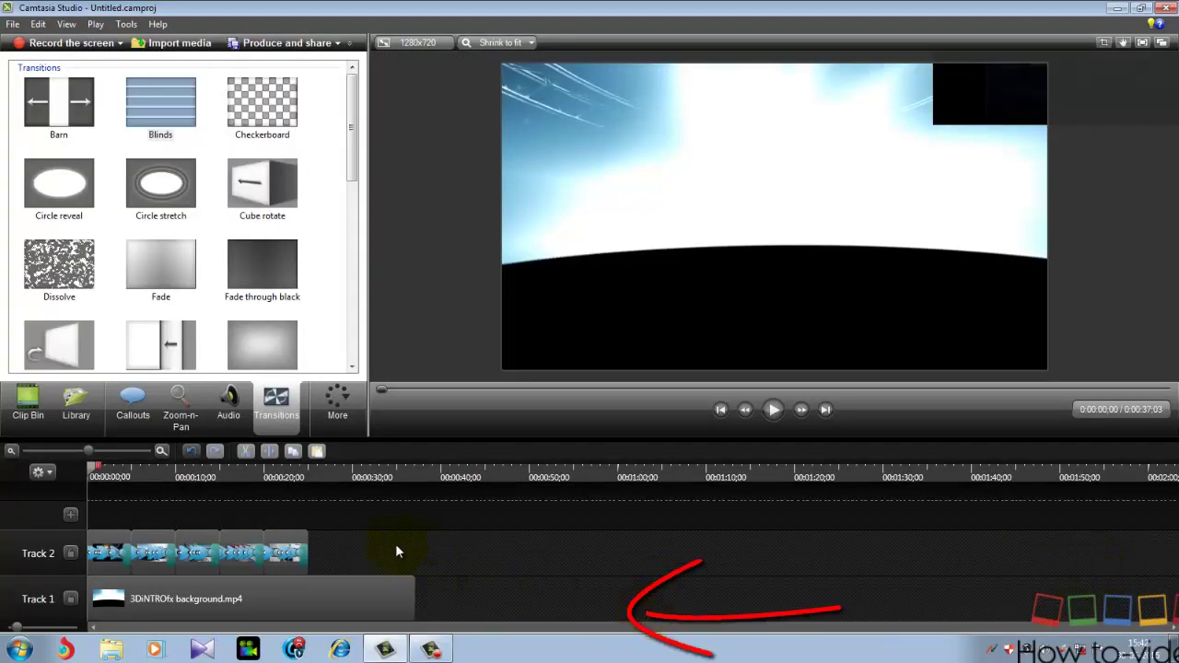
pyautogui.moveTo(294, 541); pyautogui.dragTo(261, 542)
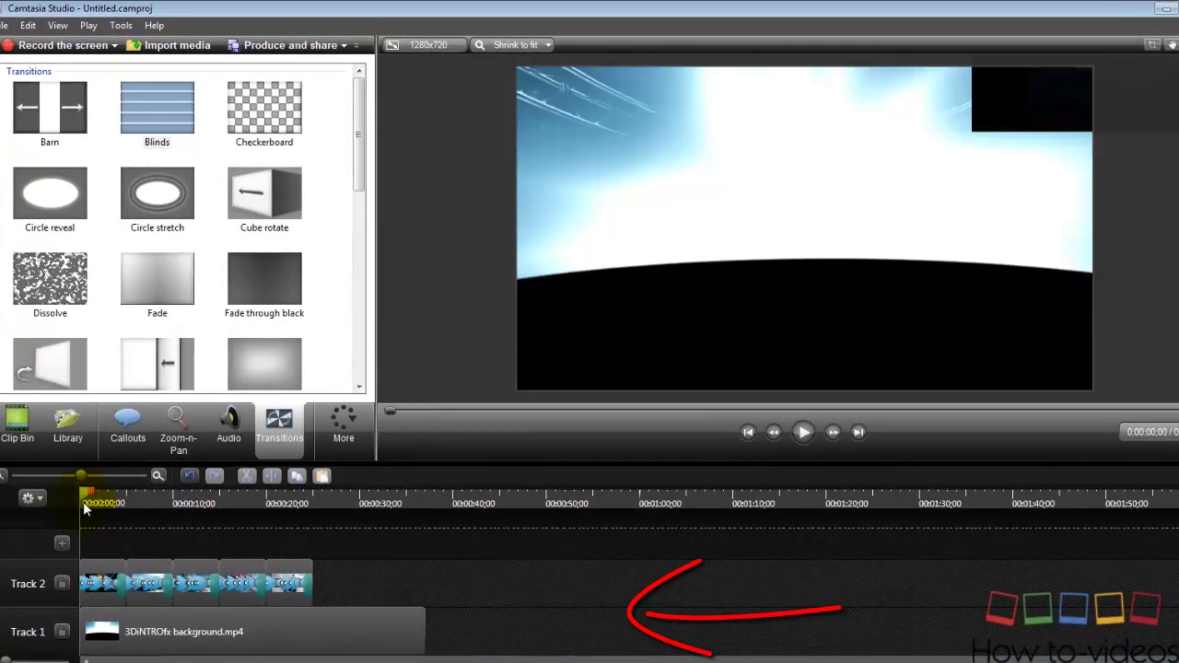
pyautogui.moveTo(83, 501)
pyautogui.mouseDown()
pyautogui.moveTo(95, 503)
pyautogui.moveTo(89, 514)
pyautogui.moveTo(80, 505)
pyautogui.mouseUp()
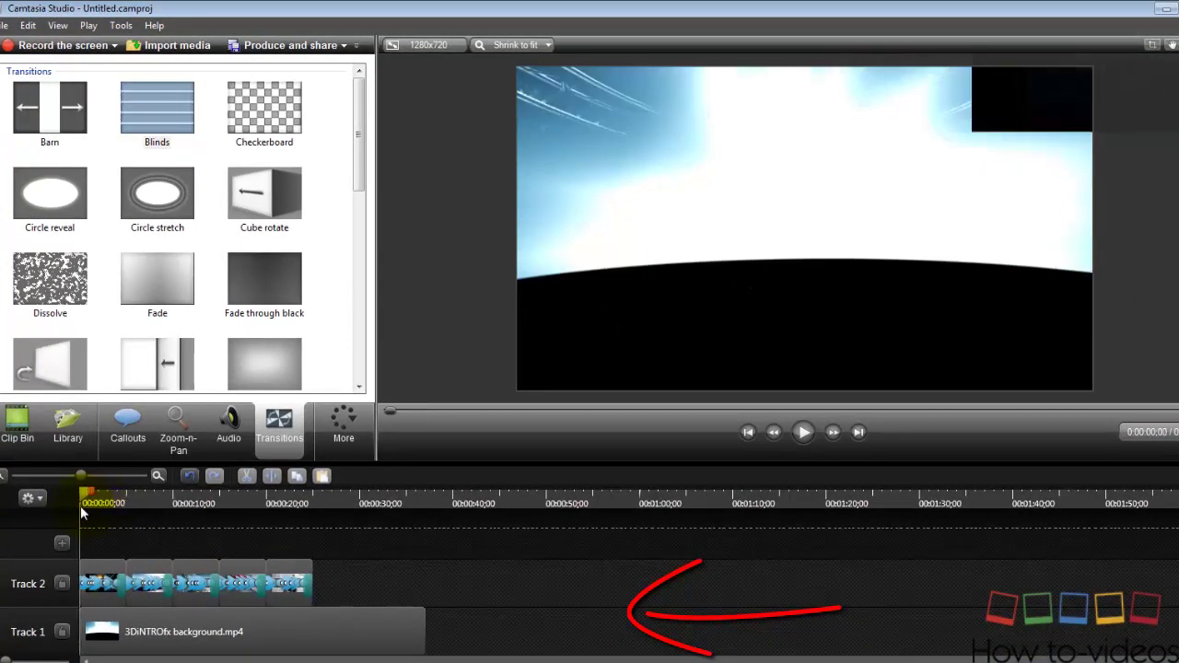
pyautogui.click(133, 648)
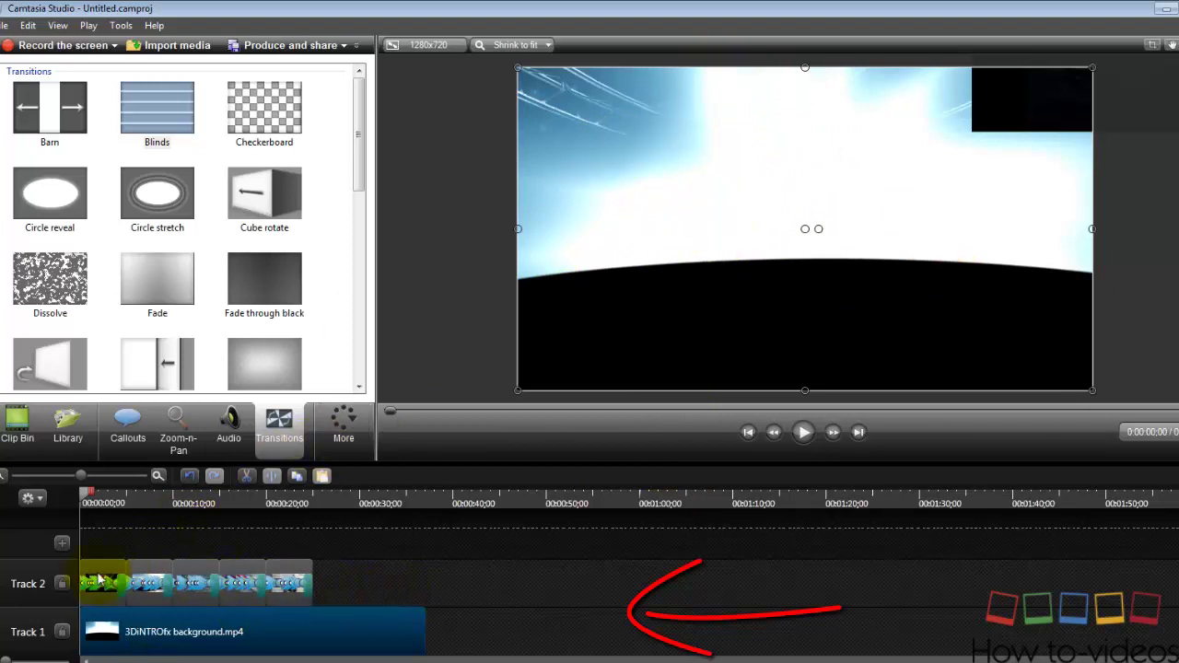
pyautogui.moveTo(134, 634); pyautogui.dragTo(461, 634)
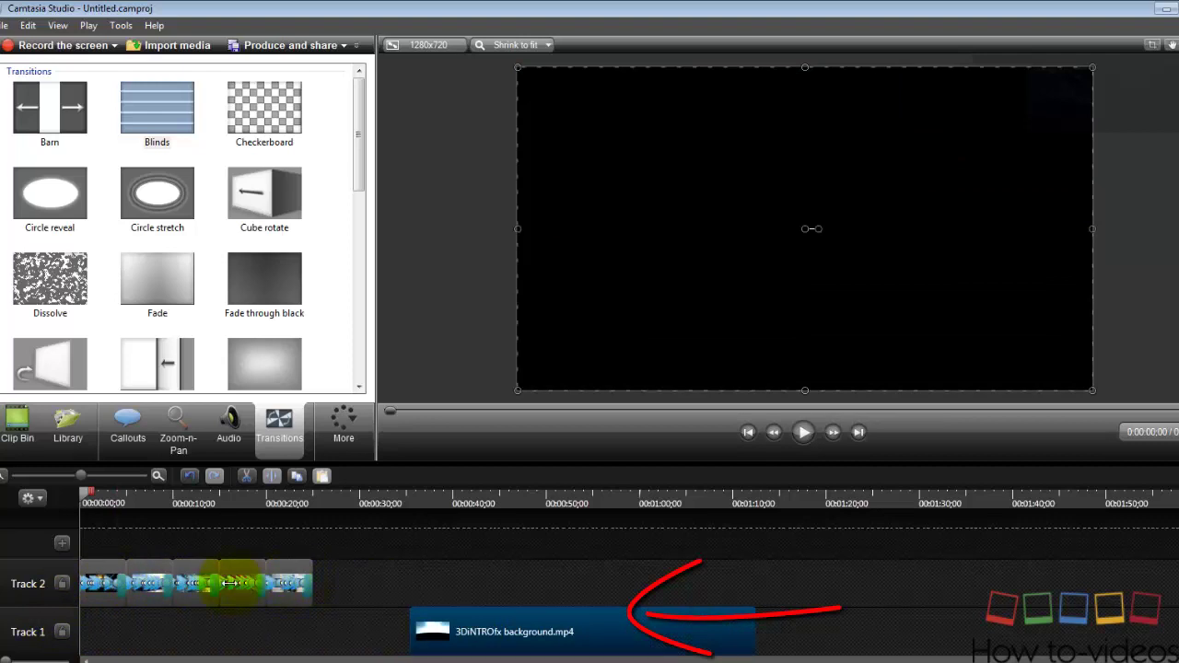
pyautogui.moveTo(440, 630); pyautogui.dragTo(79, 642)
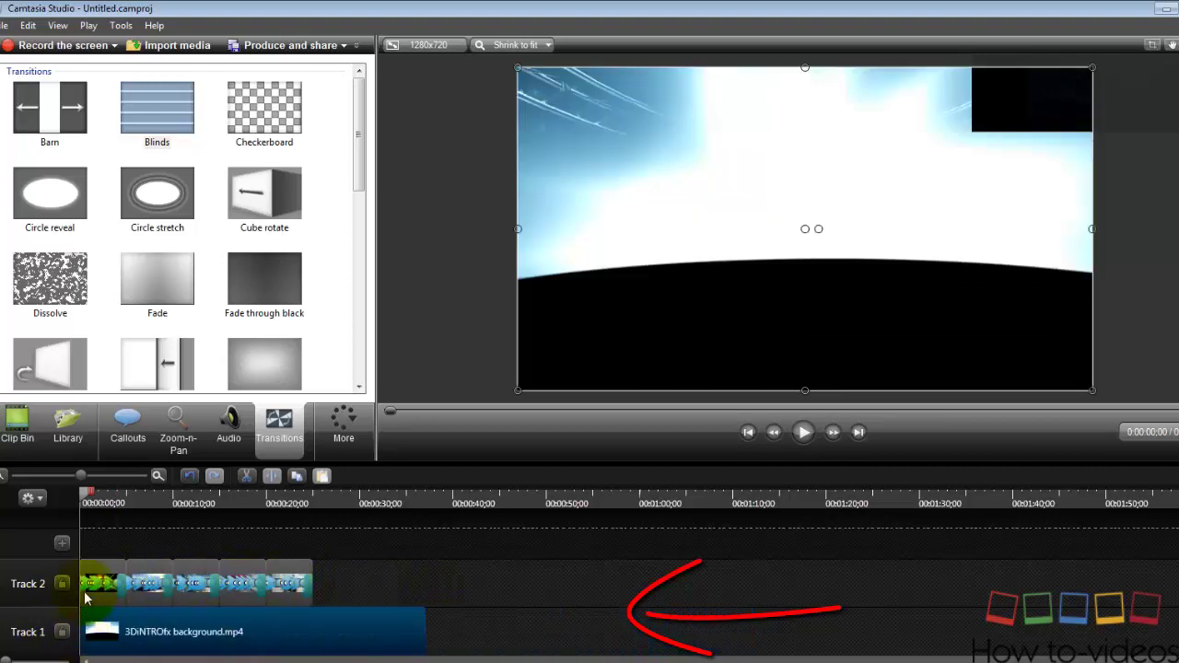
# Trim the end of the 3DiNTROfx background clip to line up with the end of the last image on Track 2
pyautogui.click(140, 475)
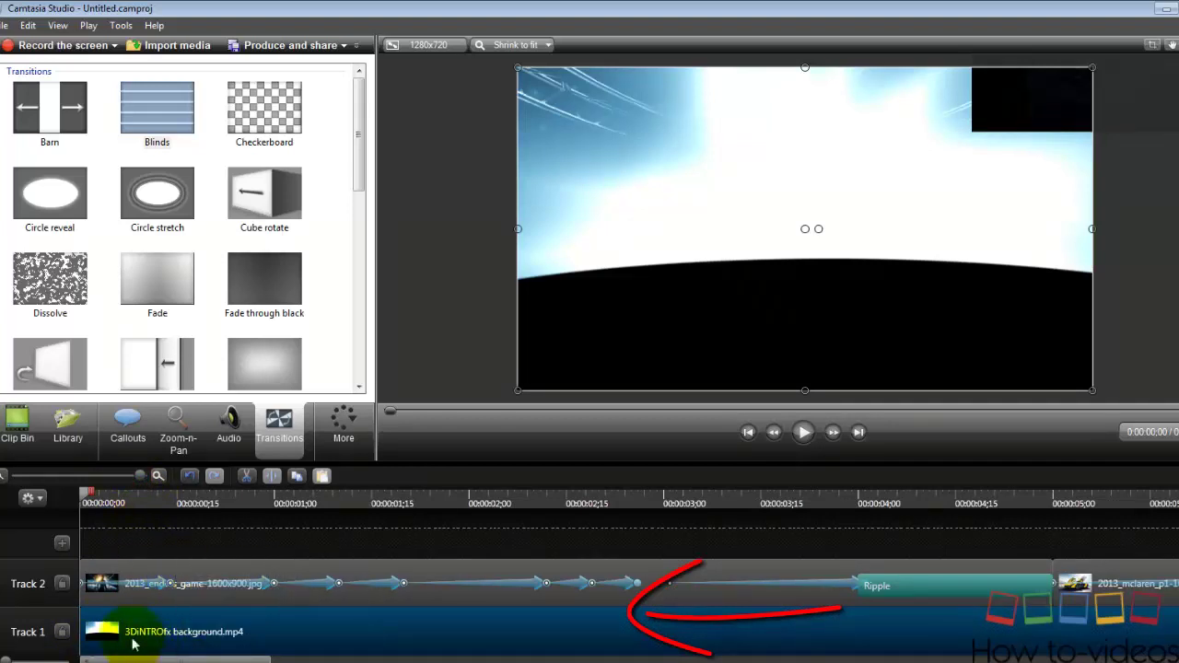
pyautogui.click(5, 660)
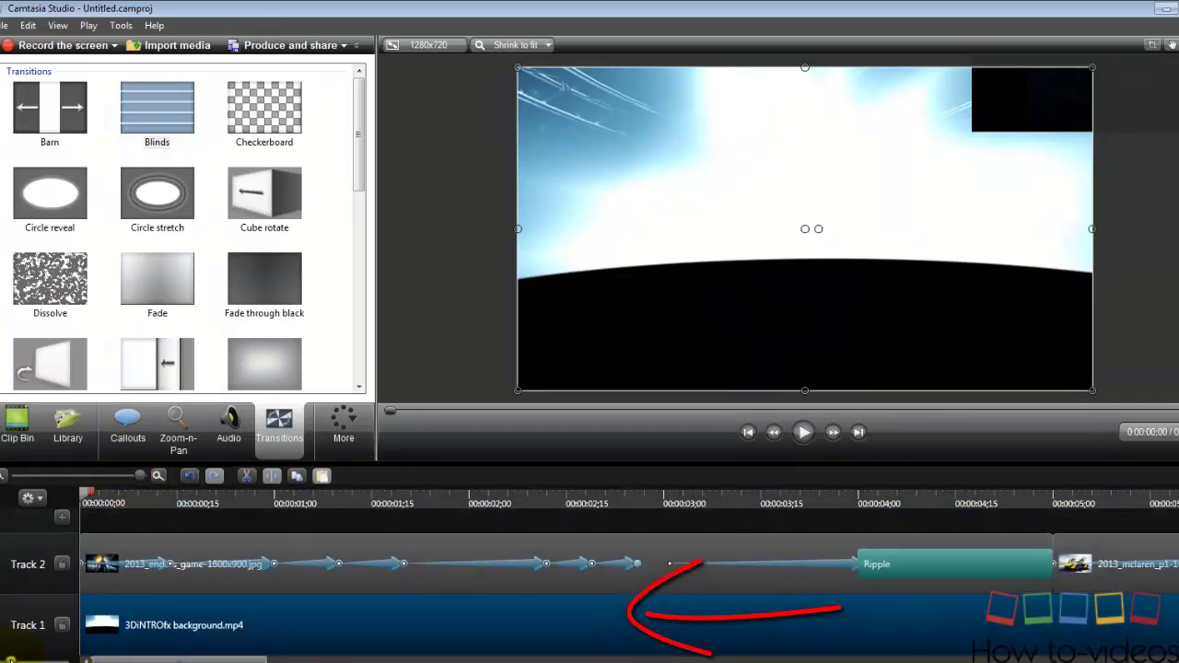
pyautogui.moveTo(140, 475); pyautogui.dragTo(86, 486)
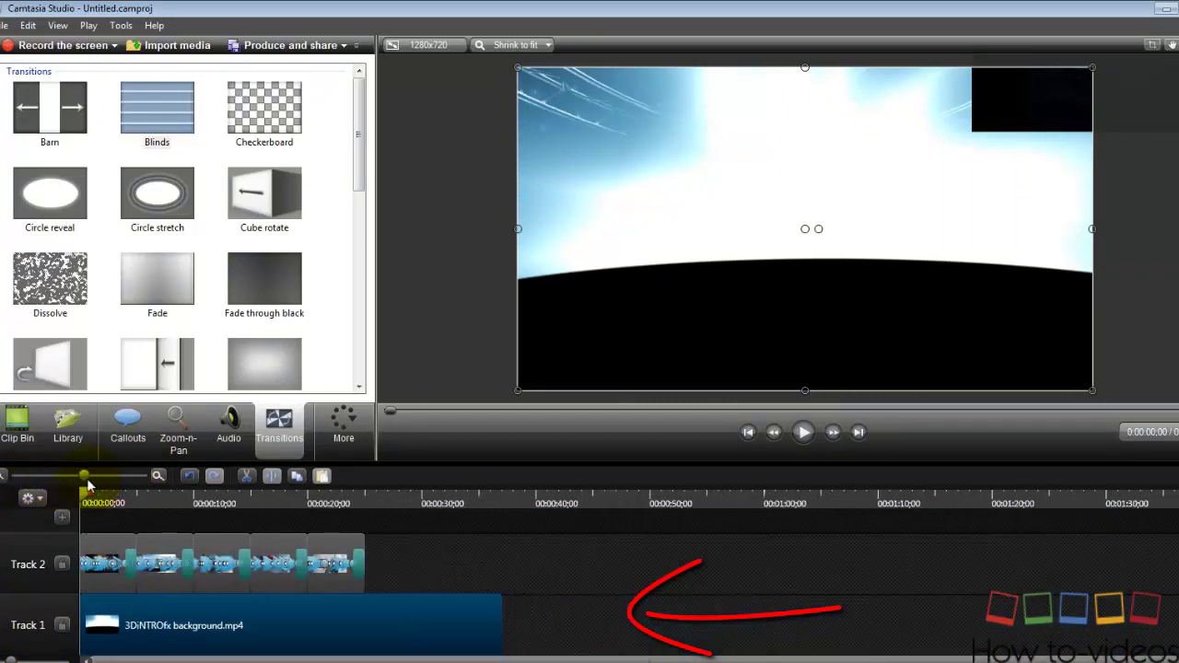
pyautogui.click(308, 626)
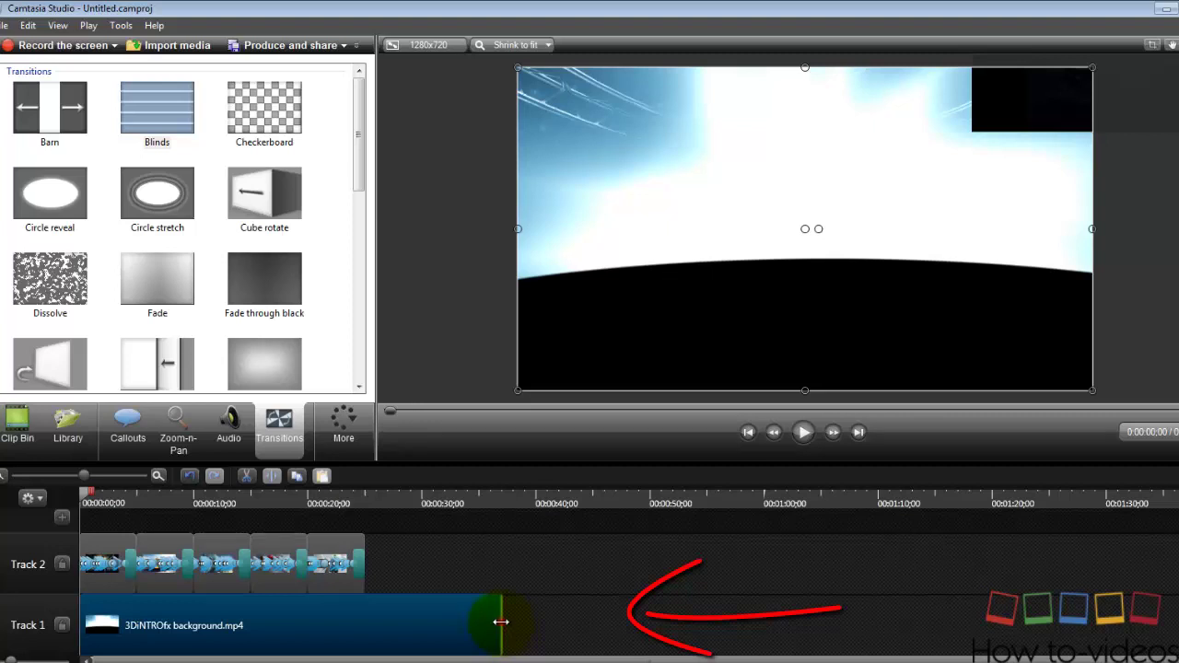
pyautogui.moveTo(447, 621); pyautogui.dragTo(365, 619)
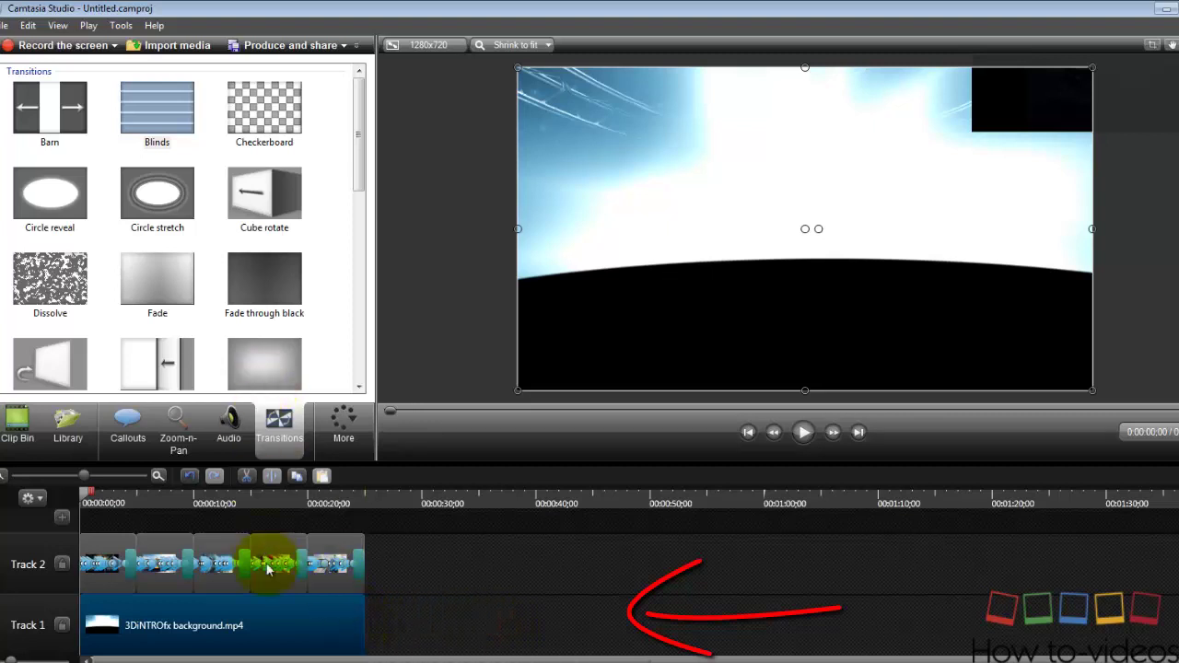
pyautogui.click(571, 610)
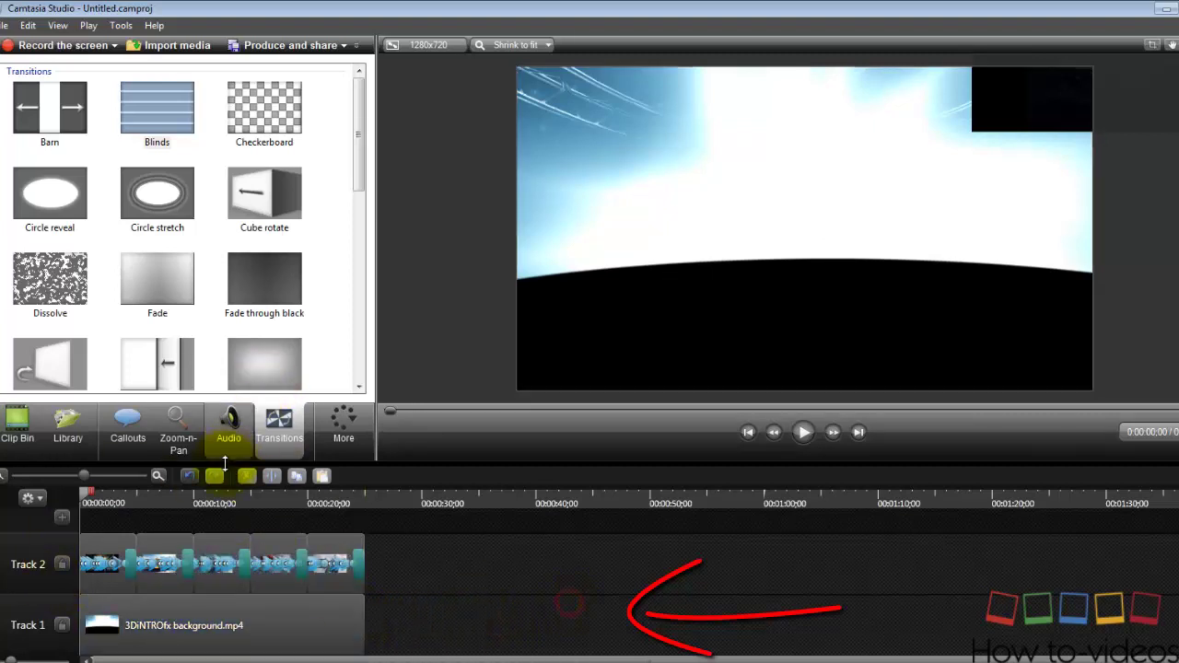
# Add a white border with thickness 4 to the first image clip, the Ender's Game wallpaper, checking it at 0:00:00;27
pyautogui.click(112, 545)
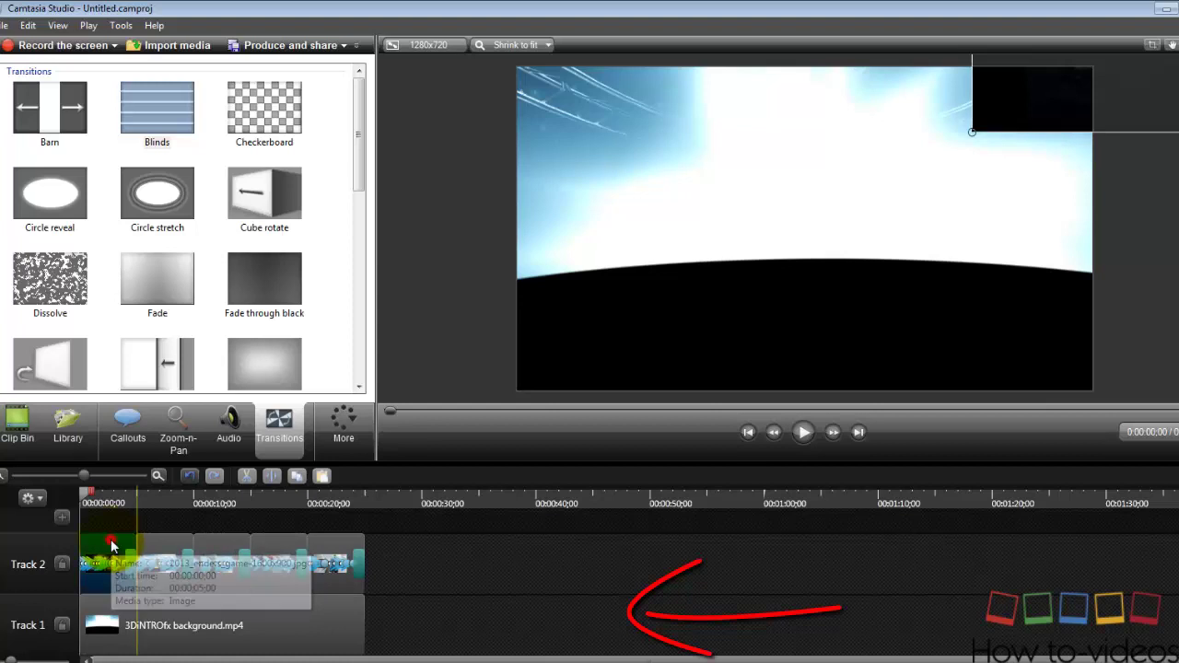
pyautogui.click(344, 441)
pyautogui.click(352, 471)
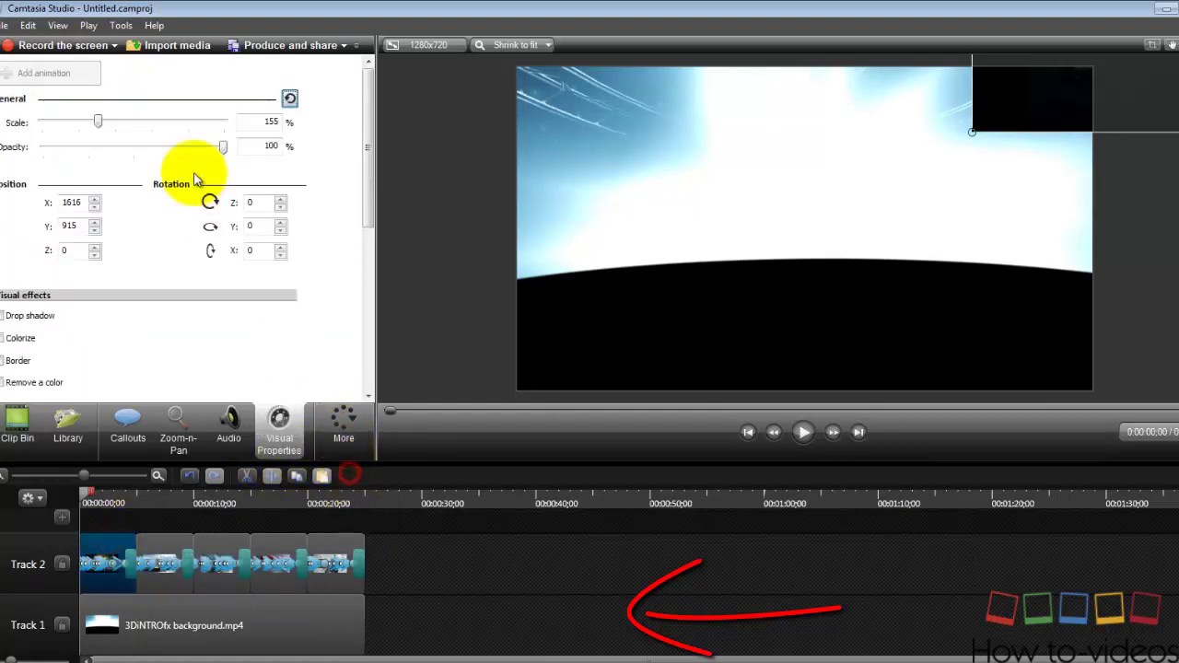
pyautogui.moveTo(84, 496); pyautogui.dragTo(90, 496)
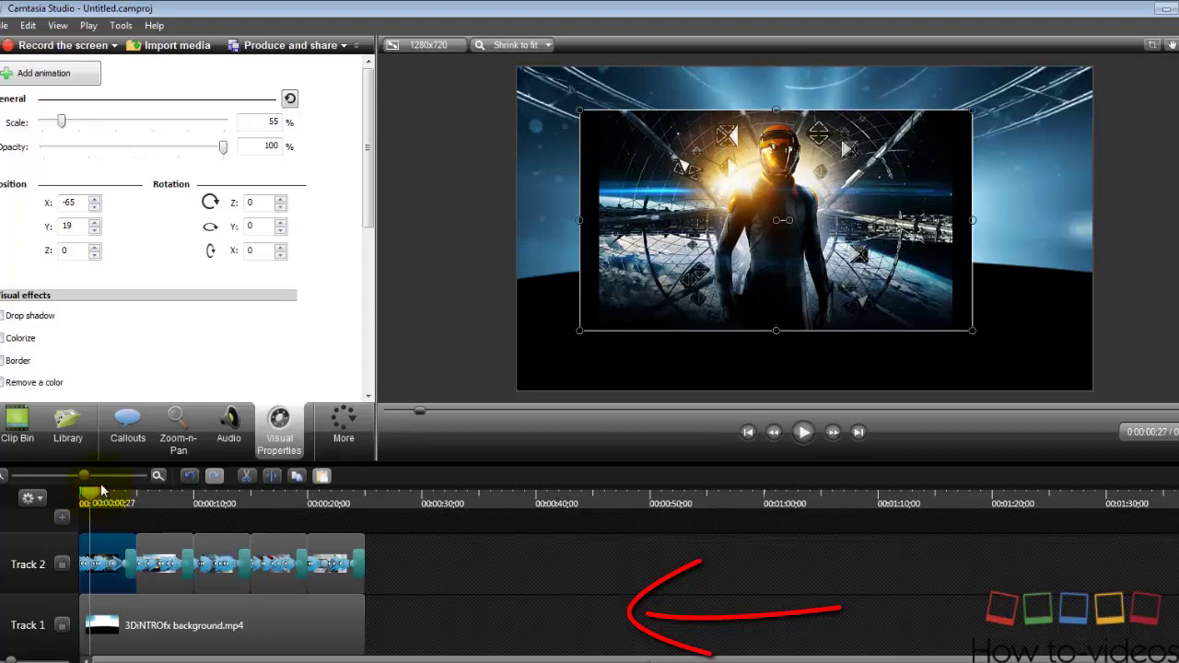
pyautogui.click(3, 361)
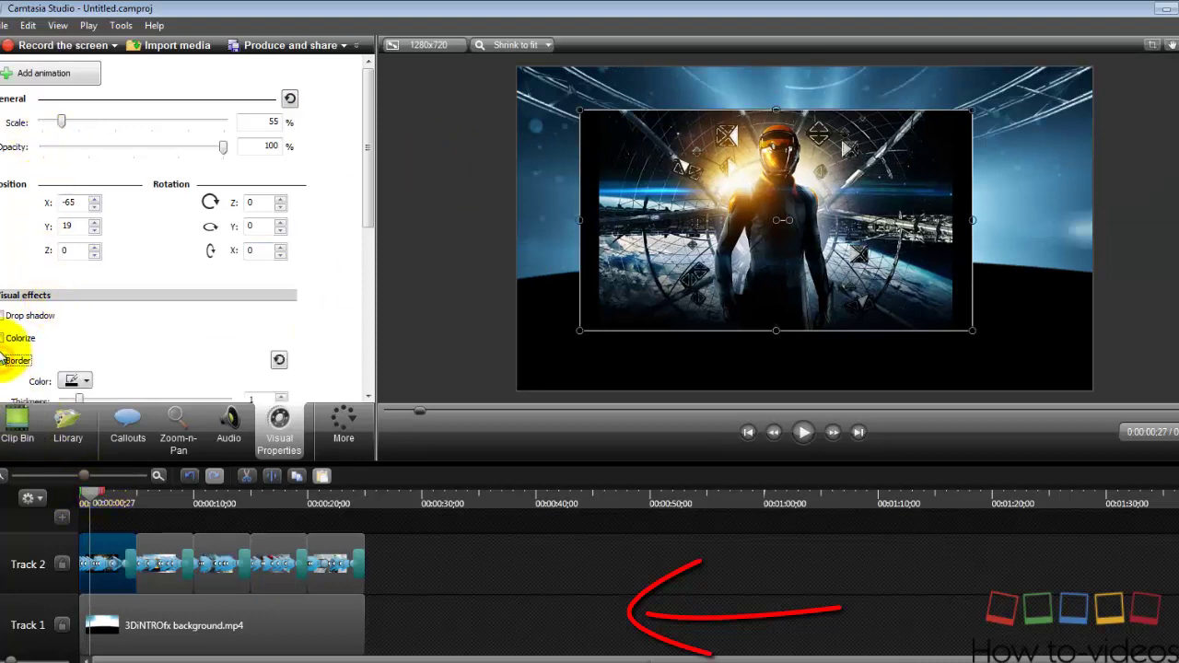
pyautogui.click(78, 383)
pyautogui.click(65, 414)
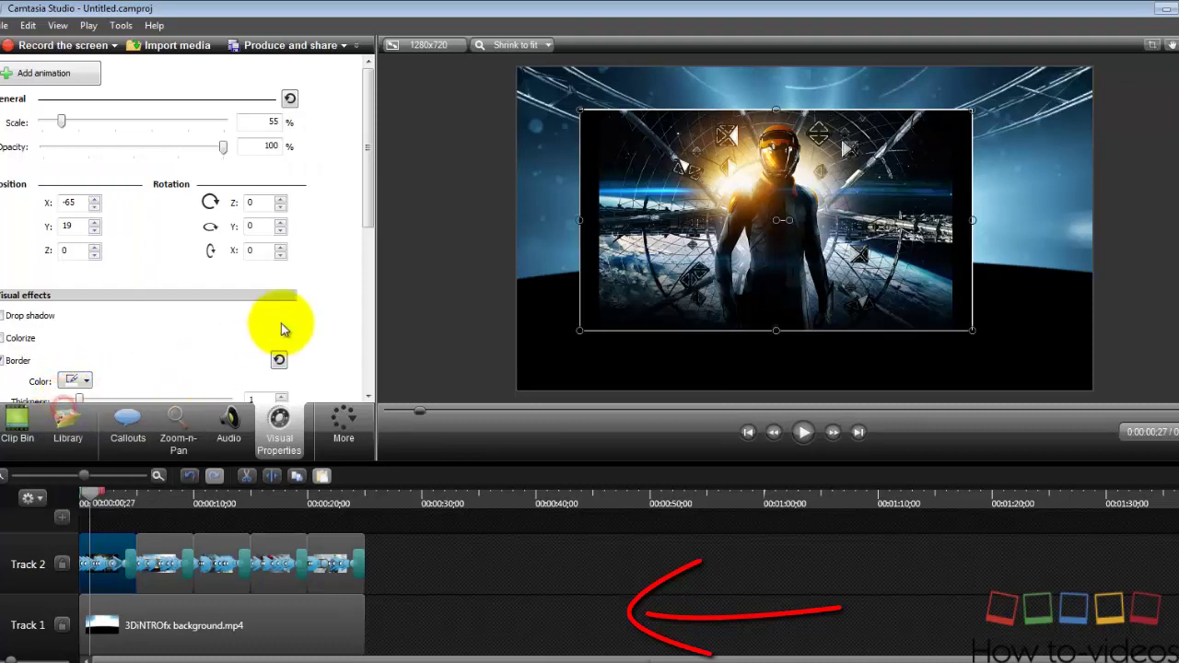
pyautogui.moveTo(366, 189); pyautogui.dragTo(210, 272)
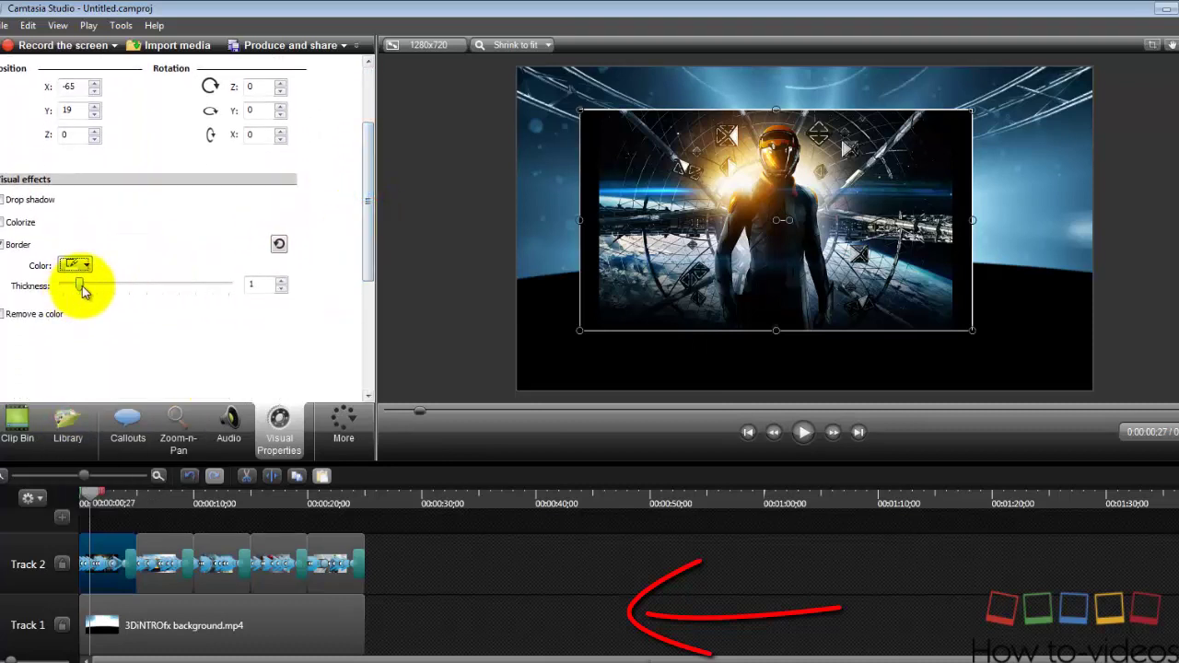
pyautogui.moveTo(99, 293); pyautogui.dragTo(122, 291)
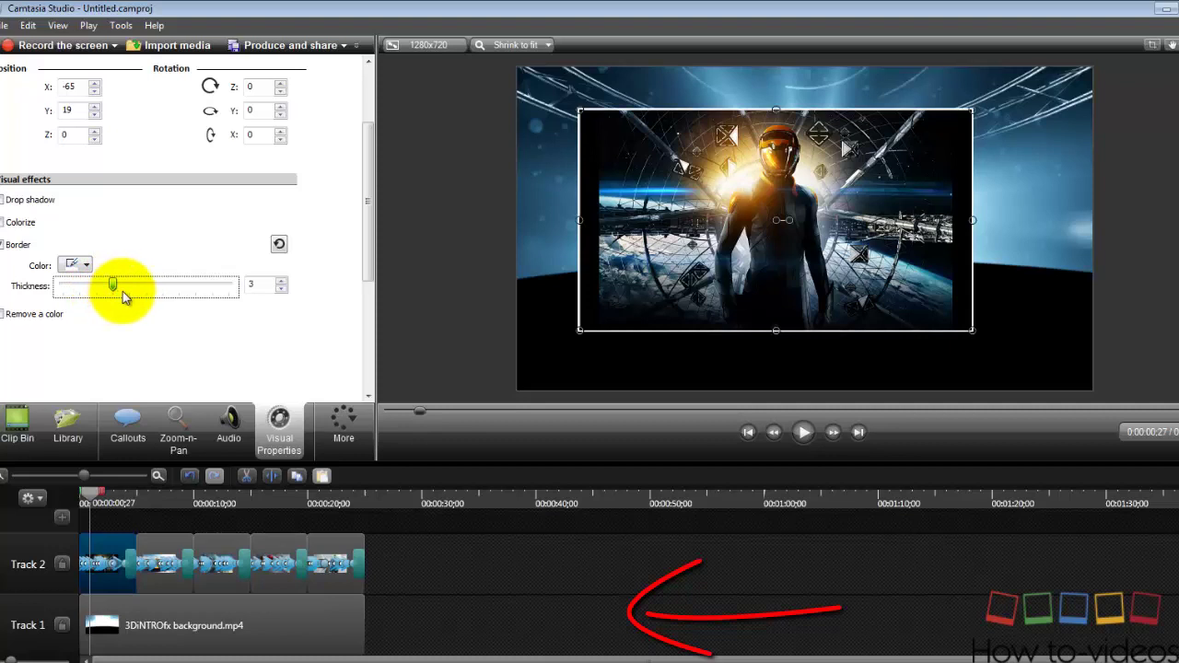
pyautogui.click(512, 582)
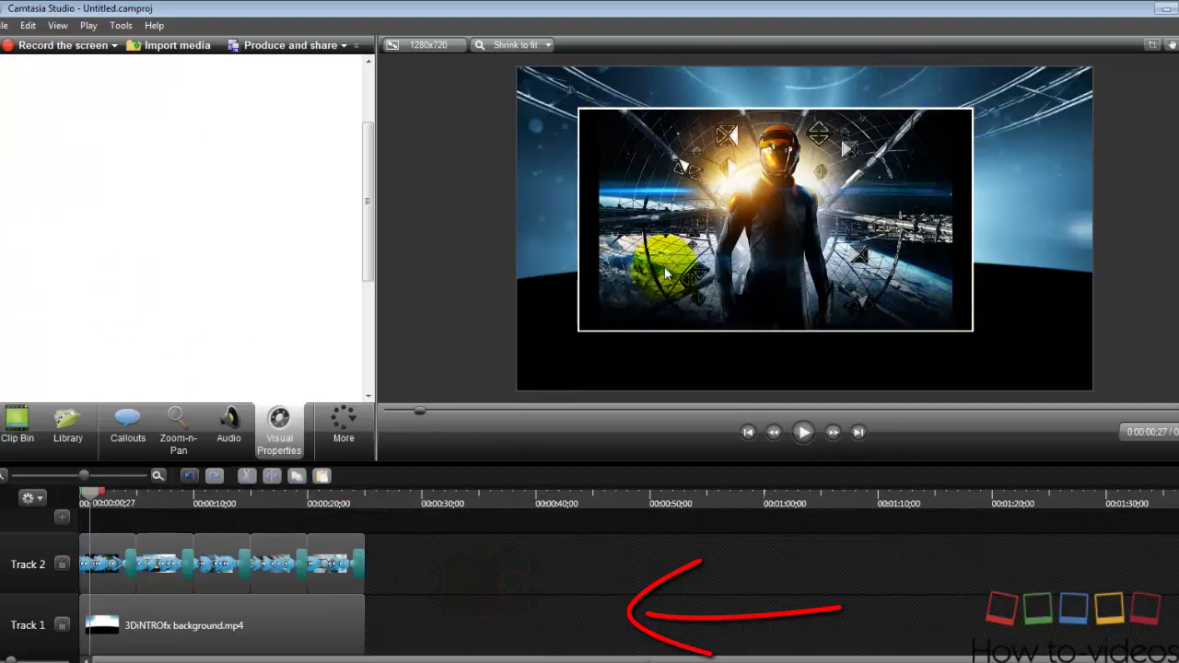
# Add a drop shadow with a distance of 55 to the Ender's Game image
pyautogui.click(104, 551)
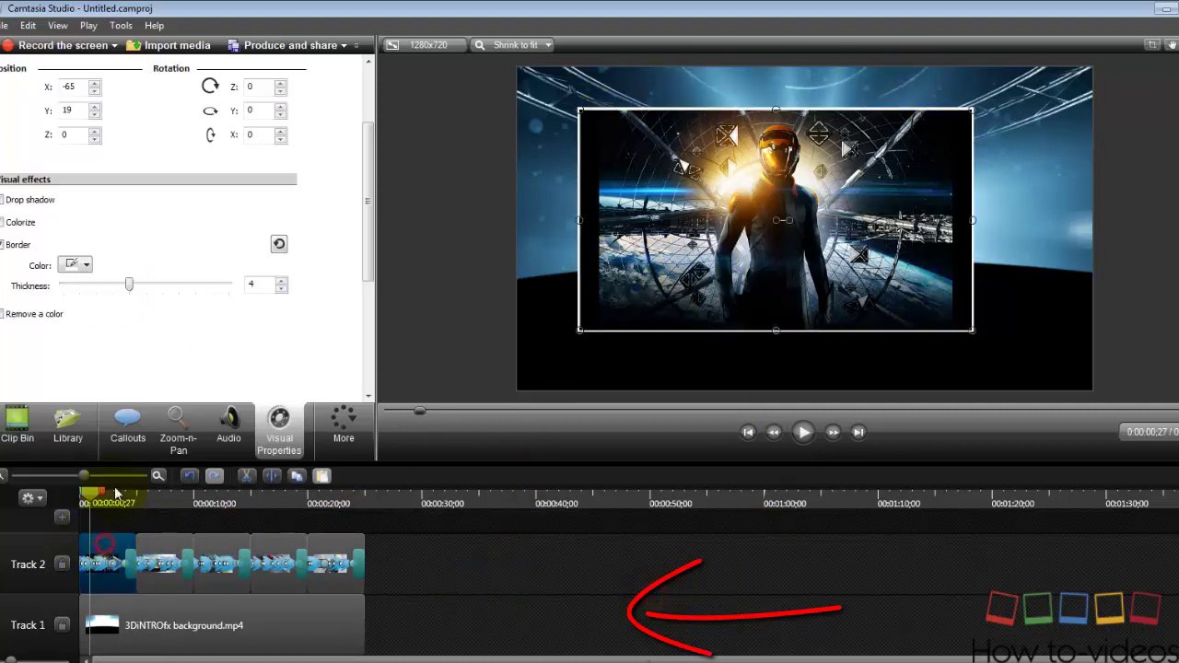
pyautogui.click(4, 200)
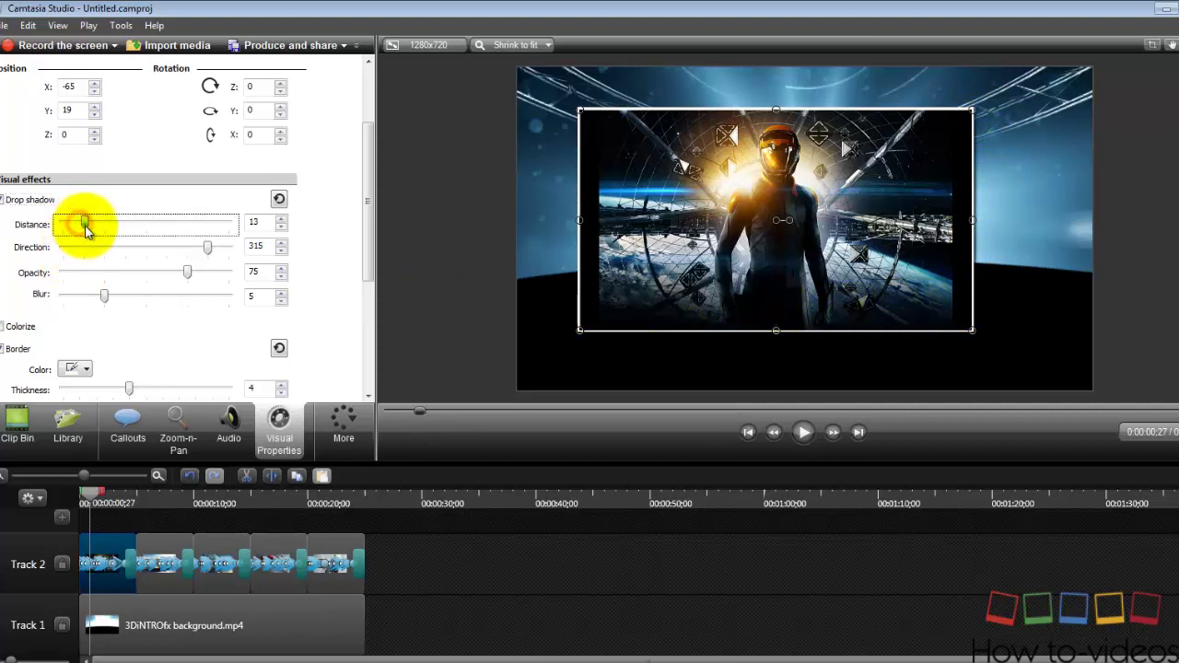
pyautogui.moveTo(86, 229); pyautogui.dragTo(117, 231)
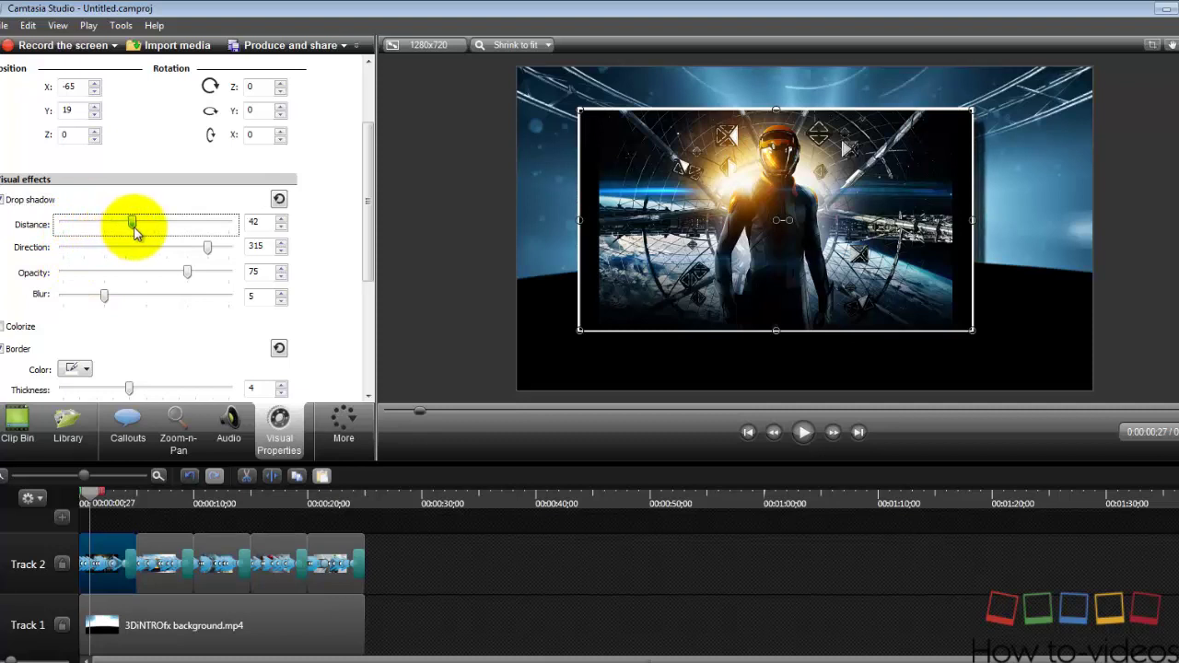
pyautogui.moveTo(160, 233); pyautogui.dragTo(157, 233)
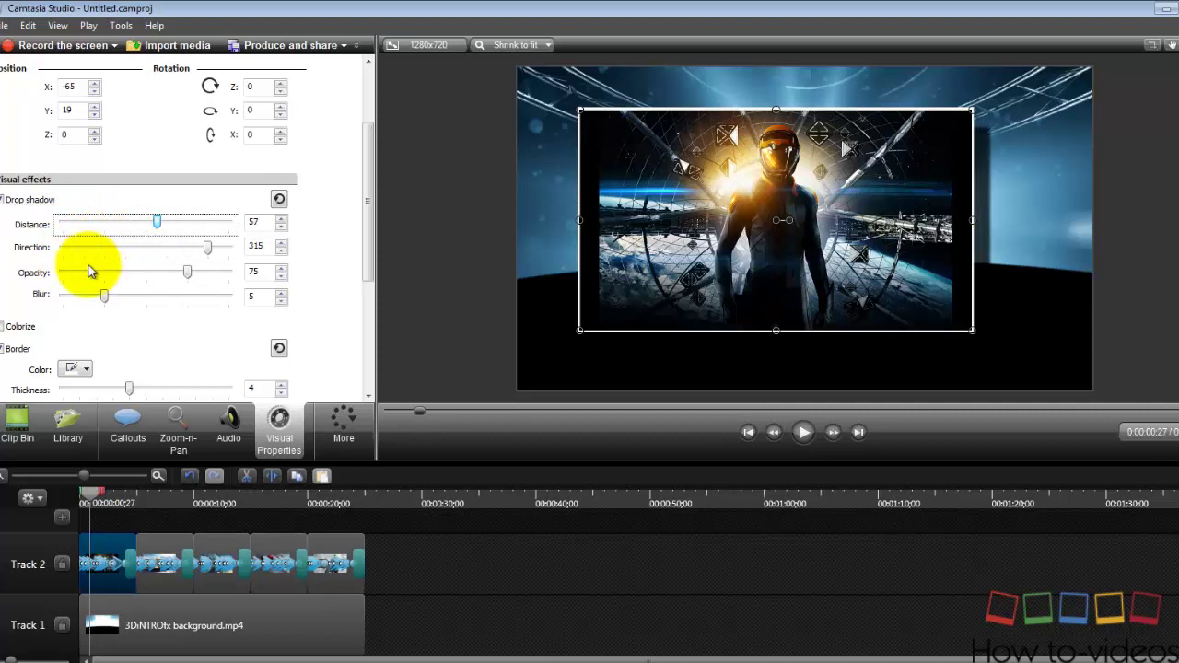
pyautogui.moveTo(368, 197); pyautogui.dragTo(367, 135)
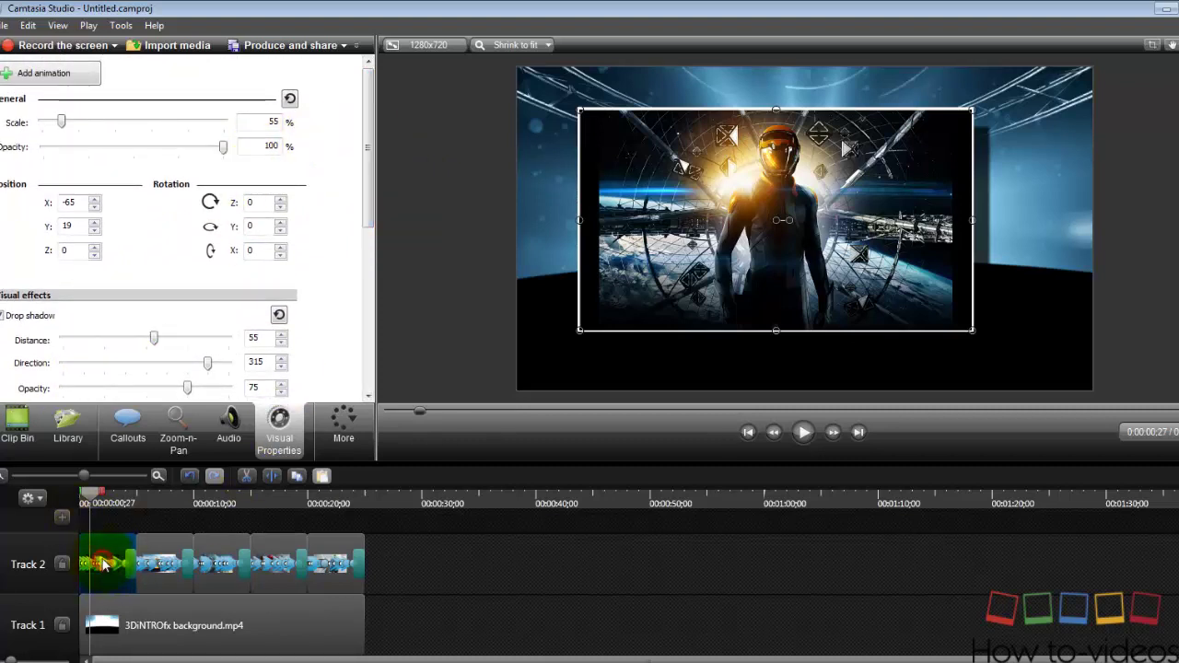
# Rotate the Ender's Game image about 6 degrees around the Z axis at 0:00:02;00 and play it from the start to check the tilt
pyautogui.moveTo(93, 491); pyautogui.dragTo(106, 492)
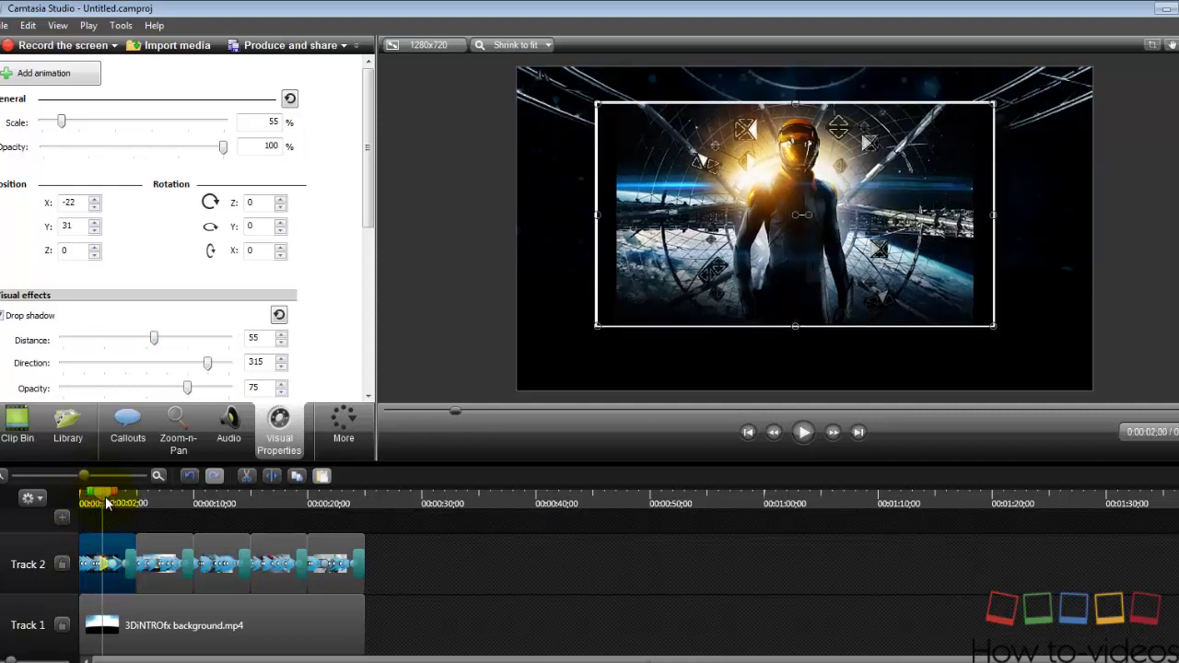
pyautogui.click(283, 199)
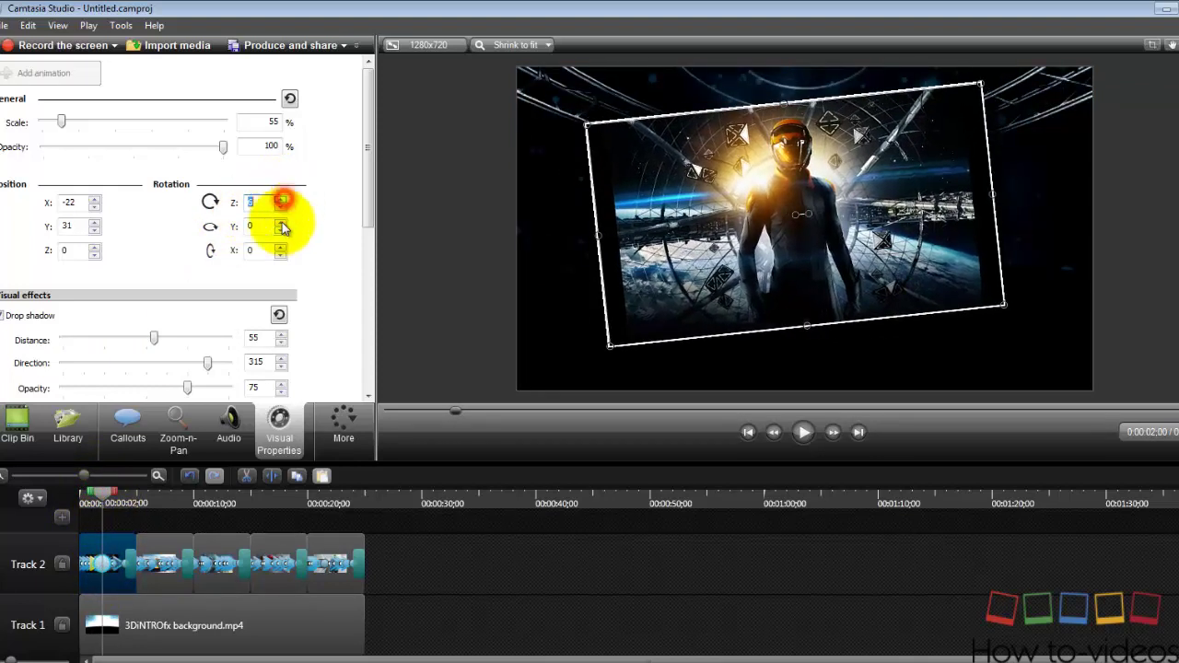
pyautogui.moveTo(101, 498); pyautogui.dragTo(79, 495)
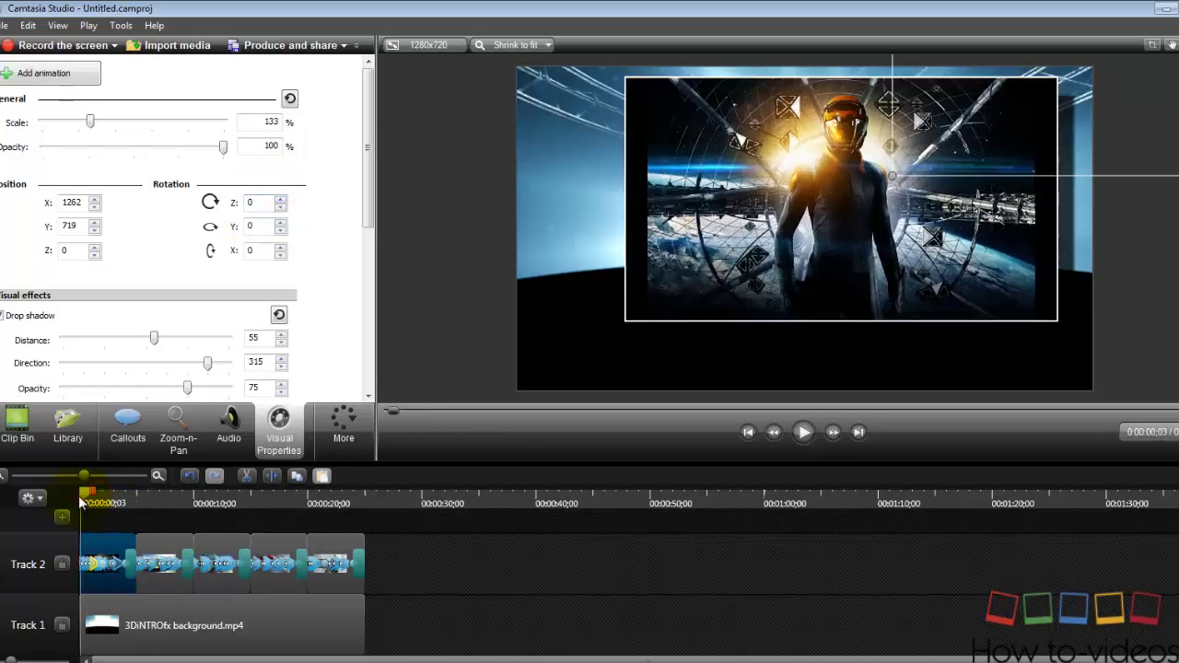
pyautogui.click(804, 433)
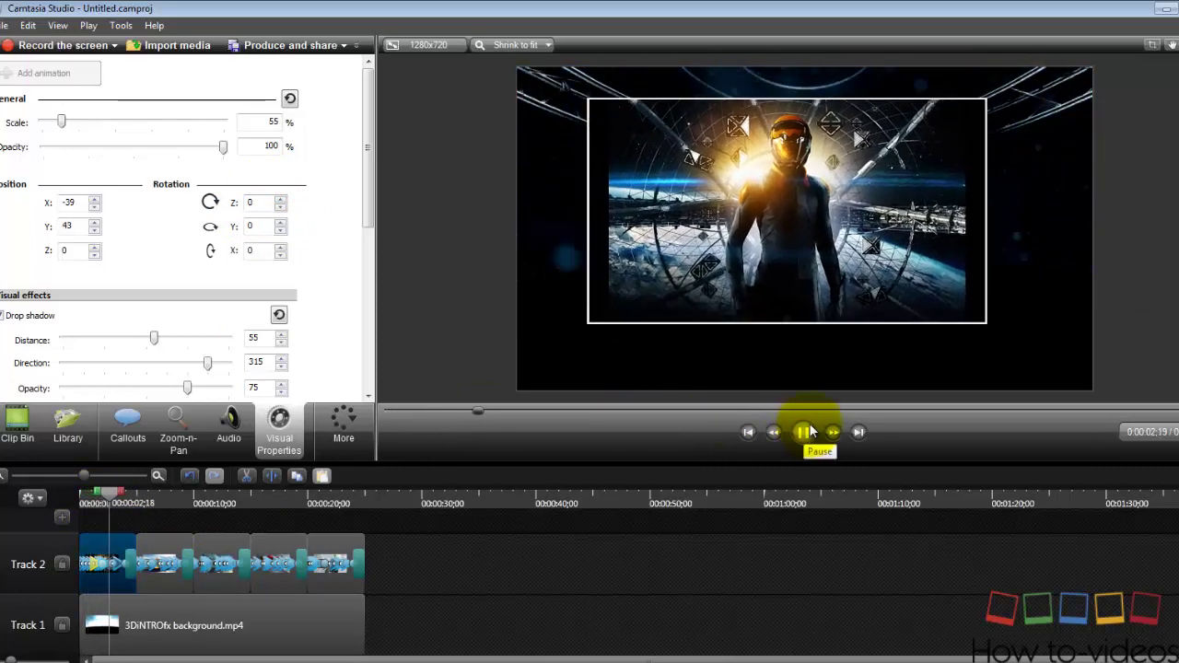
pyautogui.click(807, 432)
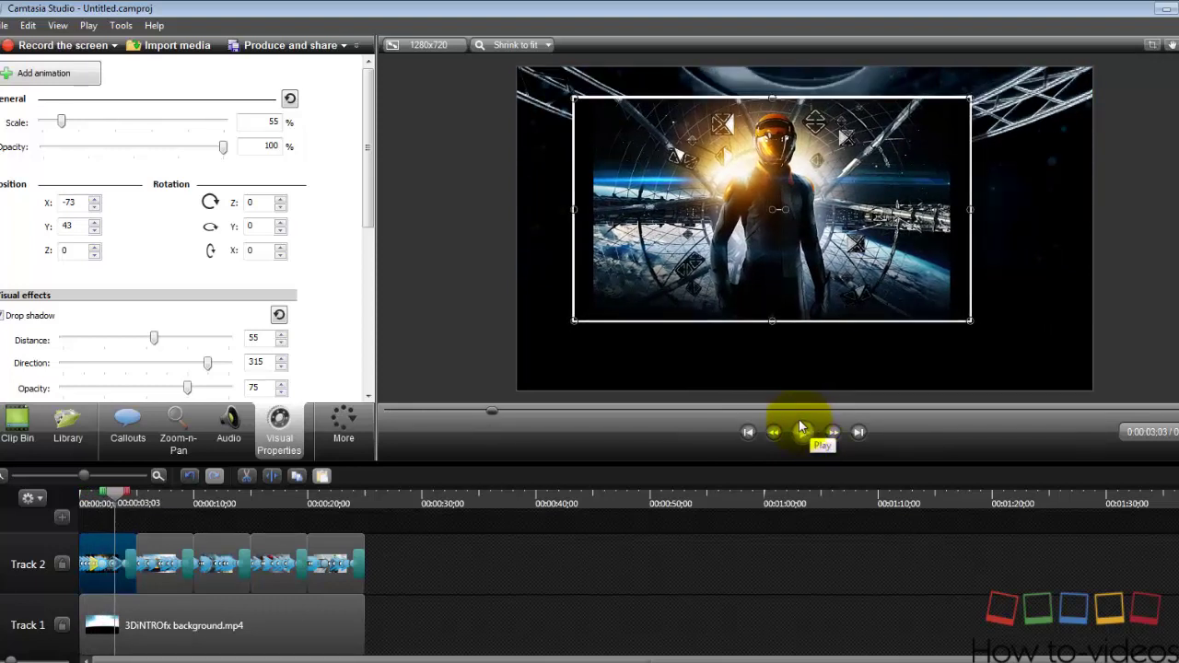
pyautogui.click(799, 427)
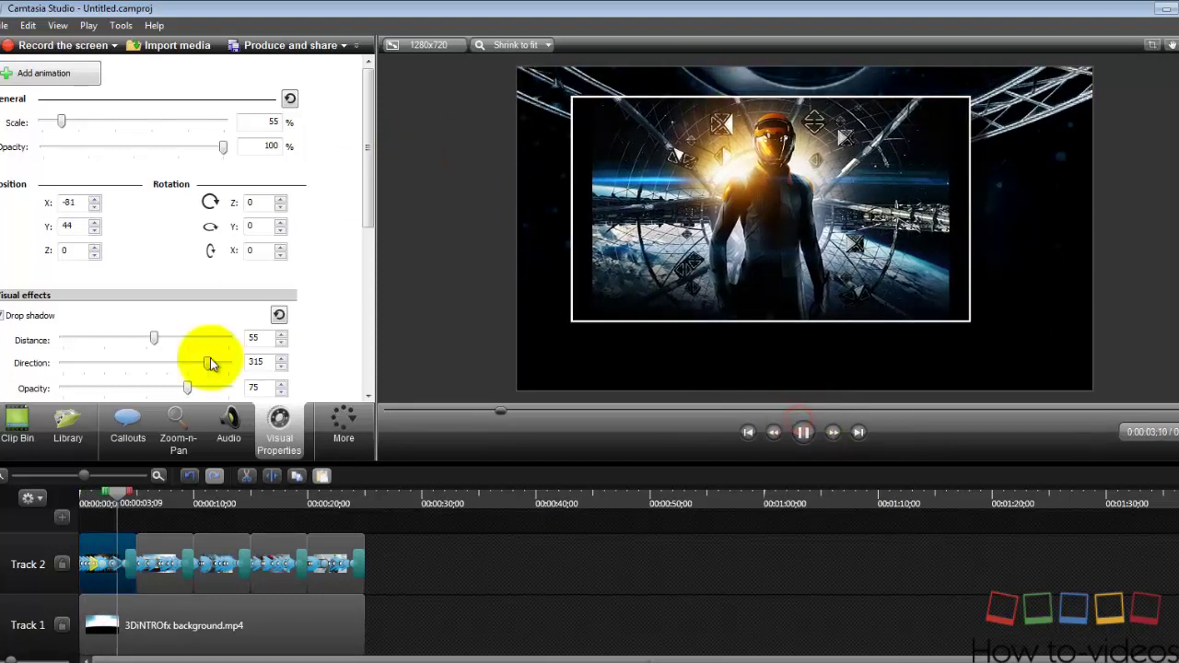
# Review the Ender's Game image at 0:00:04;00 and 0:00:01;06, examining its rotation, drop shadow and border settings
pyautogui.moveTo(116, 498)
pyautogui.mouseDown()
pyautogui.moveTo(140, 500)
pyautogui.moveTo(129, 500)
pyautogui.mouseUp()
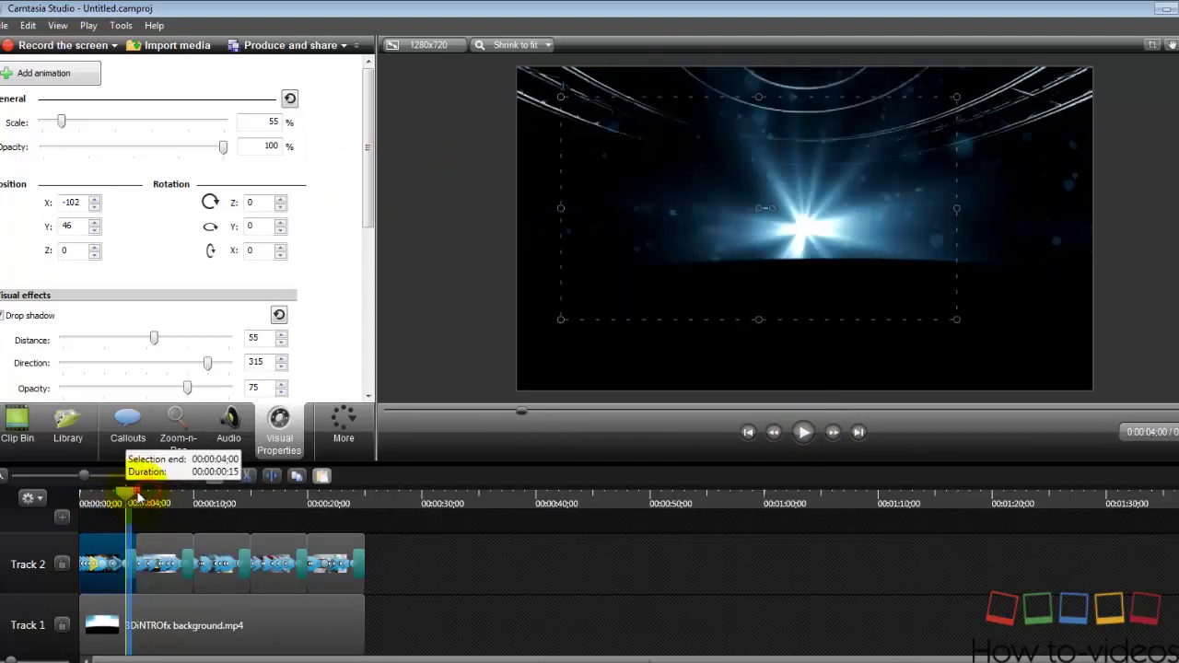
pyautogui.click(104, 553)
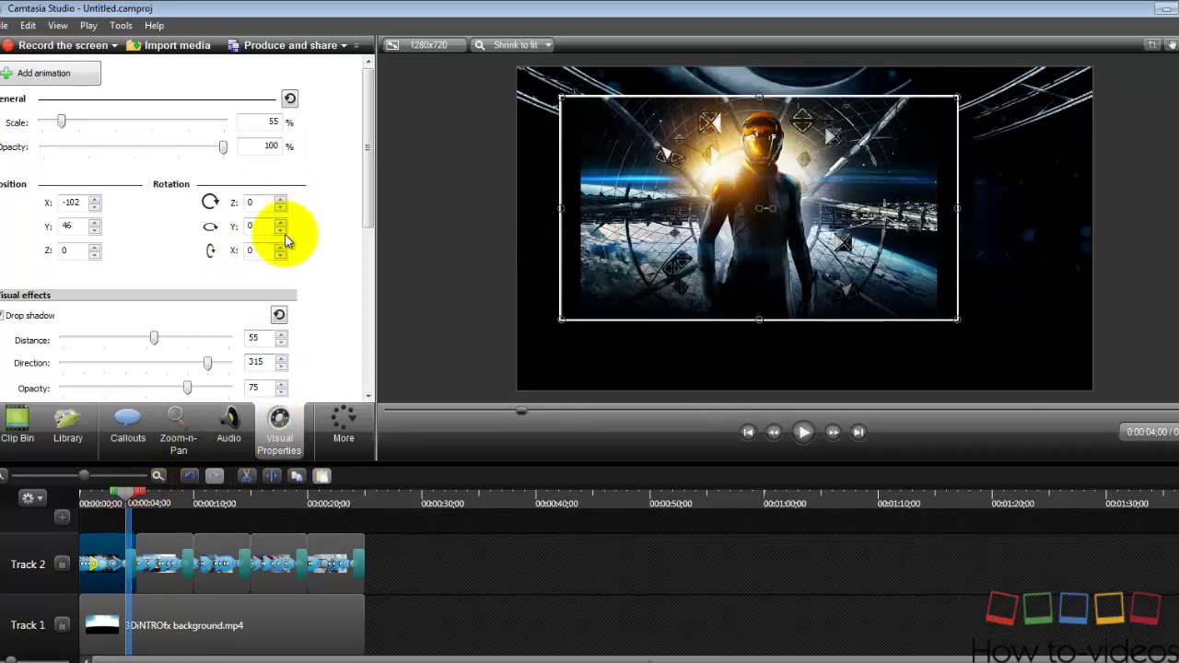
pyautogui.click(181, 514)
pyautogui.moveTo(133, 500)
pyautogui.mouseDown()
pyautogui.moveTo(120, 500)
pyautogui.moveTo(133, 498)
pyautogui.mouseUp()
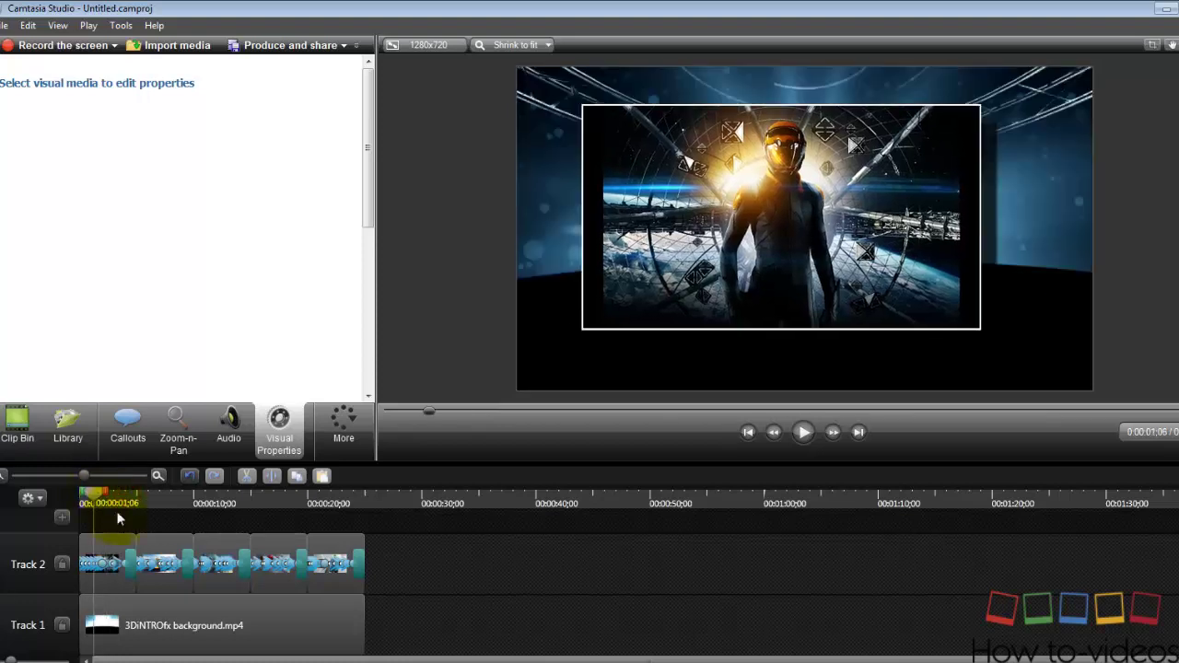
pyautogui.click(106, 552)
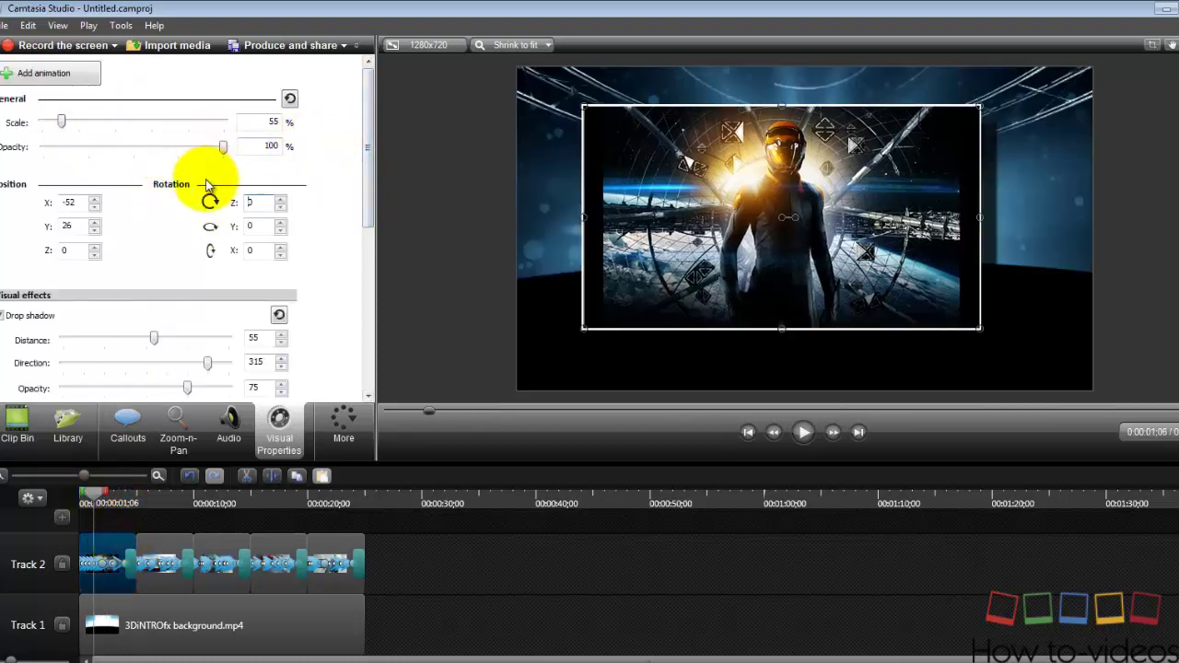
pyautogui.scroll(-5, 373, 228)
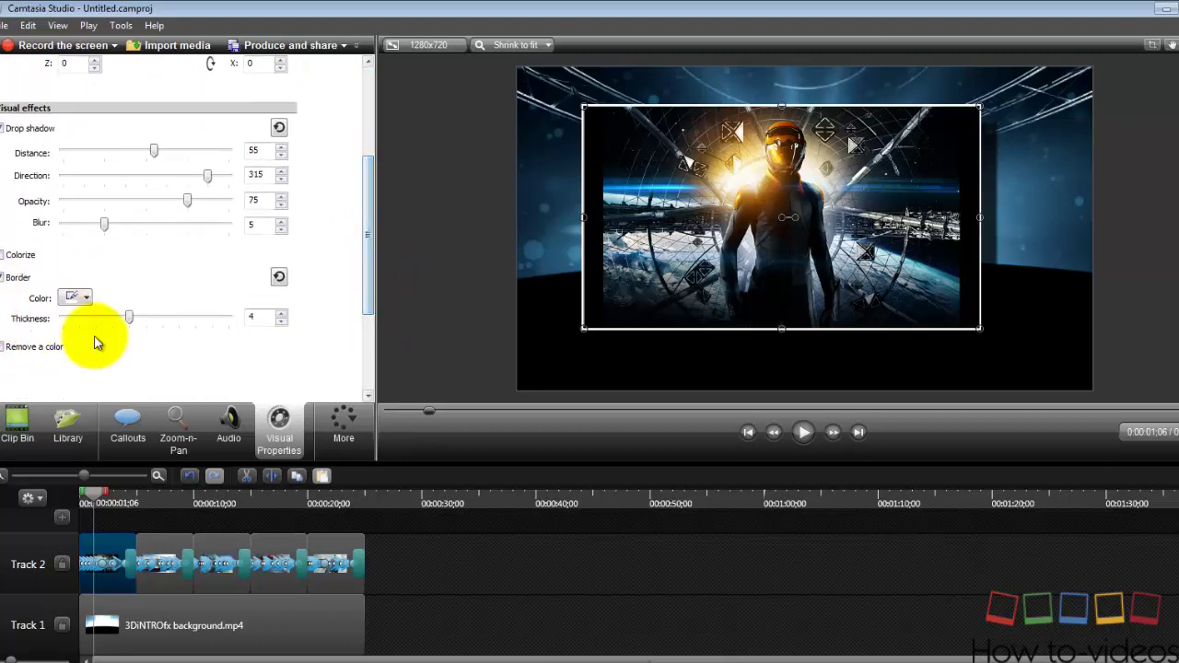
# Give the yellow car image a black border with thickness 6 and a drop shadow with distance 75, checking it at 0:00:07;04
pyautogui.moveTo(103, 502); pyautogui.dragTo(150, 507)
pyautogui.click(162, 548)
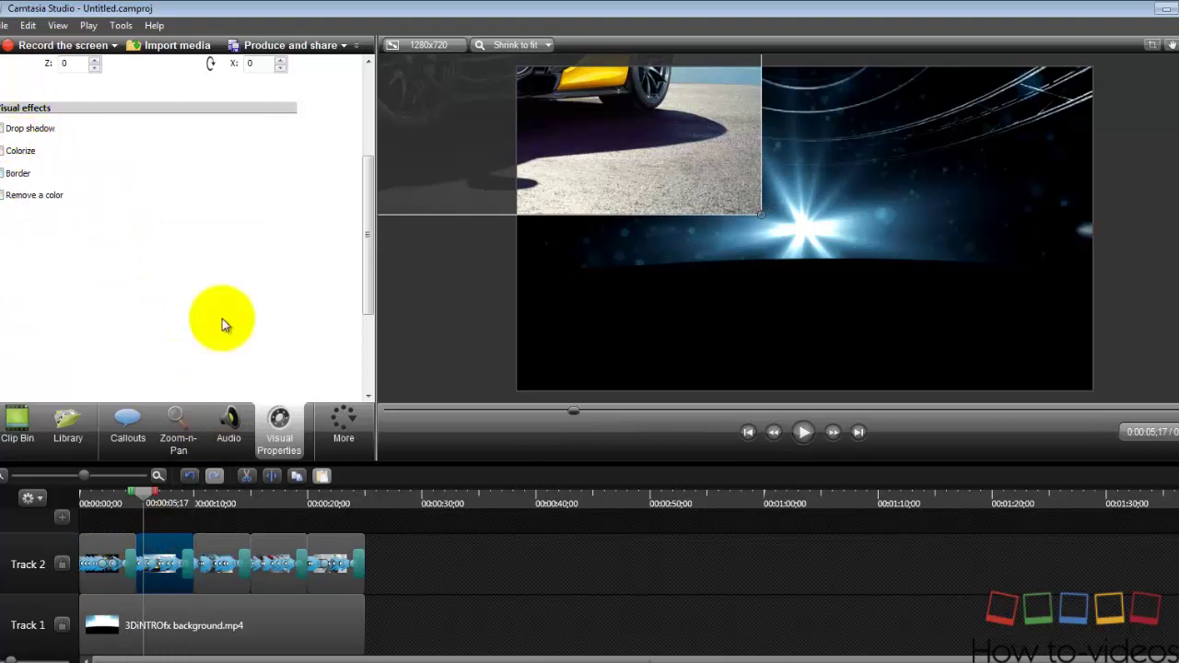
pyautogui.moveTo(148, 502); pyautogui.dragTo(164, 502)
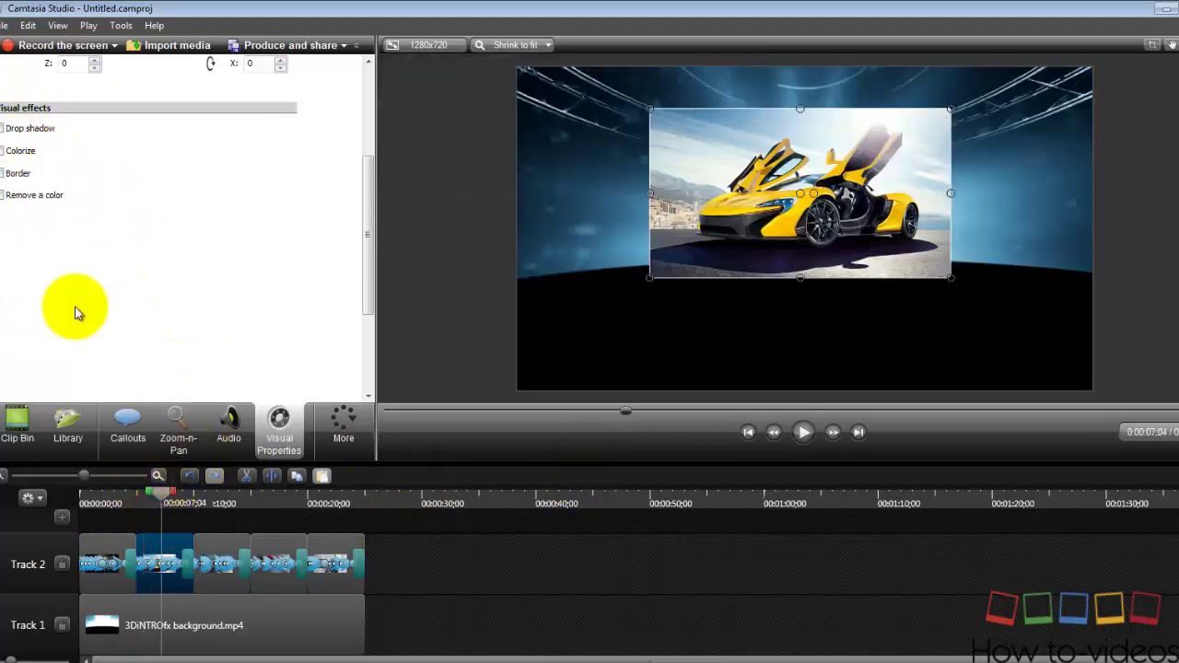
pyautogui.click(3, 173)
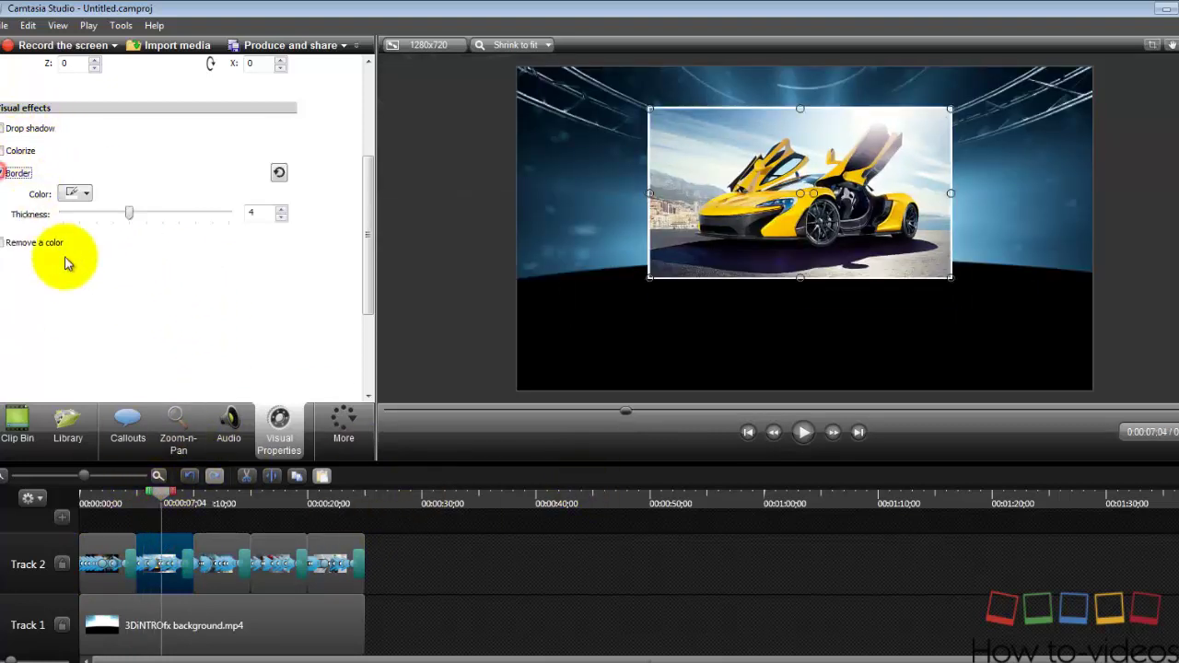
pyautogui.click(78, 194)
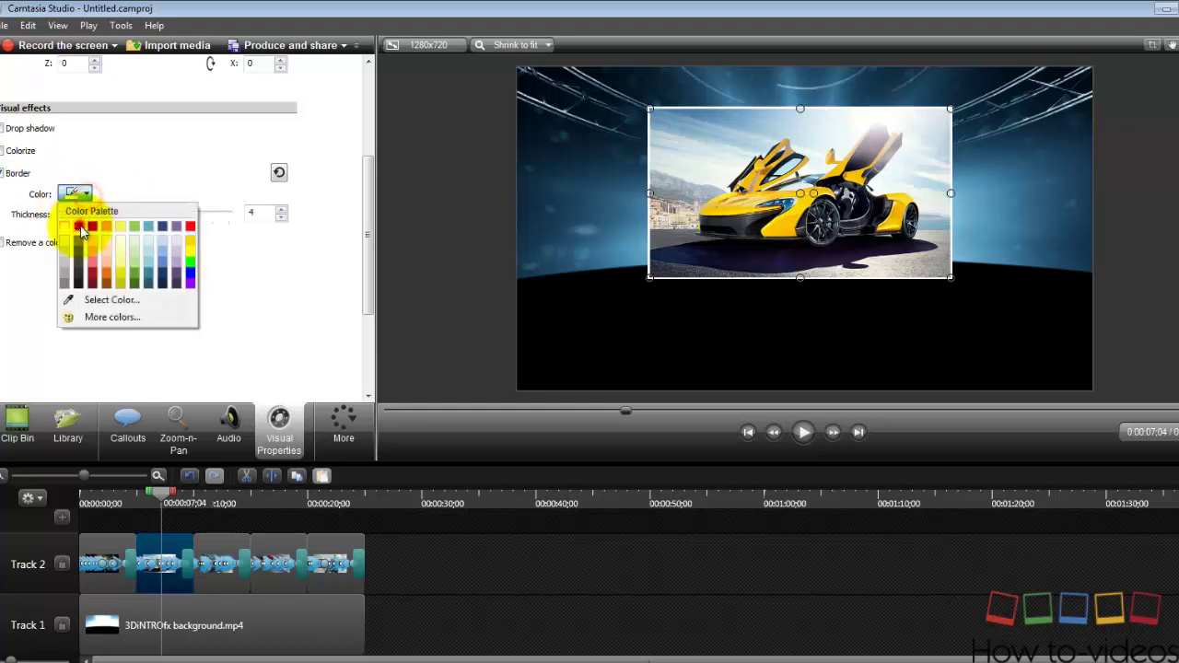
pyautogui.click(80, 226)
pyautogui.moveTo(130, 216); pyautogui.dragTo(161, 222)
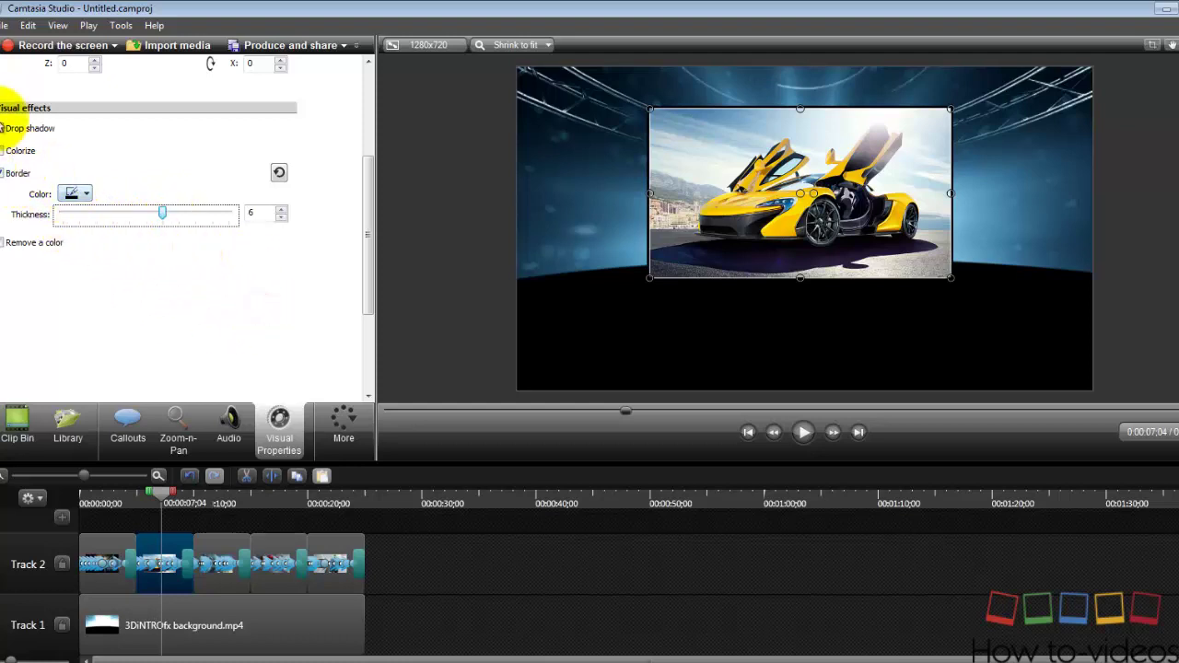
pyautogui.click(3, 129)
pyautogui.moveTo(154, 152); pyautogui.dragTo(196, 161)
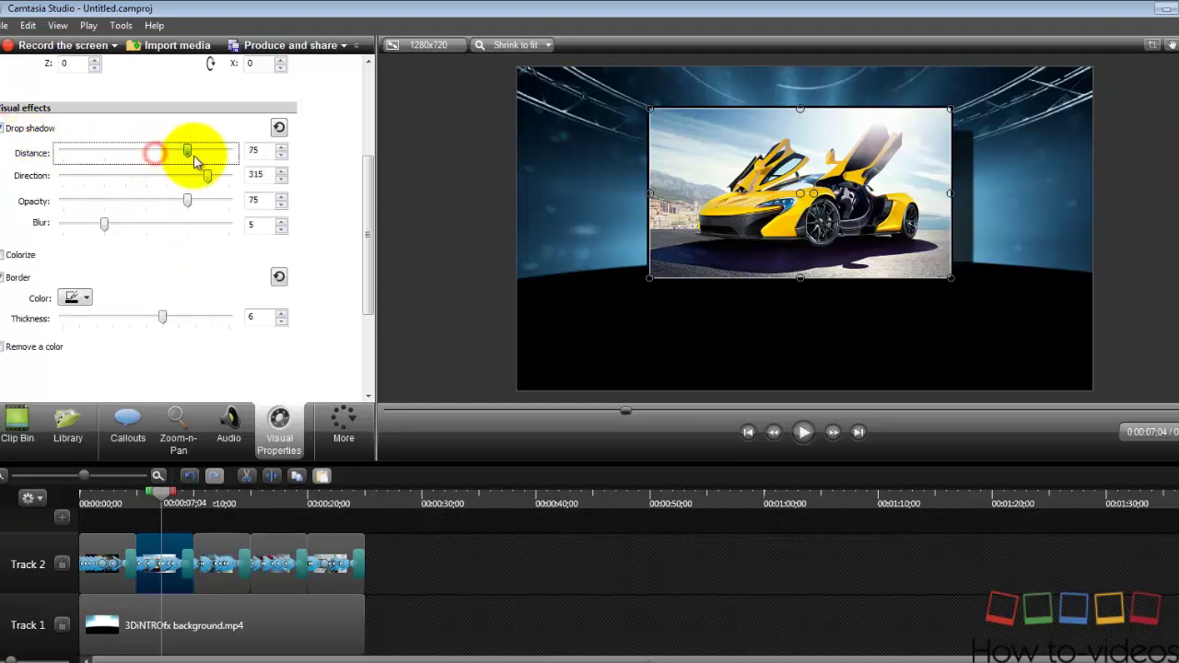
# Give the third image, the Thor group wallpaper, a white border with thickness 4 and a drop shadow with distance 95, checking it at 0:00:11;16
pyautogui.click(224, 545)
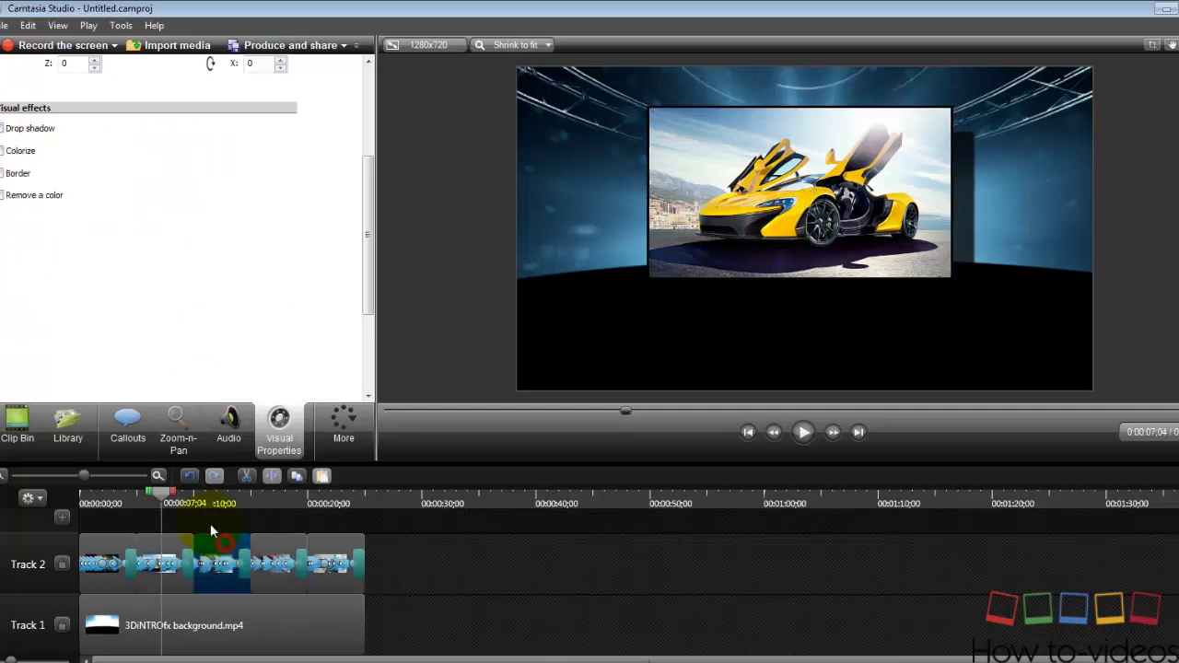
pyautogui.click(157, 477)
pyautogui.moveTo(265, 496); pyautogui.dragTo(371, 497)
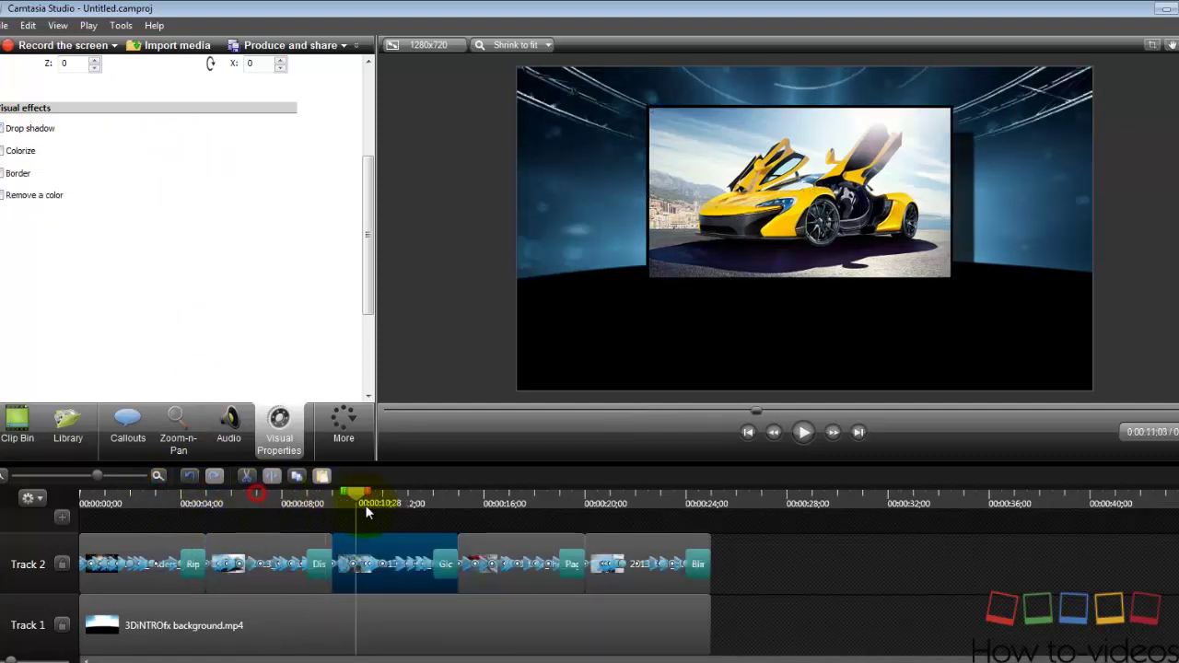
pyautogui.click(5, 174)
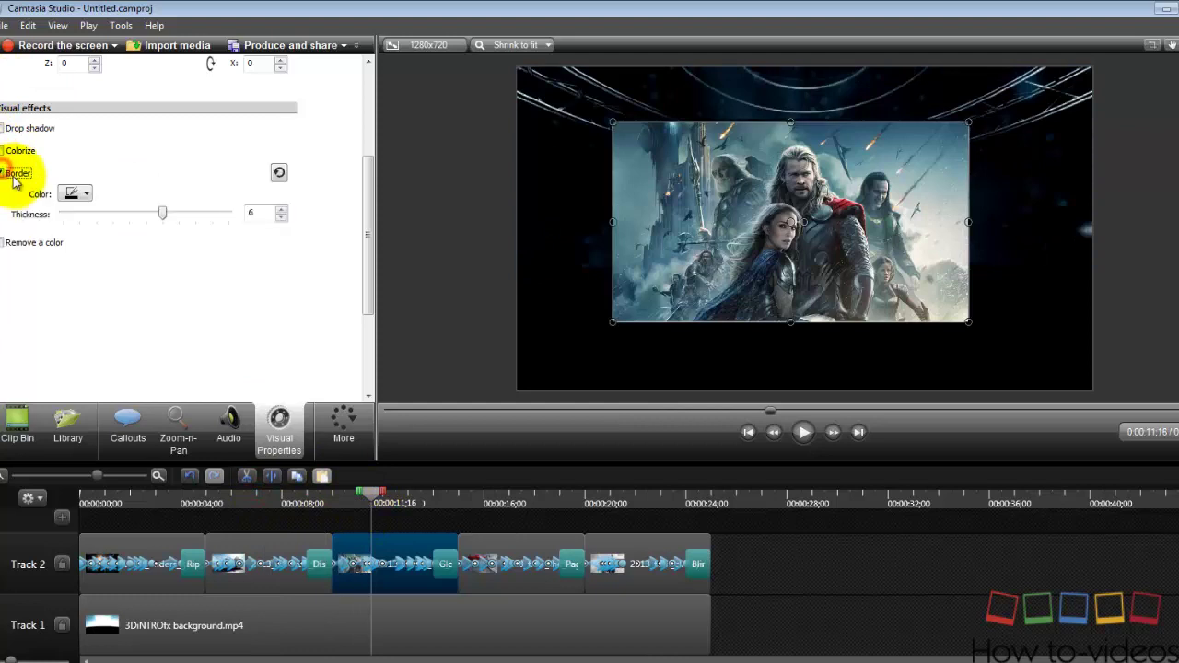
pyautogui.click(79, 195)
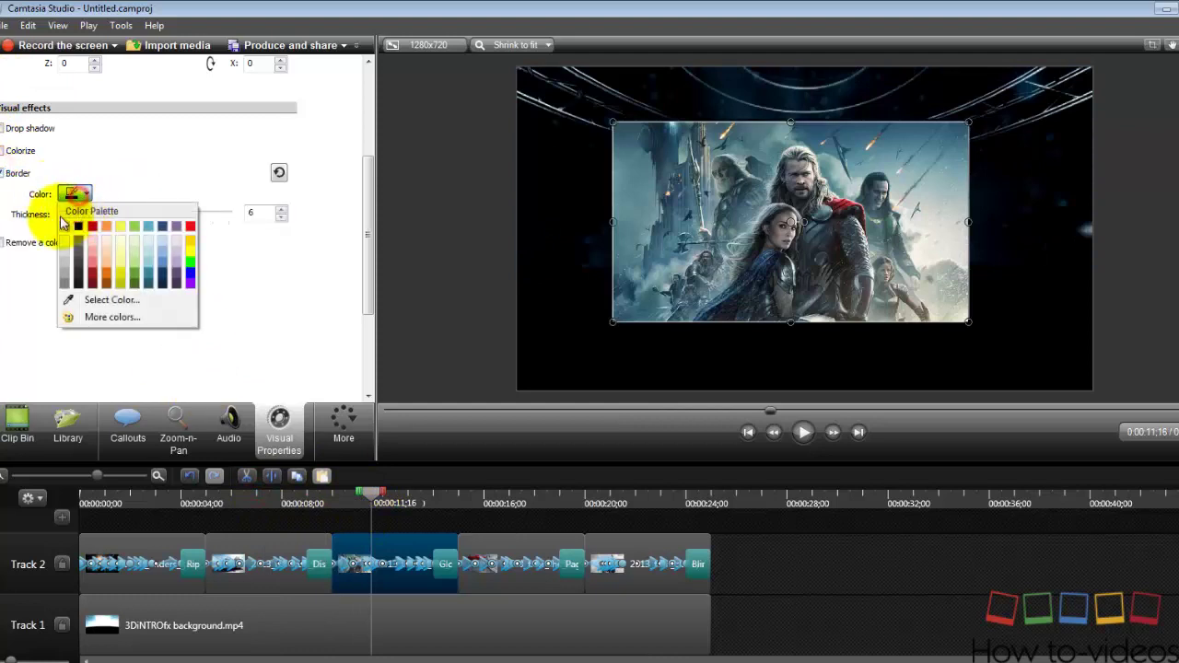
pyautogui.click(71, 226)
pyautogui.moveTo(162, 214); pyautogui.dragTo(133, 221)
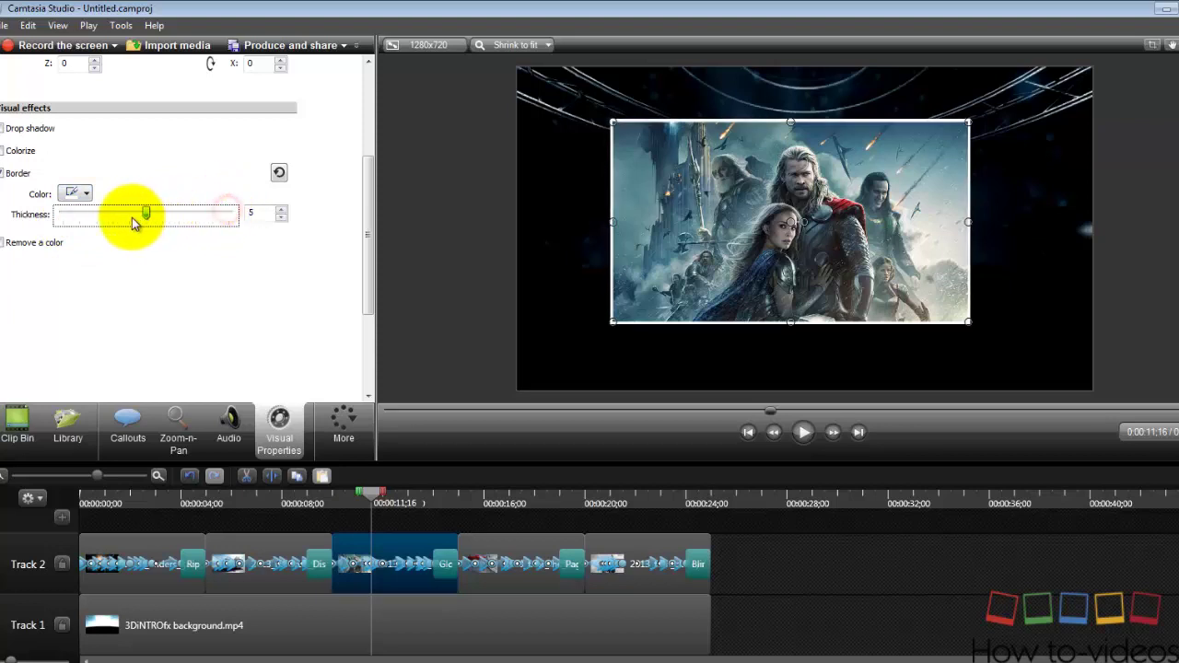
pyautogui.click(8, 128)
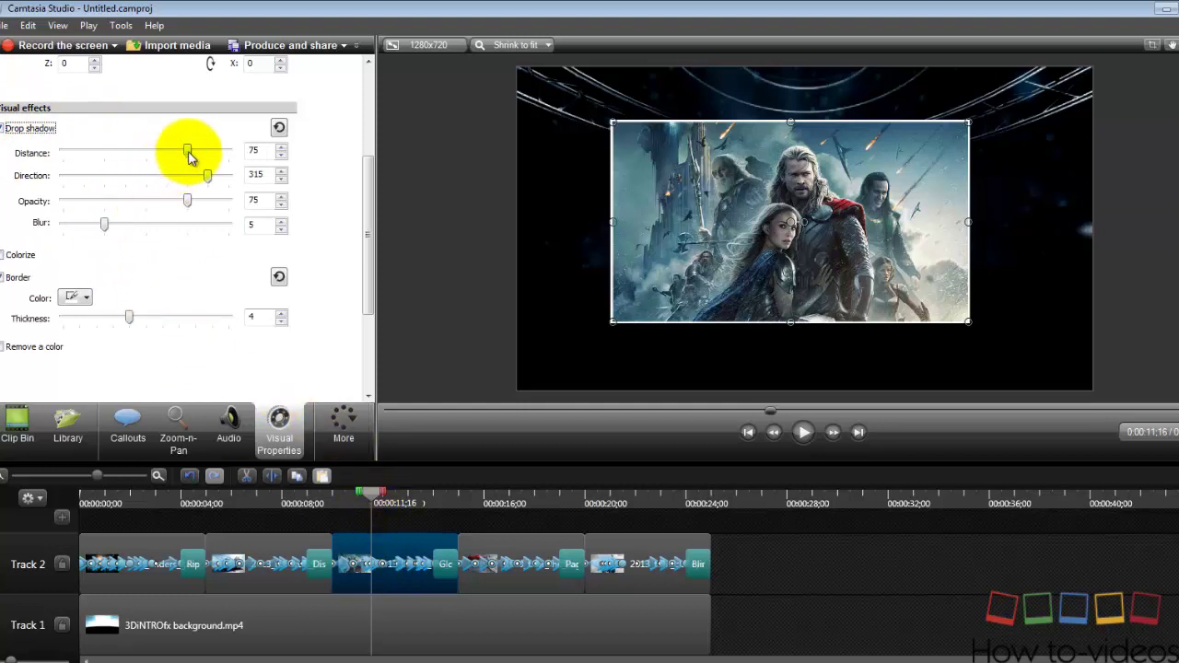
pyautogui.moveTo(188, 152); pyautogui.dragTo(218, 152)
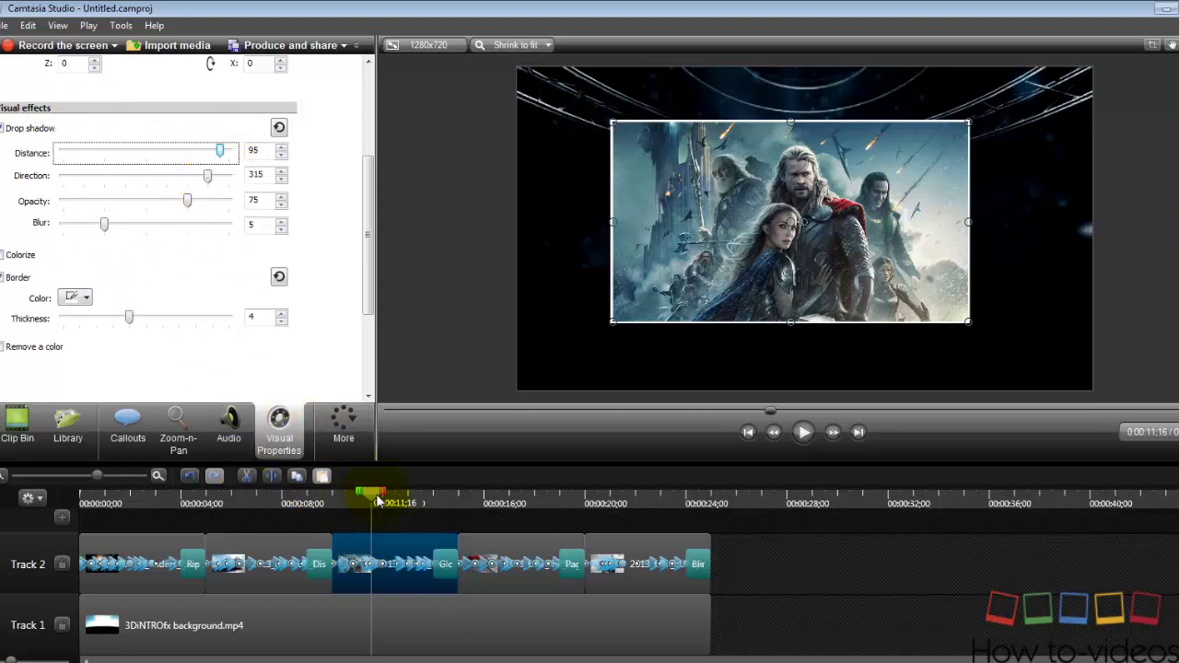
# Give the fourth image, Thor with the red cape, a white border with thickness 5 and a drop shadow with distance 75
pyautogui.moveTo(386, 491); pyautogui.dragTo(484, 492)
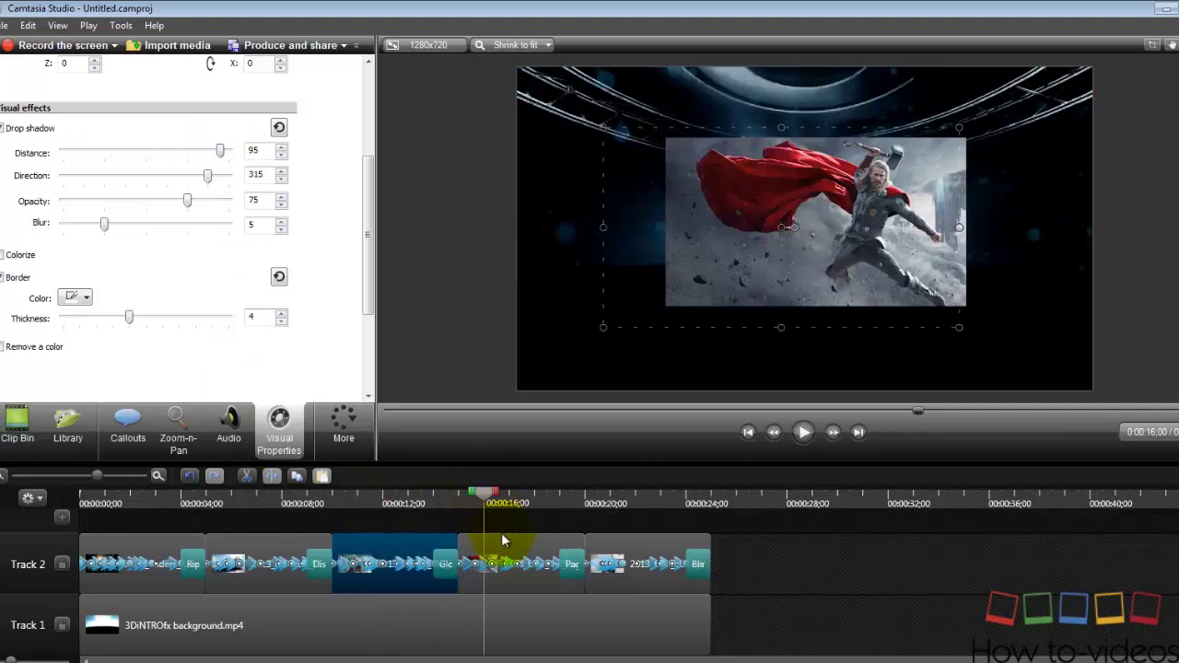
pyautogui.click(502, 536)
pyautogui.click(3, 173)
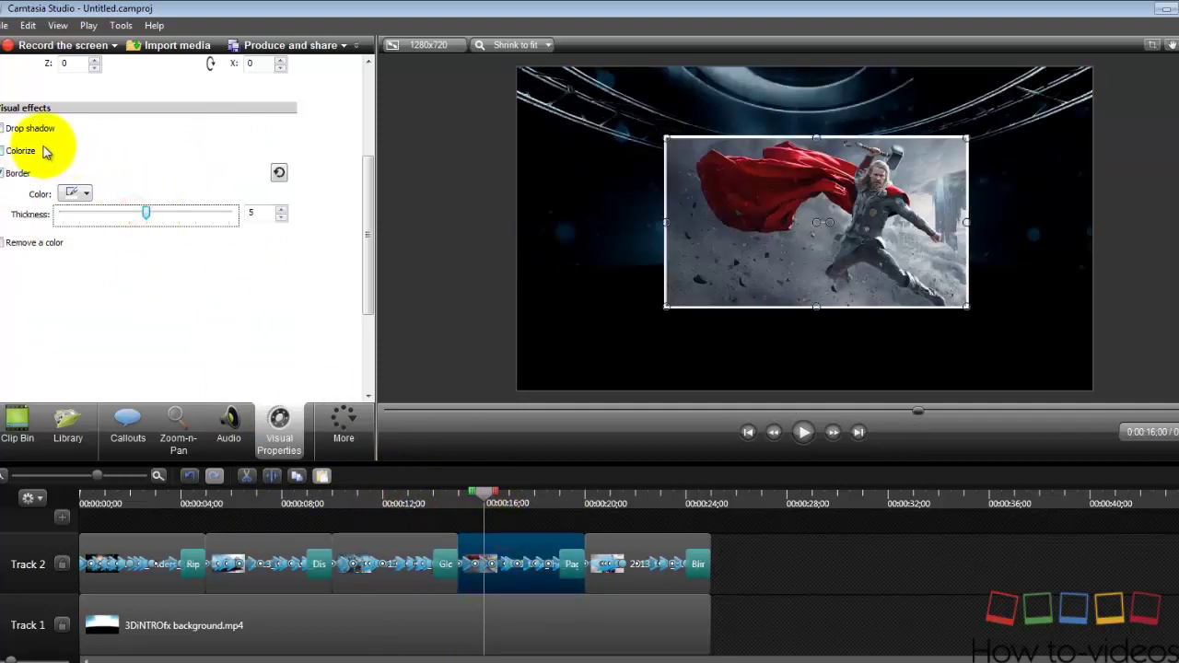
pyautogui.click(2, 128)
pyautogui.click(215, 157)
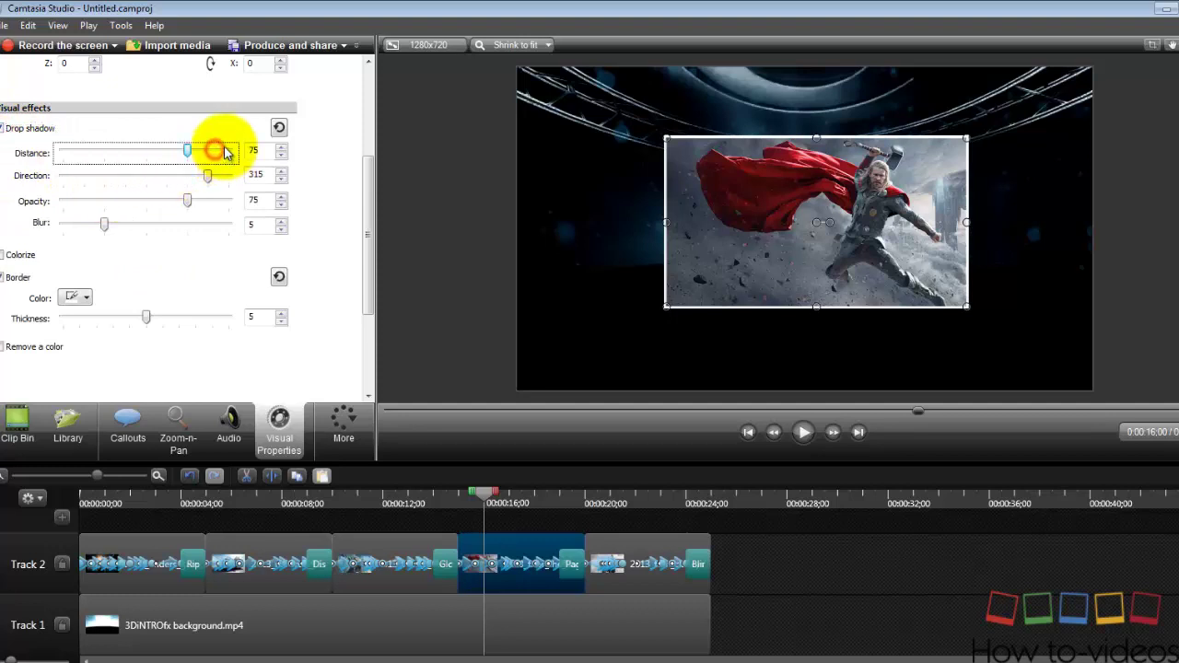
# Rotate the red-cape Thor image around the Z axis at 0:00:16;00 and around the Y axis at 0:00:16;11
pyautogui.scroll(1, 358, 169)
pyautogui.scroll(3, 358, 169)
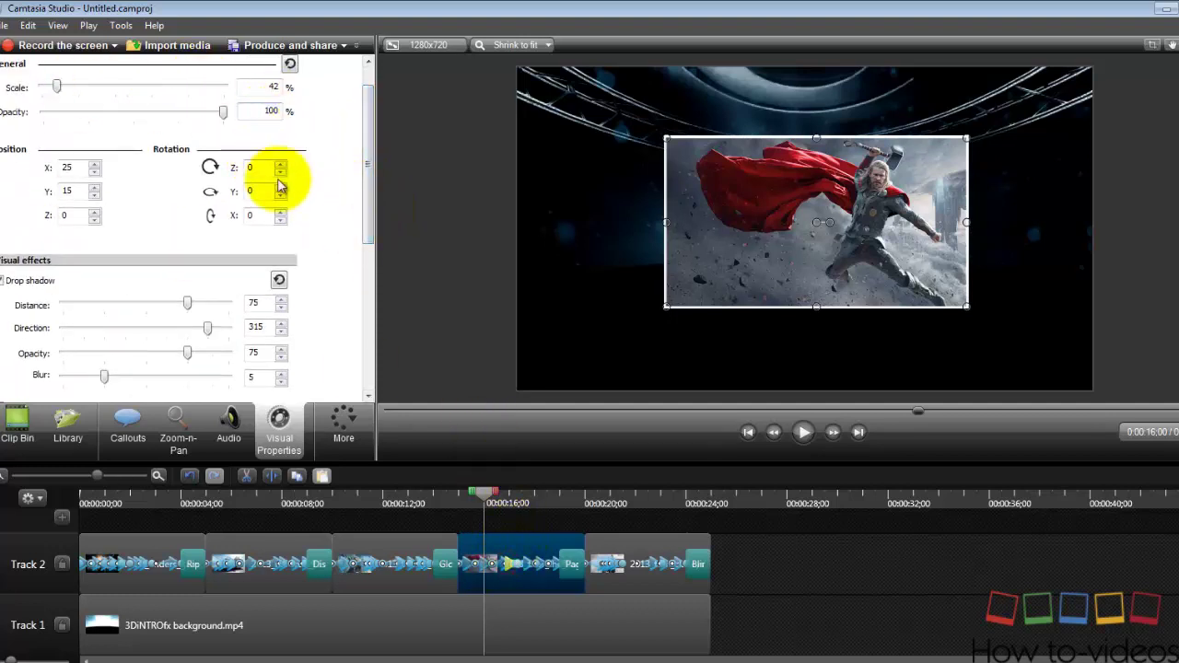
pyautogui.click(281, 173)
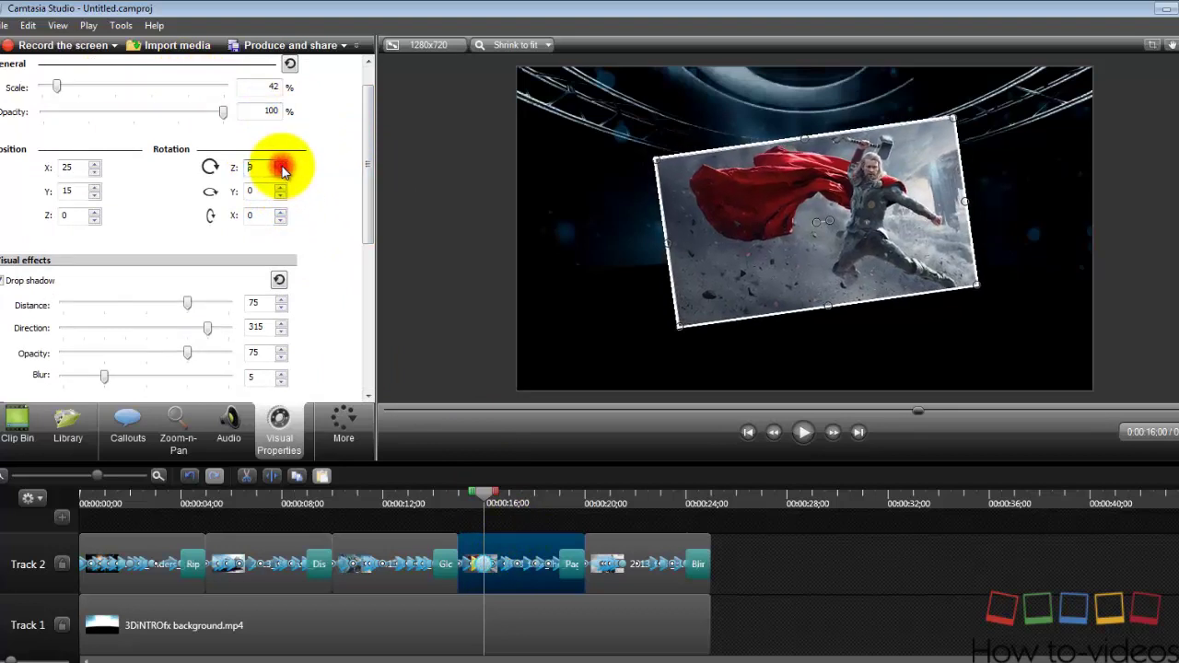
pyautogui.click(495, 551)
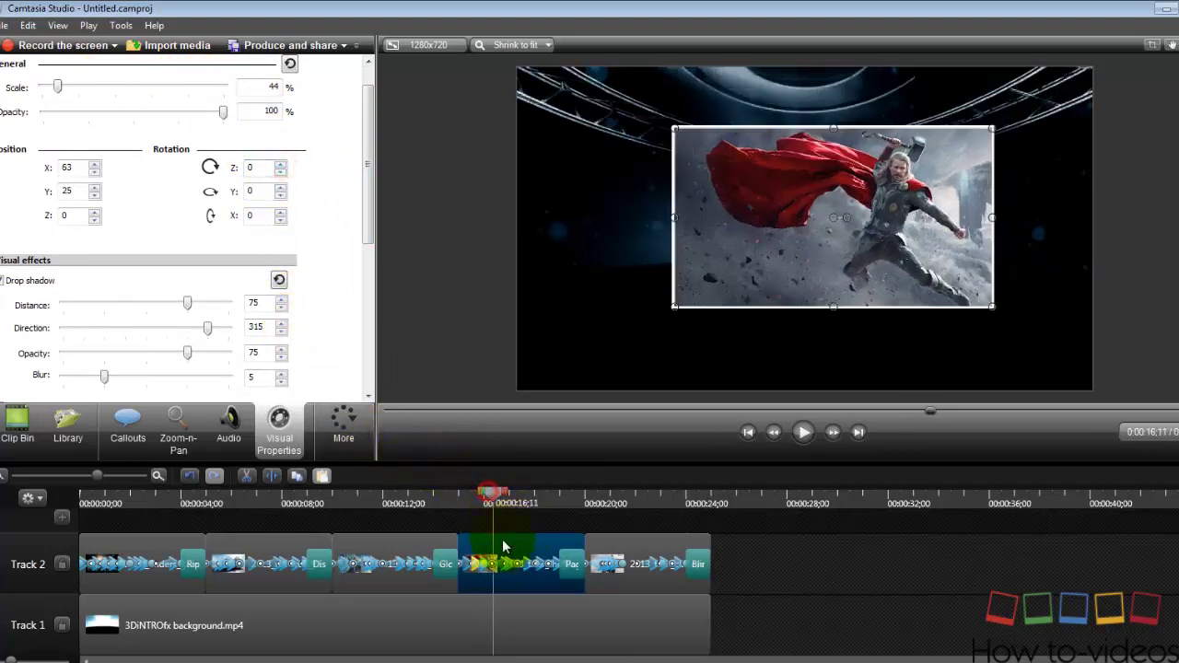
pyautogui.click(280, 197)
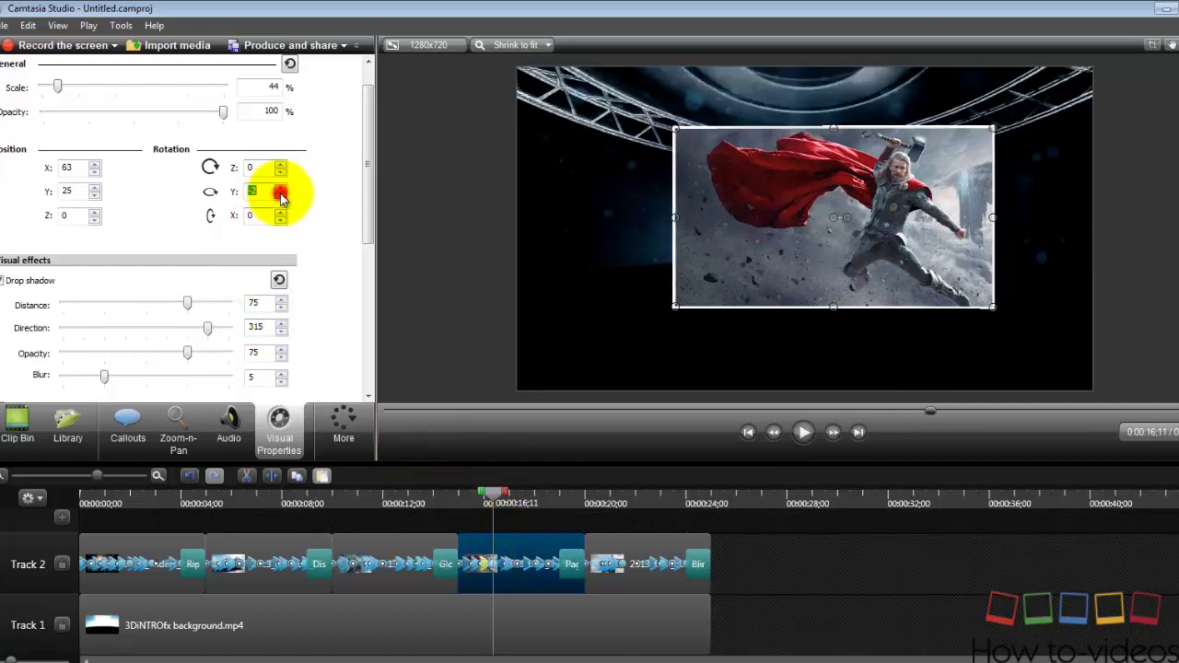
pyautogui.moveTo(281, 196); pyautogui.dragTo(281, 197)
# At 0:00:17;16, set the red-cape Thor image's X rotation to -30, turn it around the Y axis and move it slightly upward
pyautogui.moveTo(521, 497)
pyautogui.mouseDown()
pyautogui.moveTo(565, 504)
pyautogui.moveTo(523, 503)
pyautogui.mouseUp()
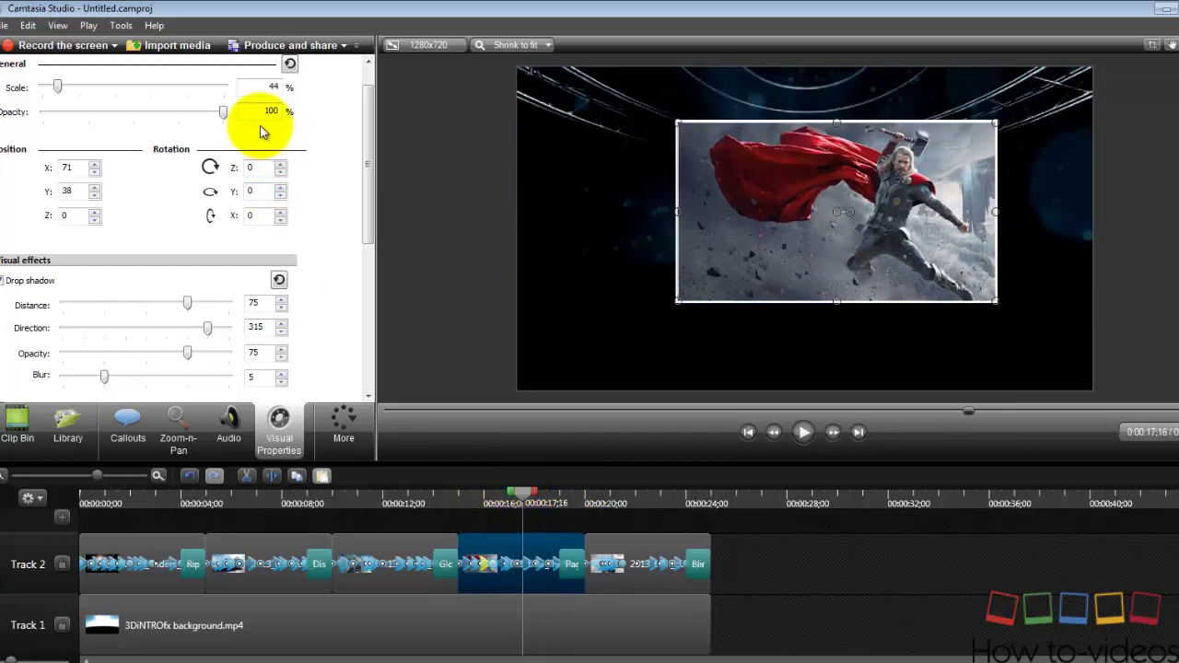
pyautogui.click(281, 221)
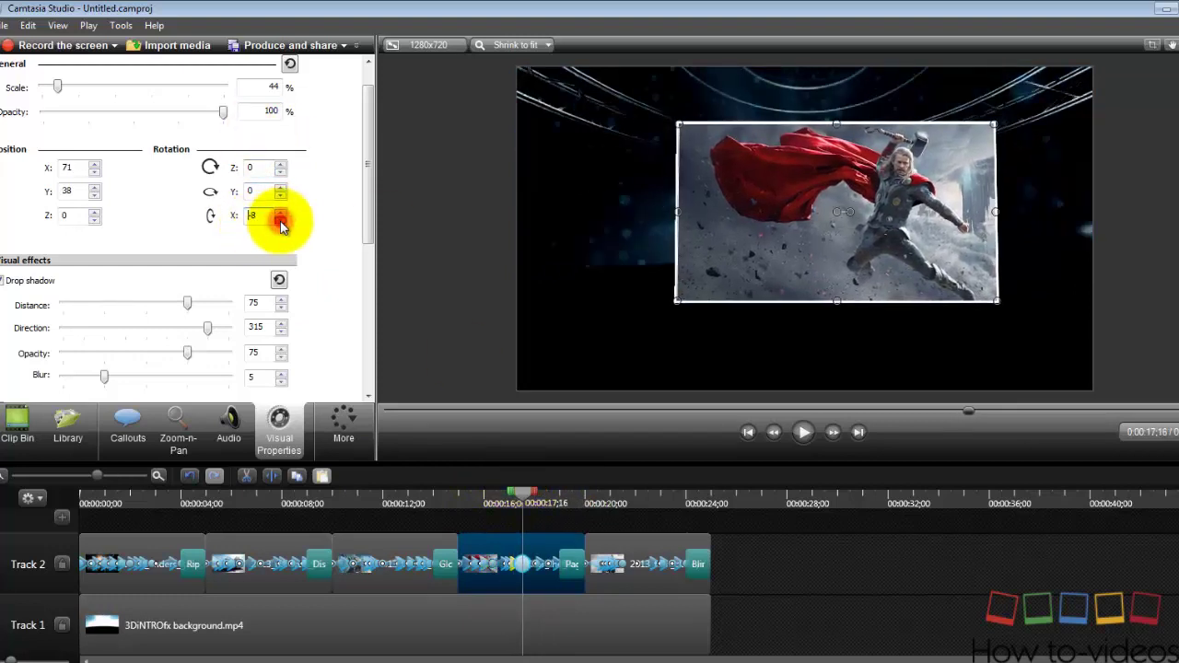
pyautogui.moveTo(282, 222)
pyautogui.mouseDown()
pyautogui.moveTo(281, 194)
pyautogui.moveTo(281, 210)
pyautogui.mouseUp()
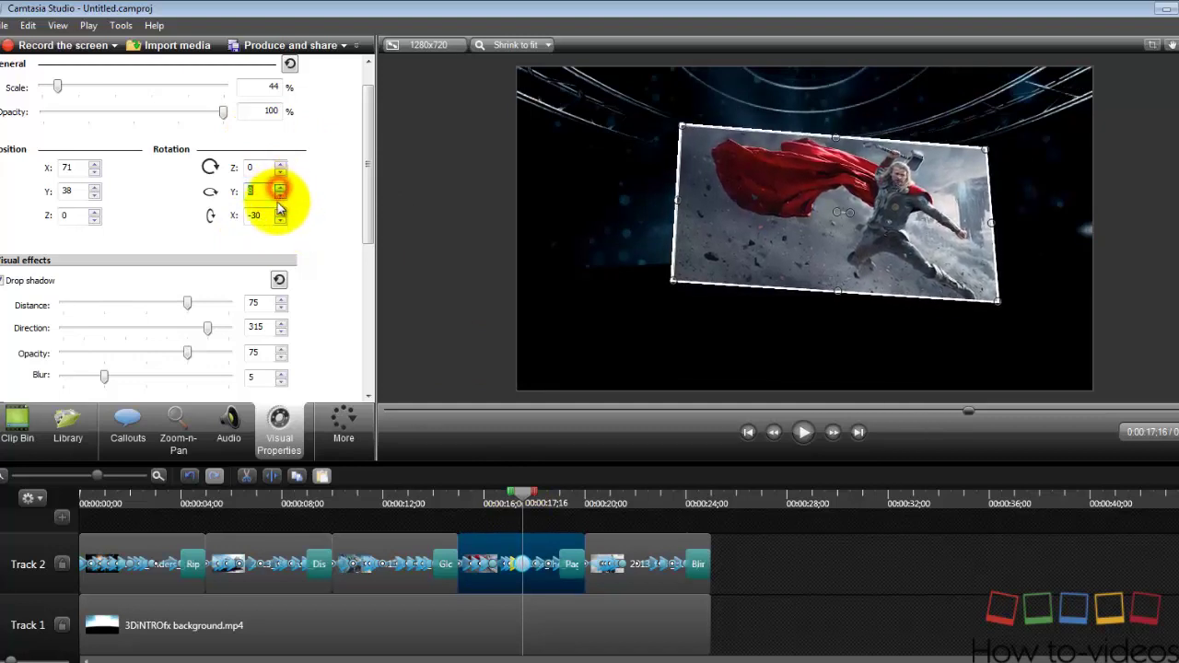
pyautogui.moveTo(96, 188); pyautogui.dragTo(97, 191)
pyautogui.click(815, 555)
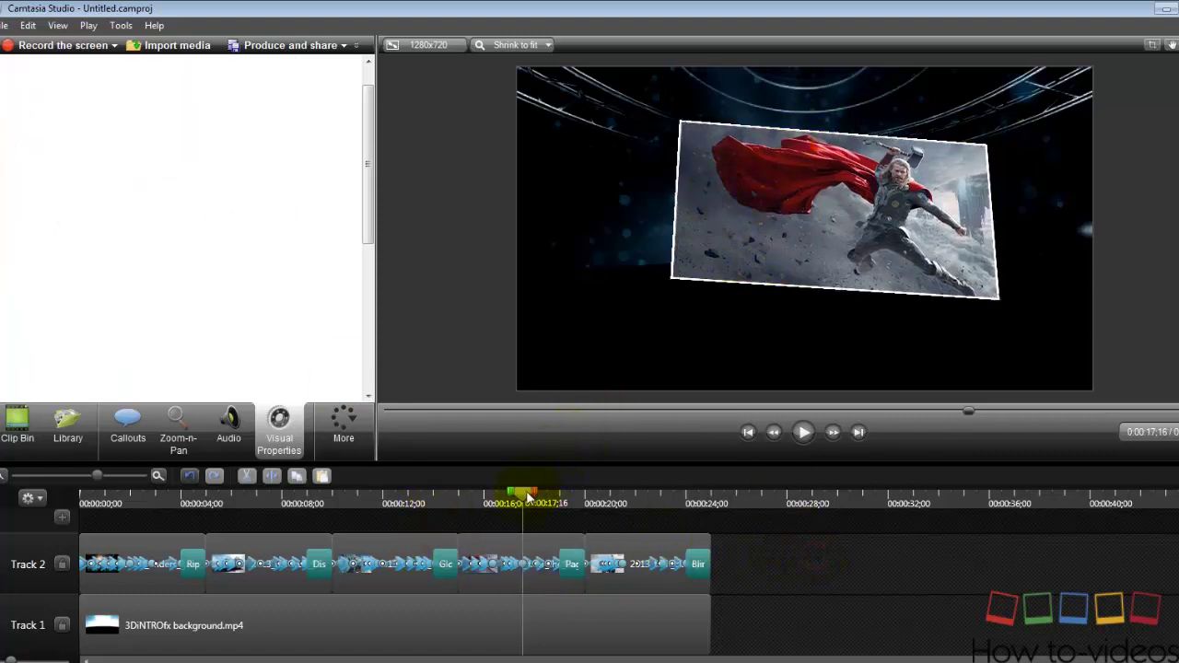
# Set the Z rotation of the fifth image, the Splinter Cell Blacklist wallpaper, to 5 at 0:00:21;19
pyautogui.moveTo(546, 500); pyautogui.dragTo(599, 498)
pyautogui.click(616, 538)
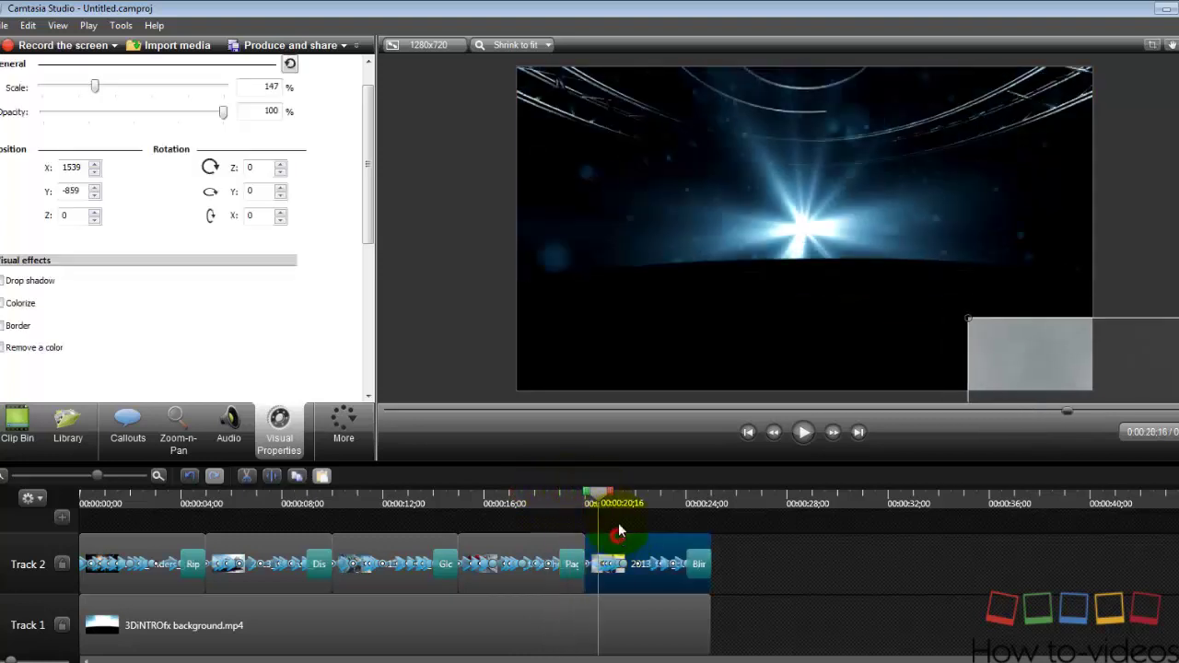
pyautogui.click(626, 545)
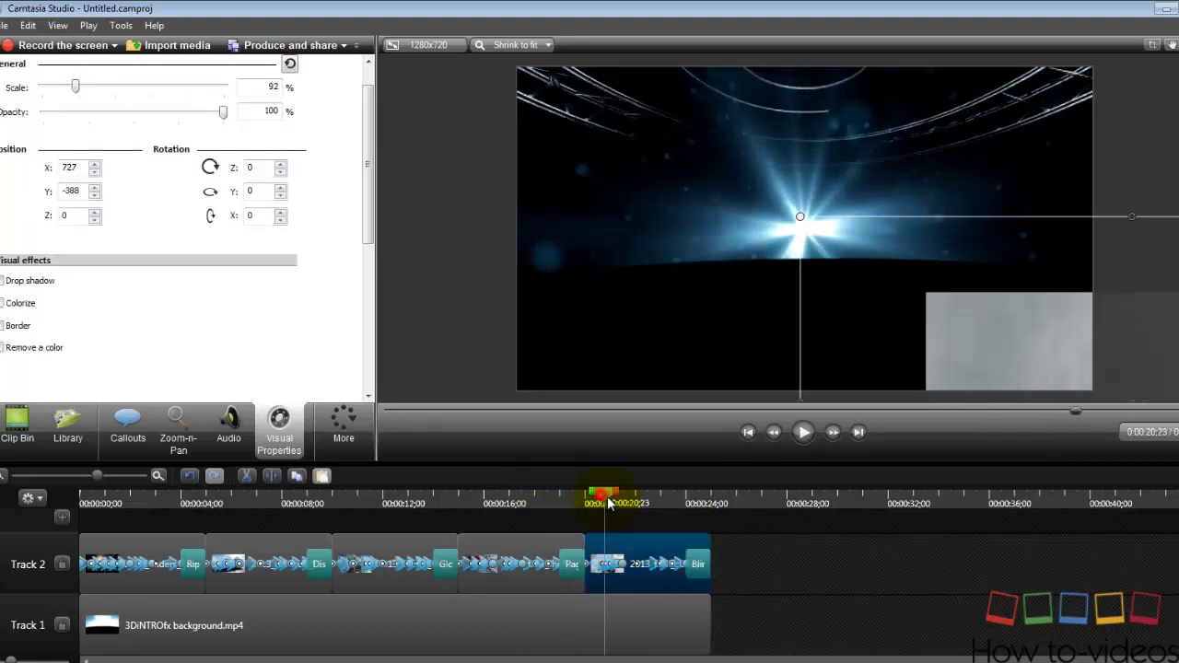
pyautogui.moveTo(600, 500); pyautogui.dragTo(631, 506)
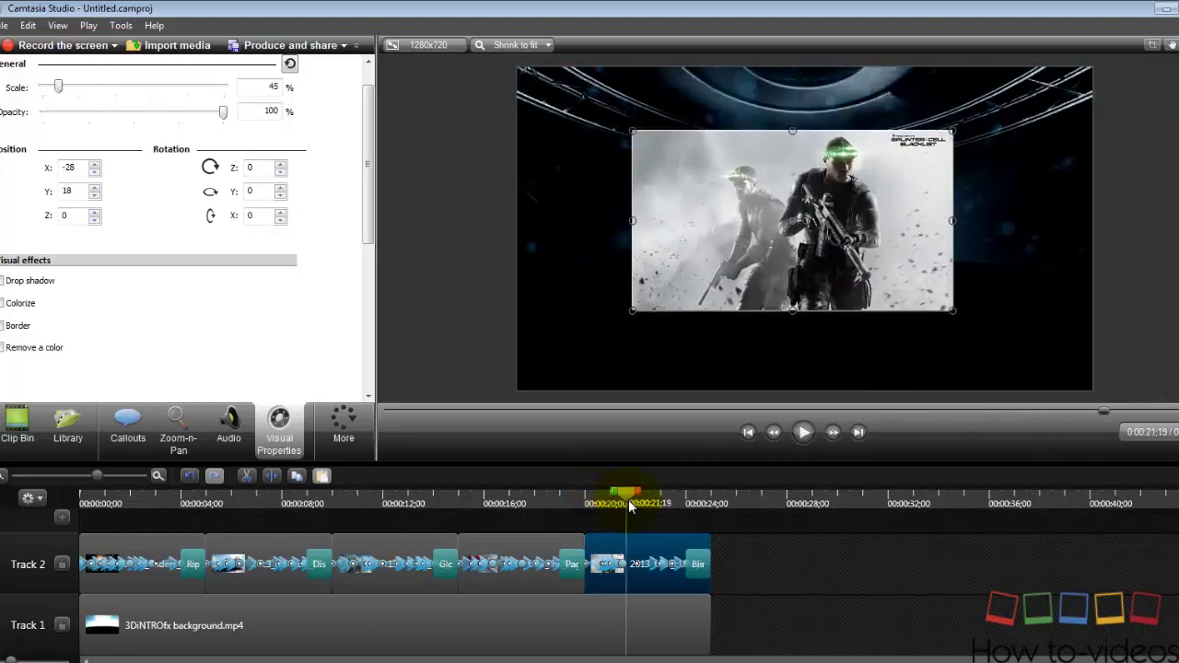
pyautogui.click(281, 166)
pyautogui.click(281, 166)
pyautogui.click(281, 166)
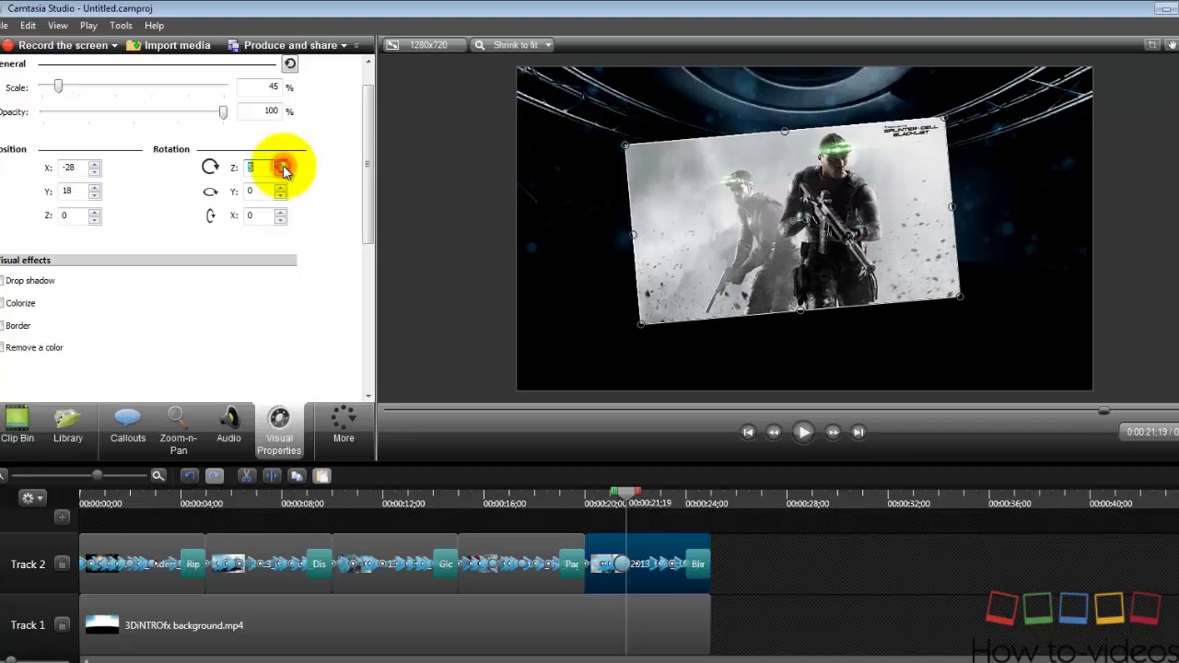
# Give the Splinter Cell Blacklist image a white border with thickness 5 and a drop shadow with distance 75
pyautogui.moveTo(632, 505); pyautogui.dragTo(603, 530)
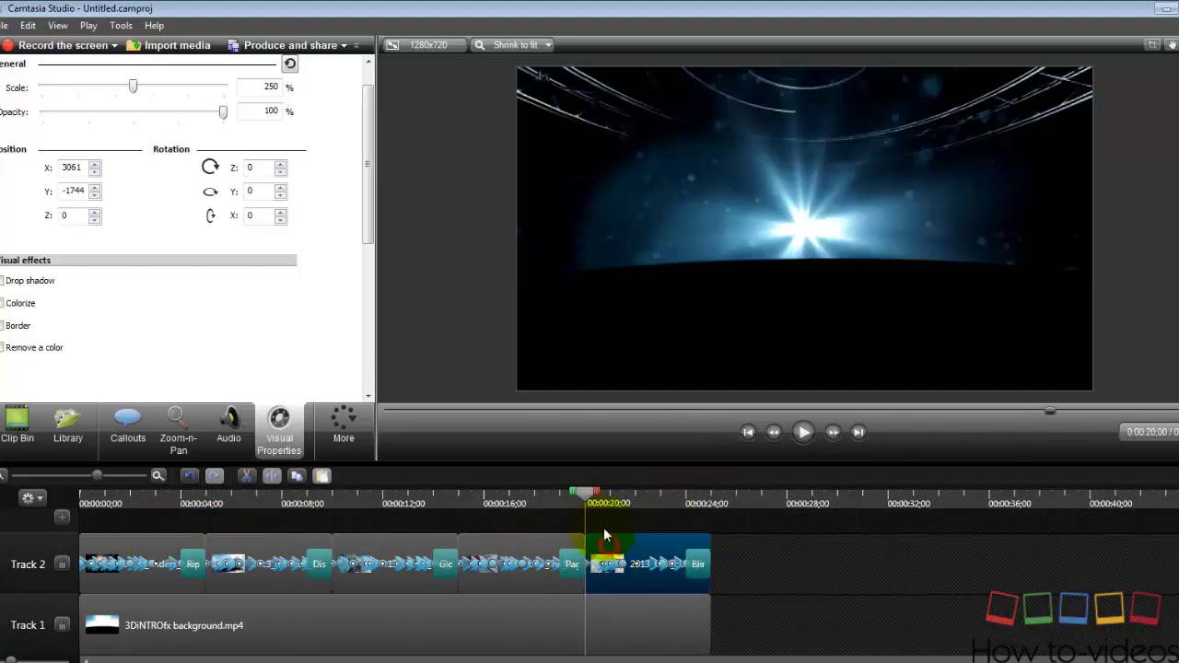
pyautogui.moveTo(485, 515); pyautogui.dragTo(629, 497)
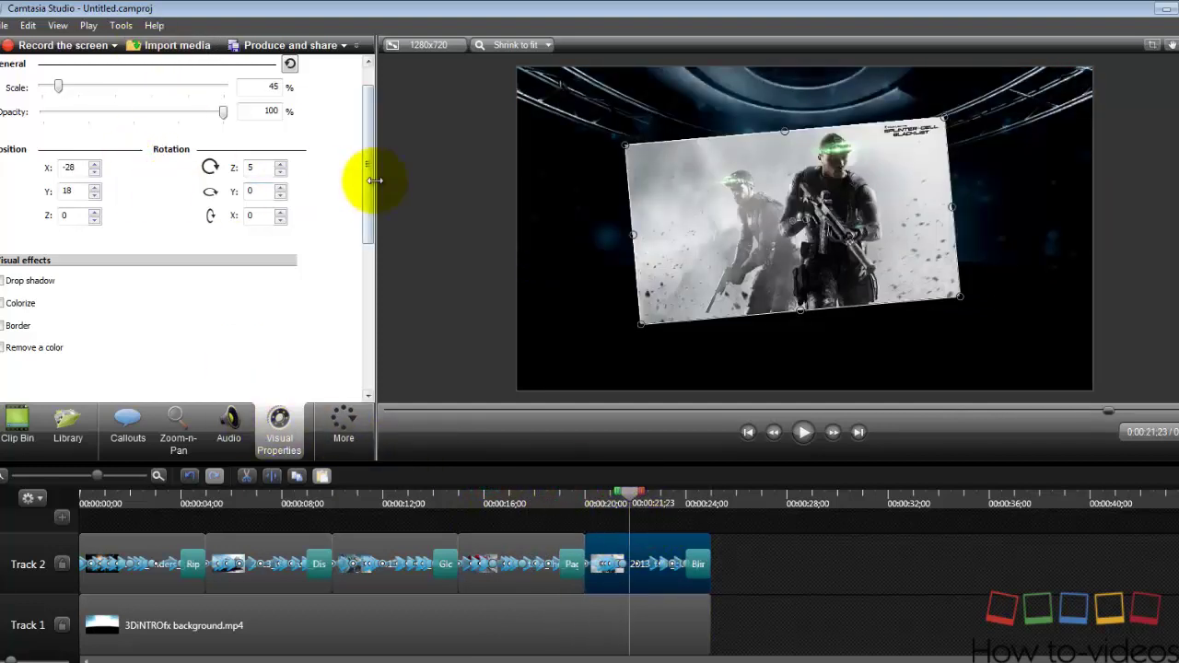
pyautogui.moveTo(365, 147); pyautogui.dragTo(366, 129)
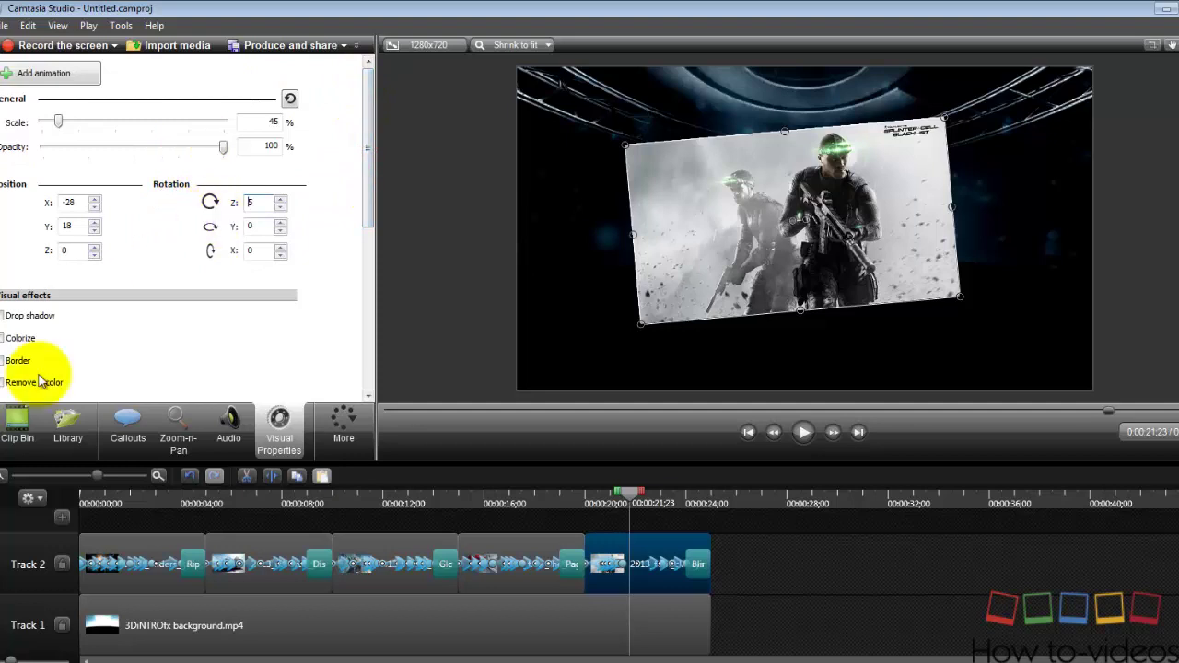
pyautogui.click(4, 362)
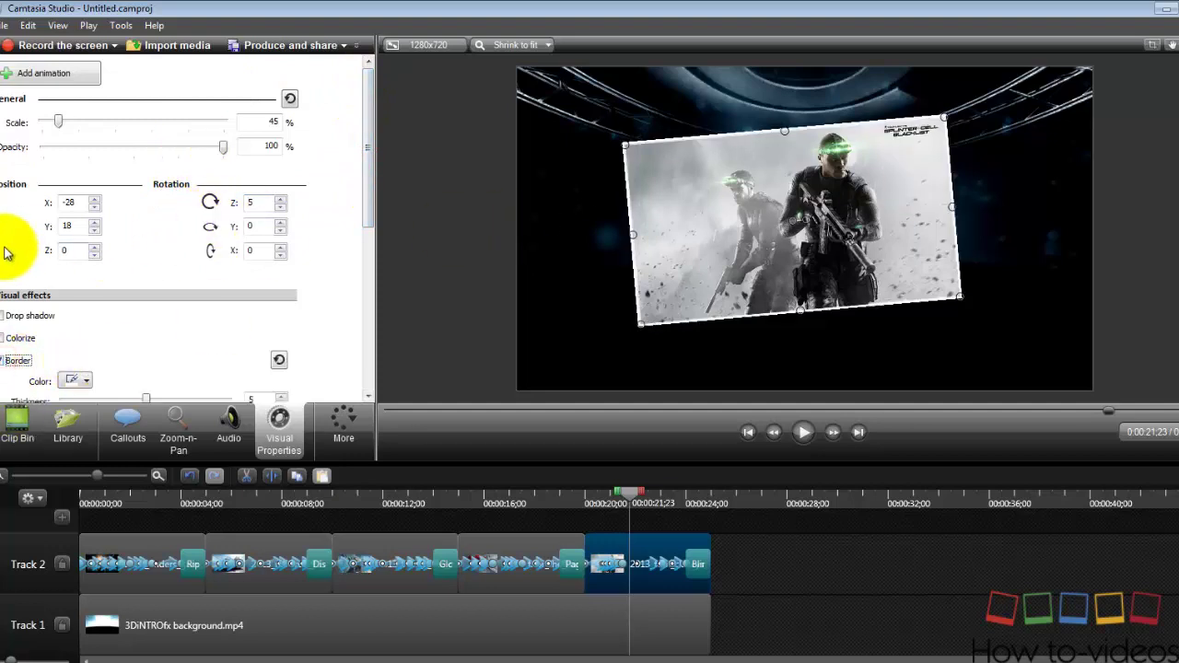
pyautogui.click(5, 315)
pyautogui.click(745, 566)
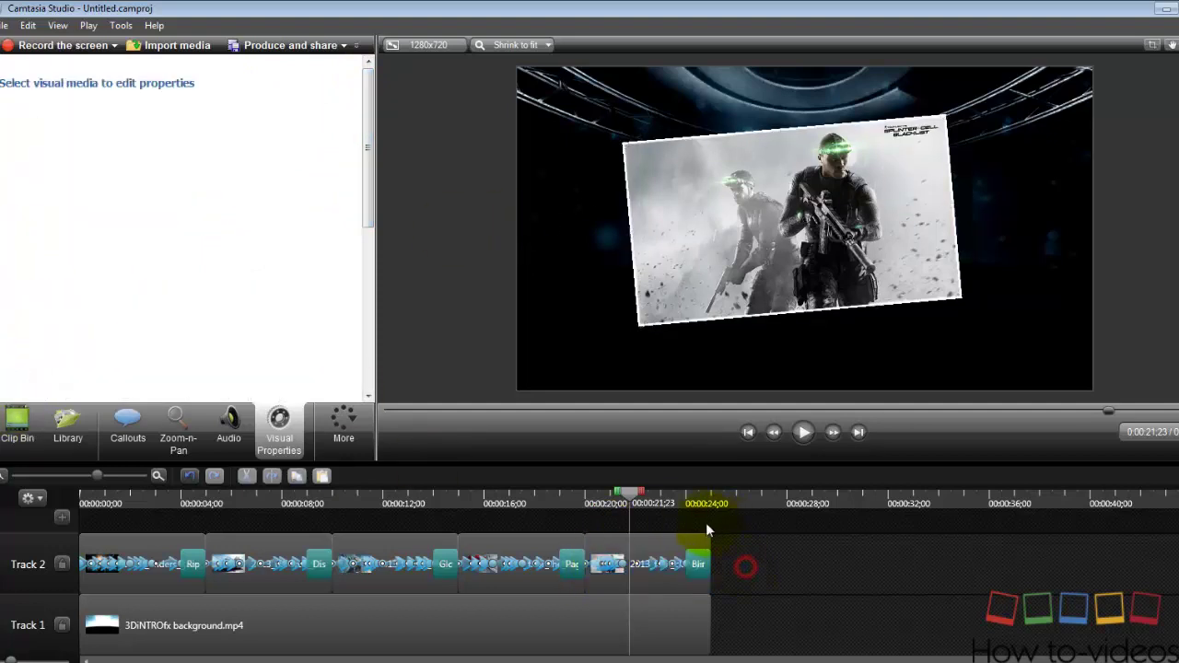
pyautogui.click(668, 543)
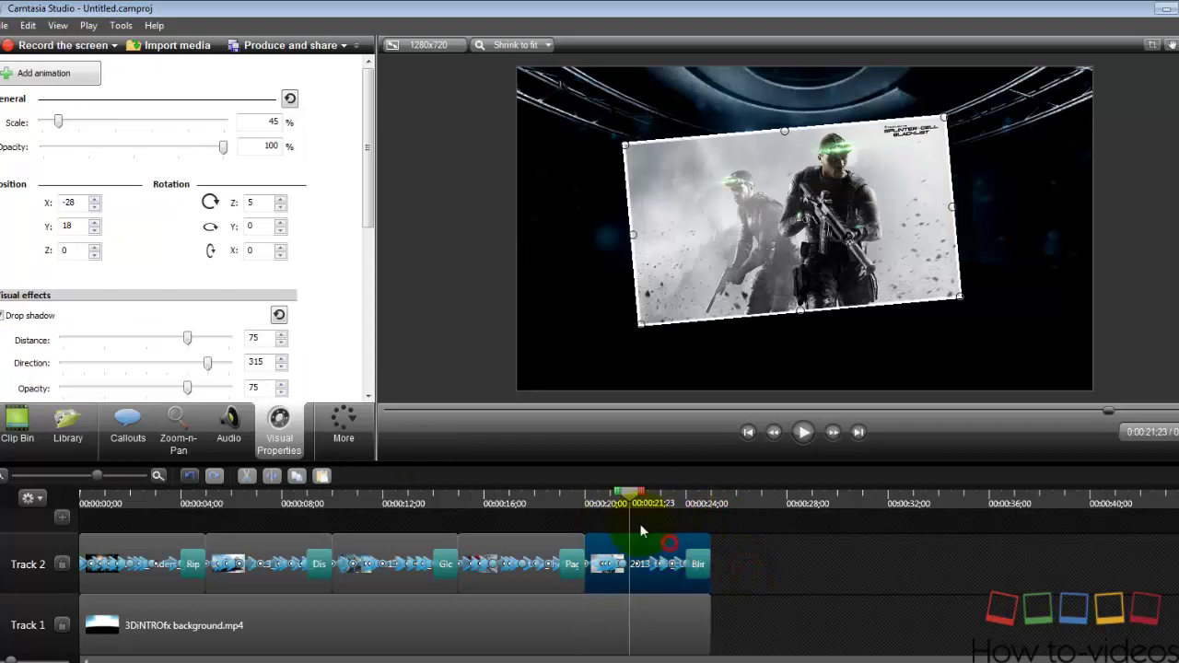
# Import the Ellie Goulding - Figure 8 (Xilent Remix) MP3 from the NEW TUTORIAL folder on the Desktop
pyautogui.click(127, 44)
pyautogui.click(308, 256)
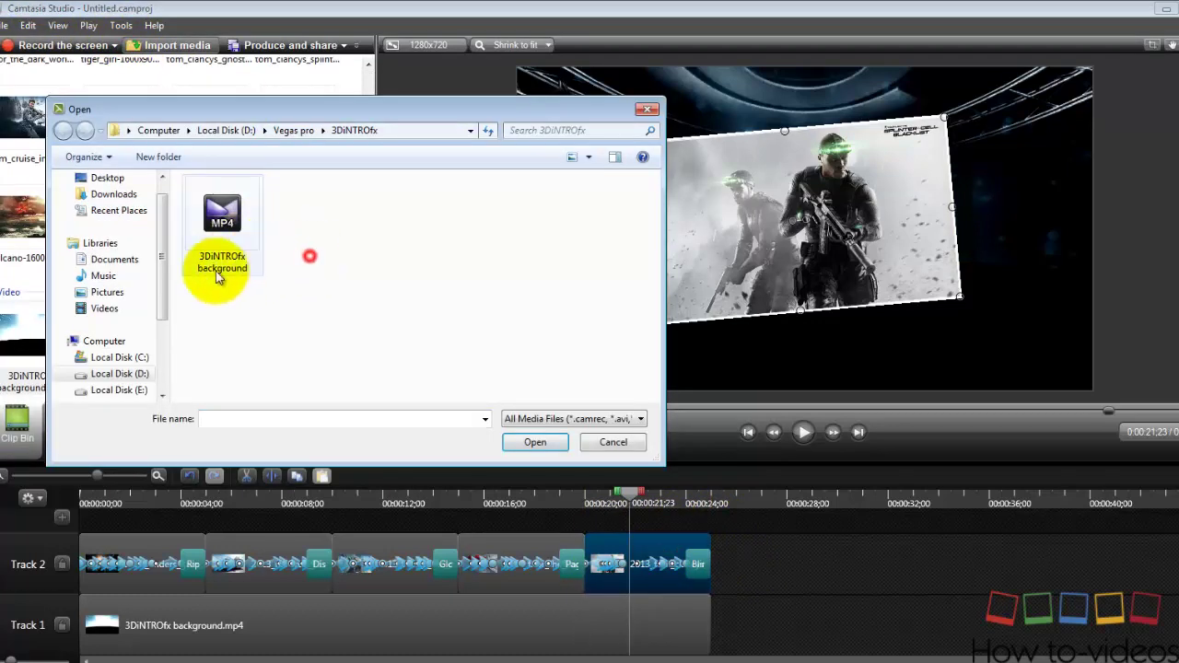
pyautogui.scroll(-1, 161, 295)
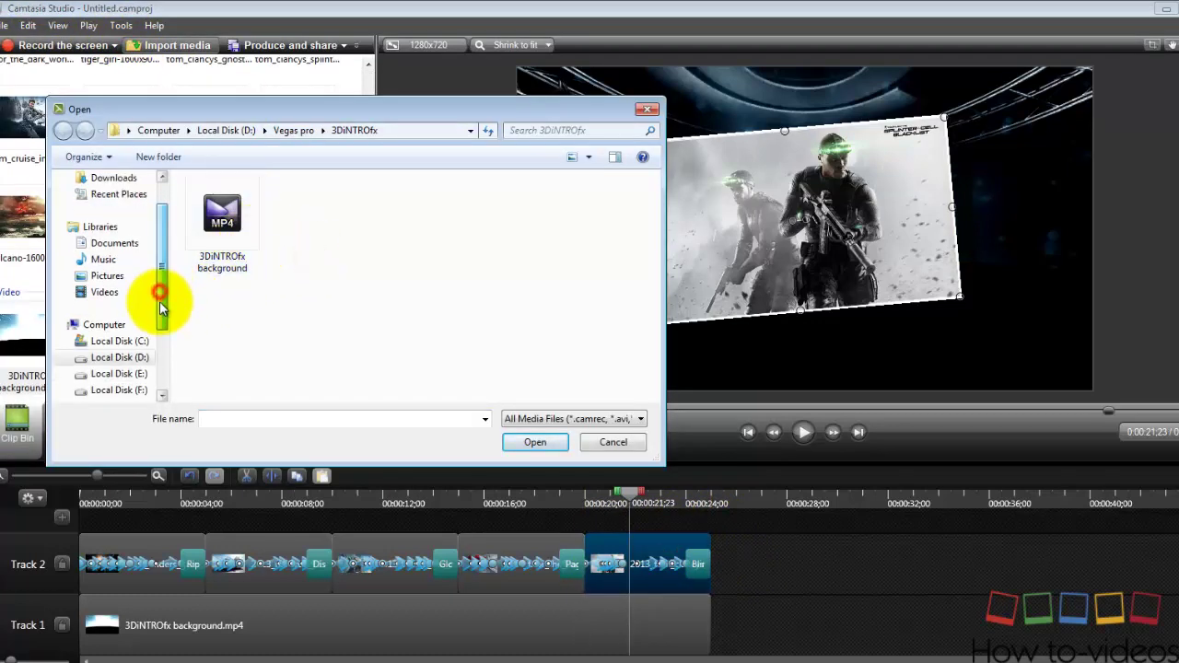
pyautogui.click(390, 329)
pyautogui.moveTo(163, 249); pyautogui.dragTo(221, 271)
pyautogui.scroll(1, 124, 210)
pyautogui.click(120, 202)
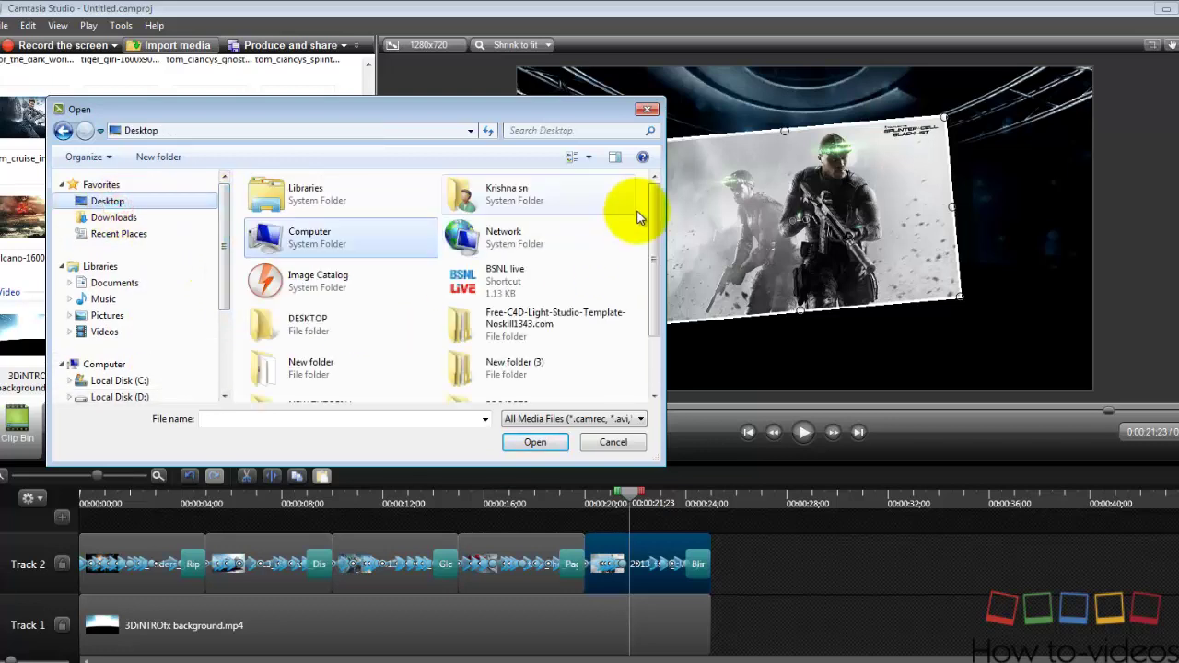
pyautogui.moveTo(652, 231); pyautogui.dragTo(650, 369)
pyautogui.click(321, 261)
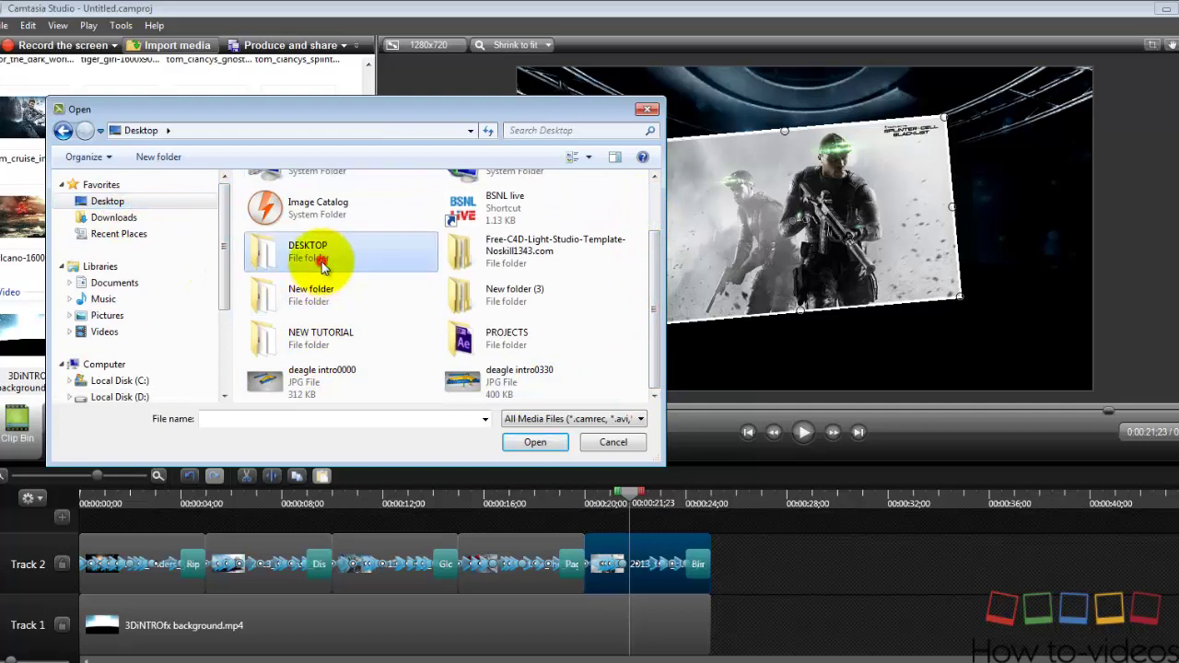
pyautogui.doubleClick(337, 343)
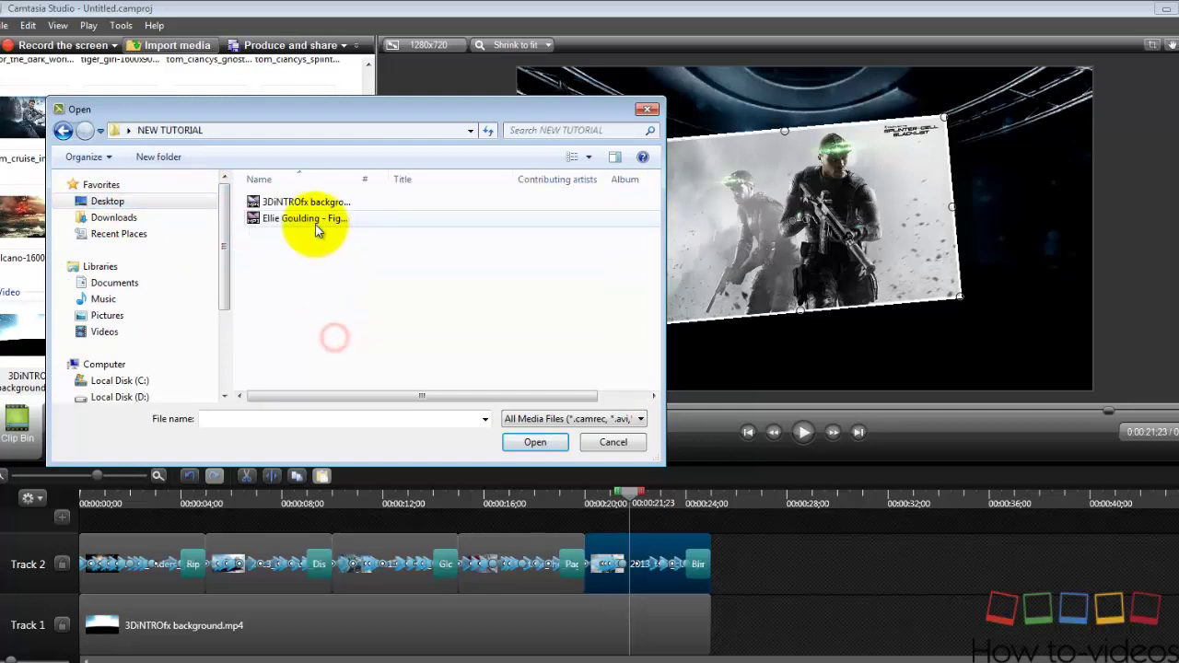
pyautogui.click(308, 220)
pyautogui.click(530, 441)
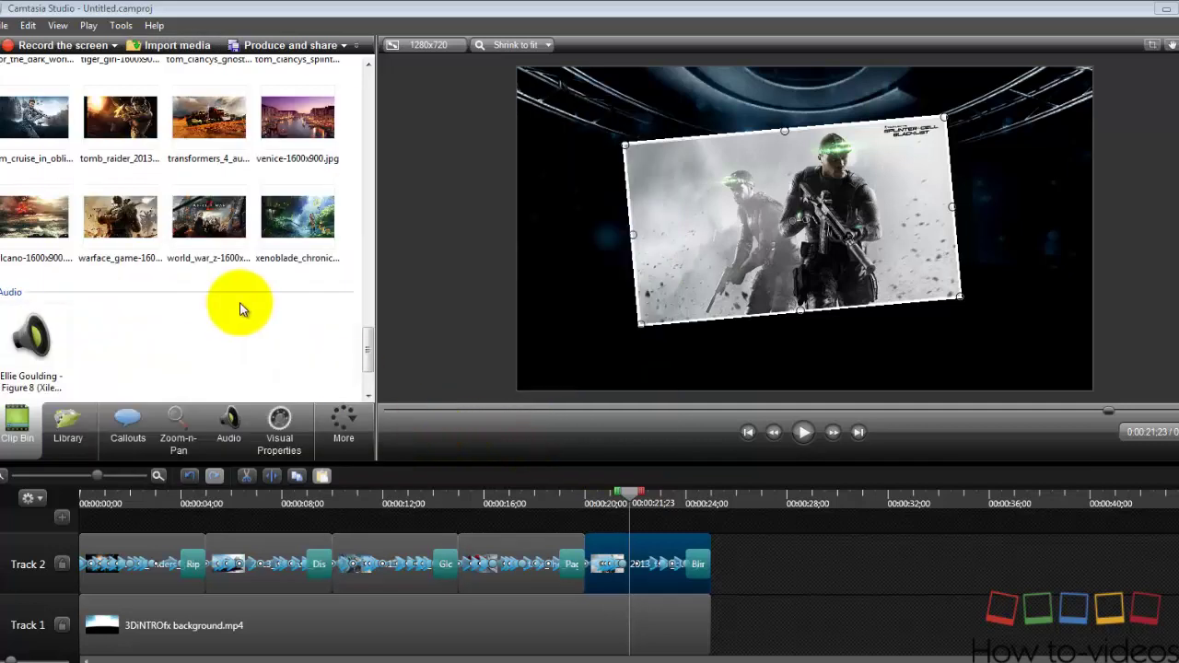
# Place the Ellie Goulding - Figure 8 song on Track 1, after the end of the background video
pyautogui.moveTo(73, 345); pyautogui.dragTo(805, 624)
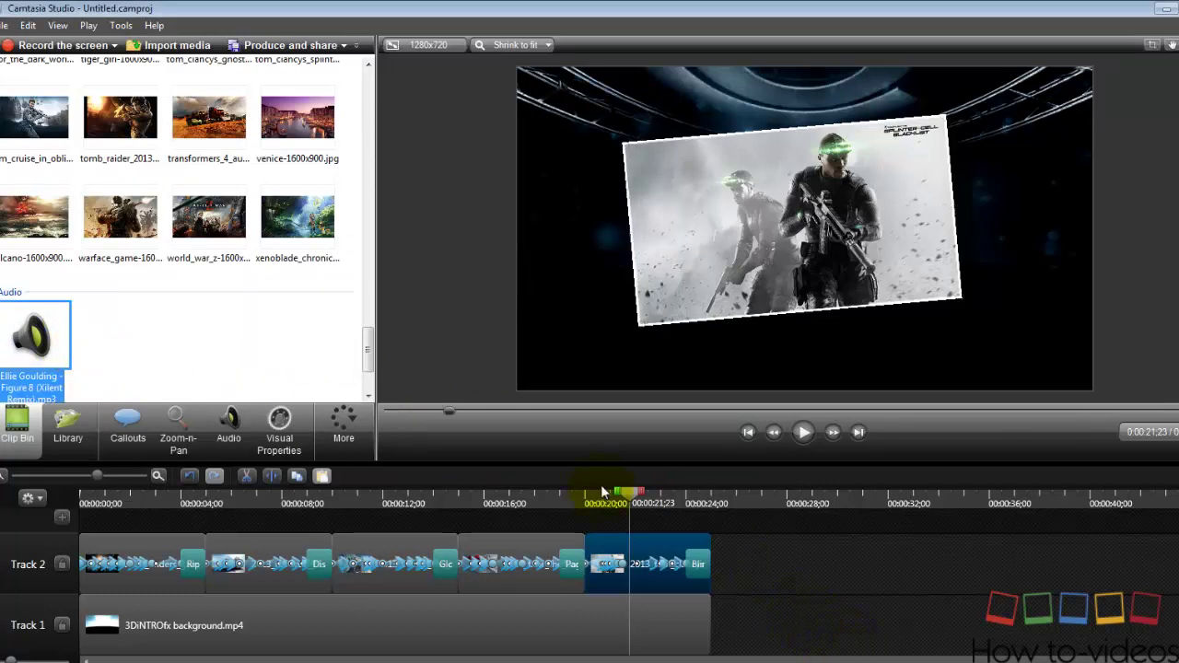
pyautogui.click(832, 613)
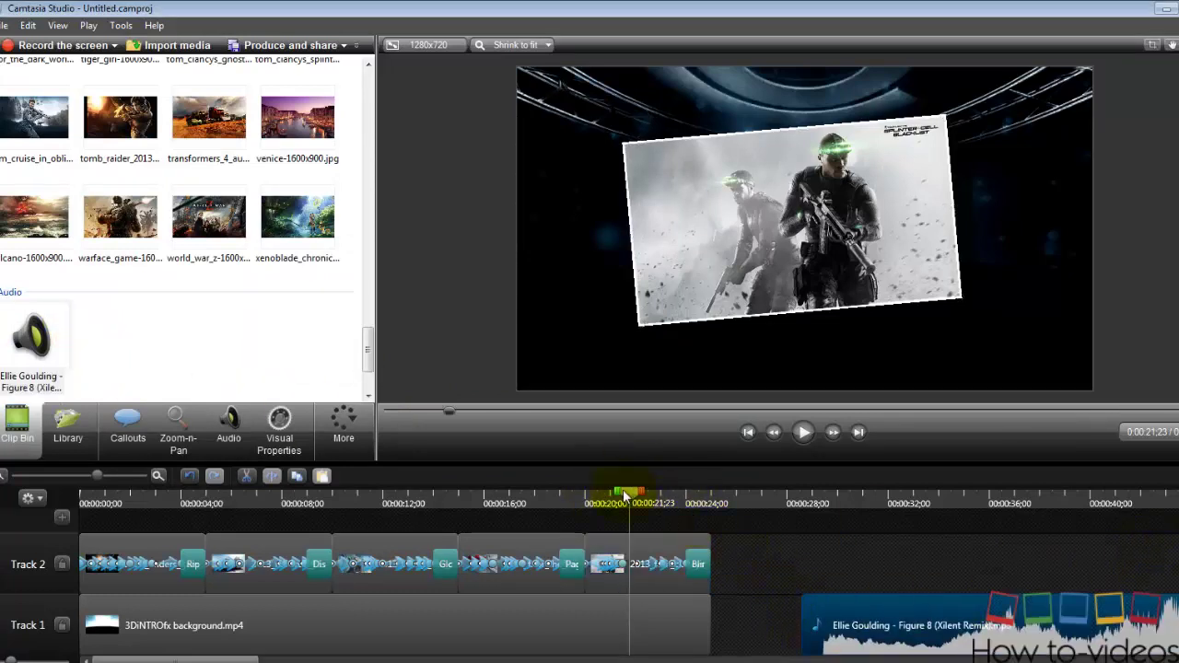
pyautogui.moveTo(625, 497); pyautogui.dragTo(932, 584)
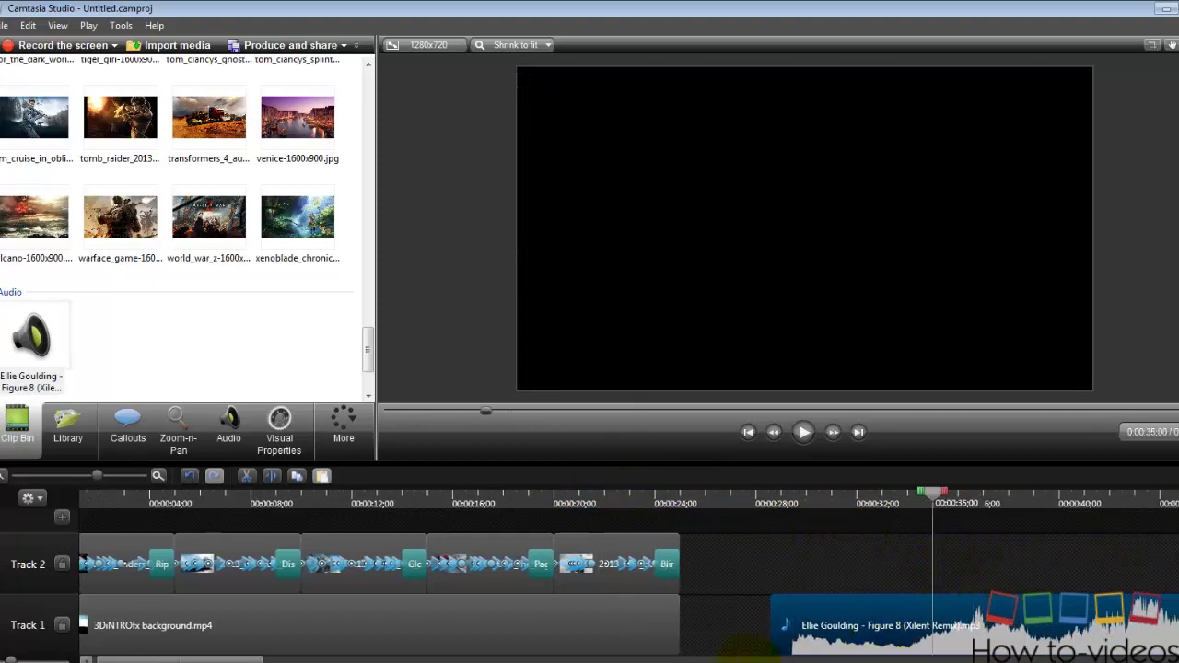
pyautogui.moveTo(175, 658); pyautogui.dragTo(342, 656)
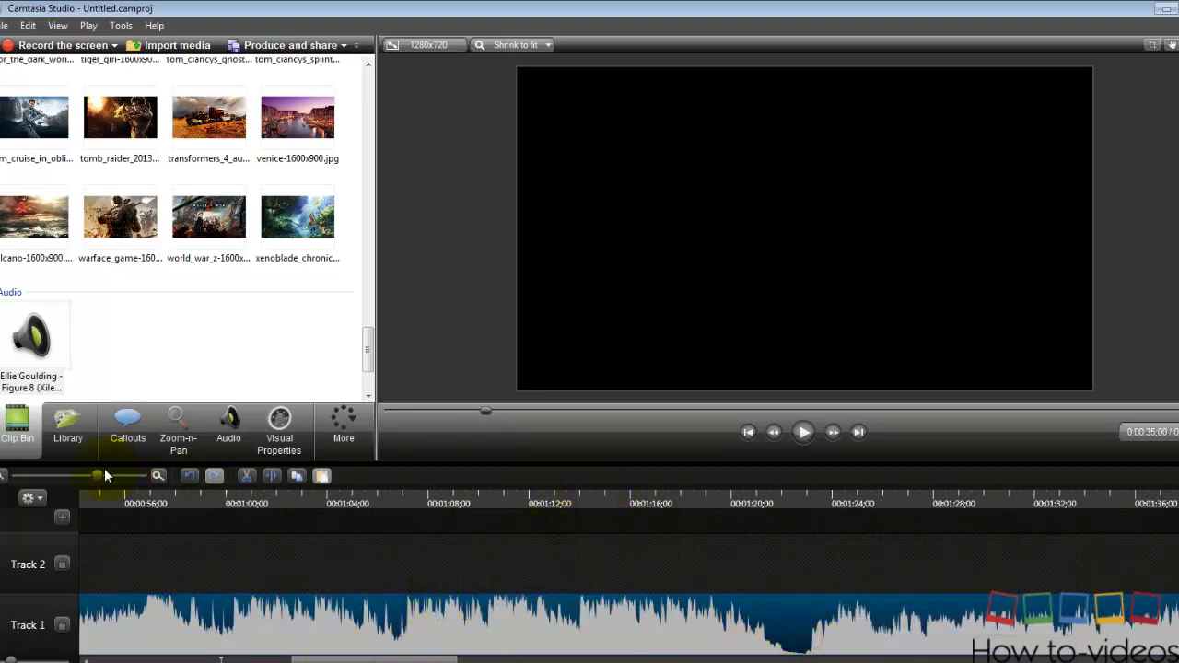
pyautogui.moveTo(104, 475); pyautogui.dragTo(65, 474)
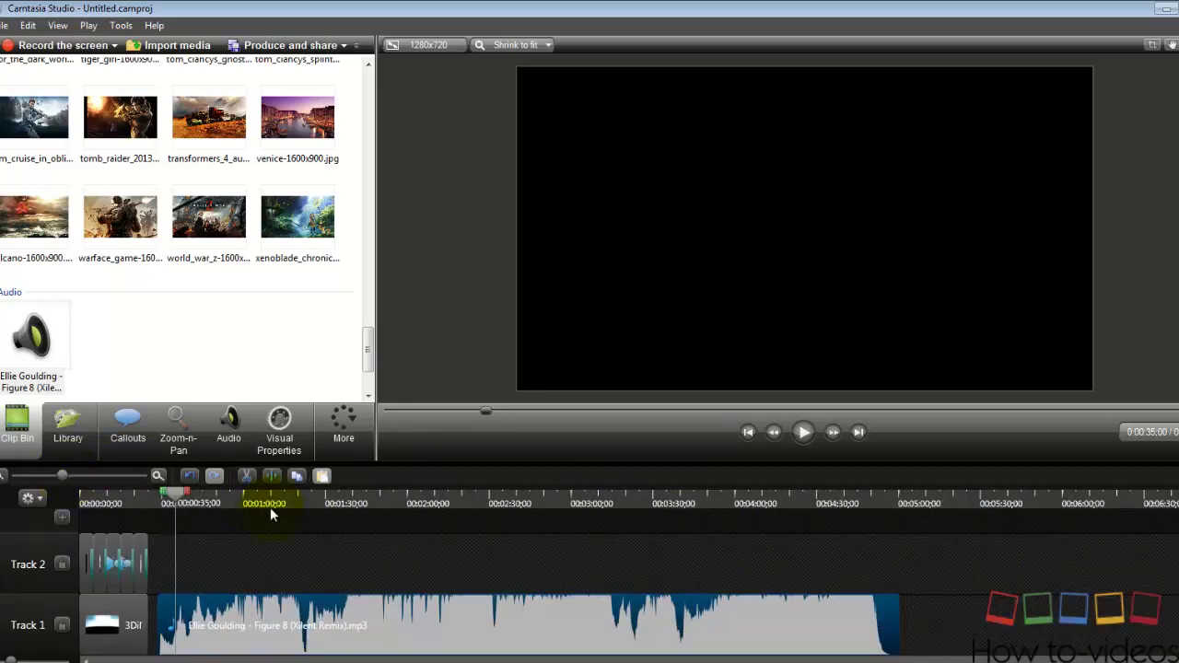
# Split the song at about 0:02:32 on the timeline and delete the part before the cut
pyautogui.moveTo(175, 503); pyautogui.dragTo(386, 505)
pyautogui.moveTo(487, 529); pyautogui.dragTo(568, 508)
pyautogui.press('s')
pyautogui.click(452, 611)
pyautogui.press('Delete')
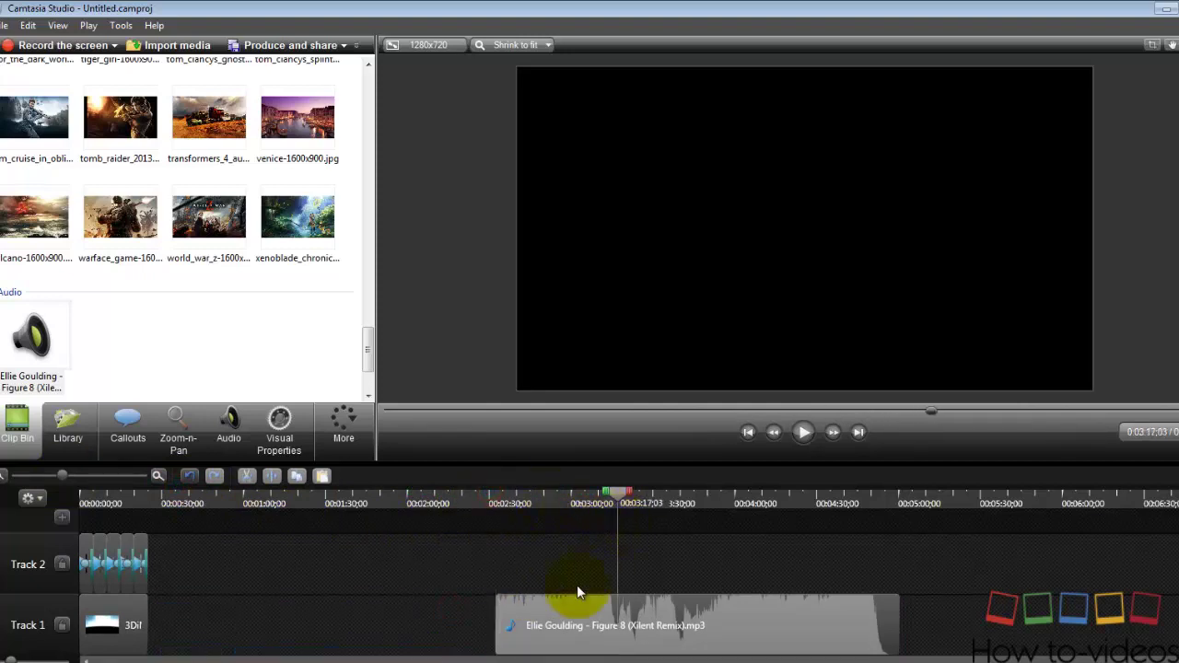
# Split the song at 0:03:17;03, delete the part after the cut and move the remaining section closer to the background video
pyautogui.press('s')
pyautogui.moveTo(599, 624); pyautogui.dragTo(362, 608)
pyautogui.press('Delete')
pyautogui.moveTo(267, 624); pyautogui.dragTo(219, 624)
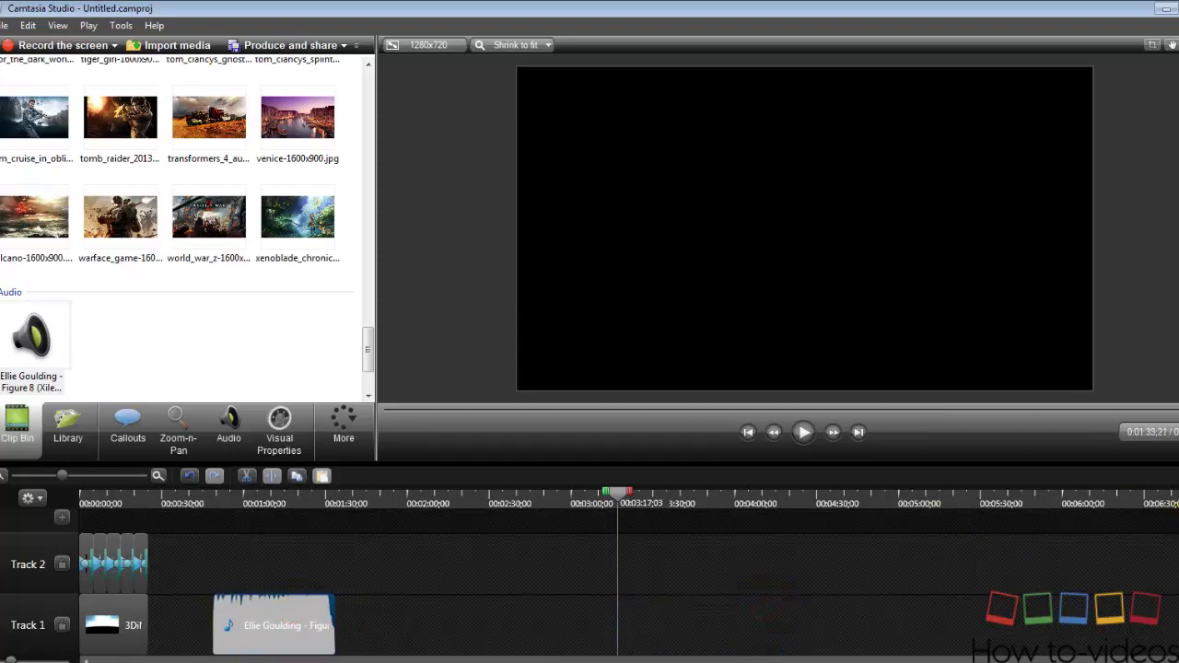
# Move the background video and images up one track, then align the song section on Track 1 with the video's start and end
pyautogui.click(125, 625)
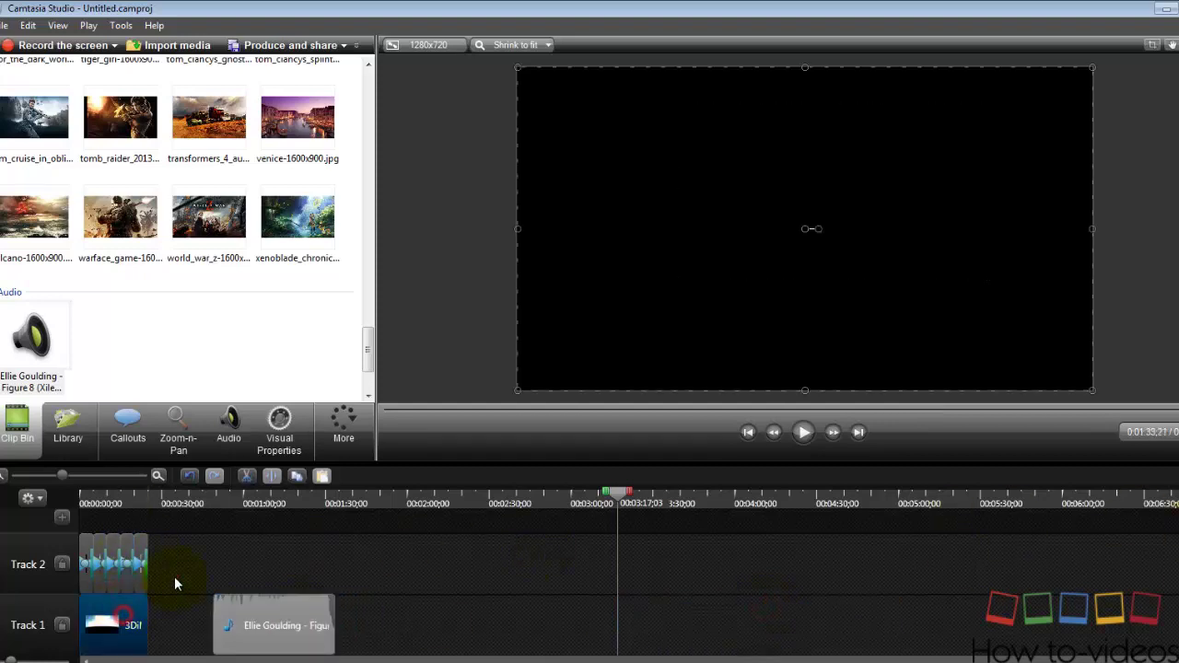
pyautogui.moveTo(175, 577); pyautogui.dragTo(103, 563)
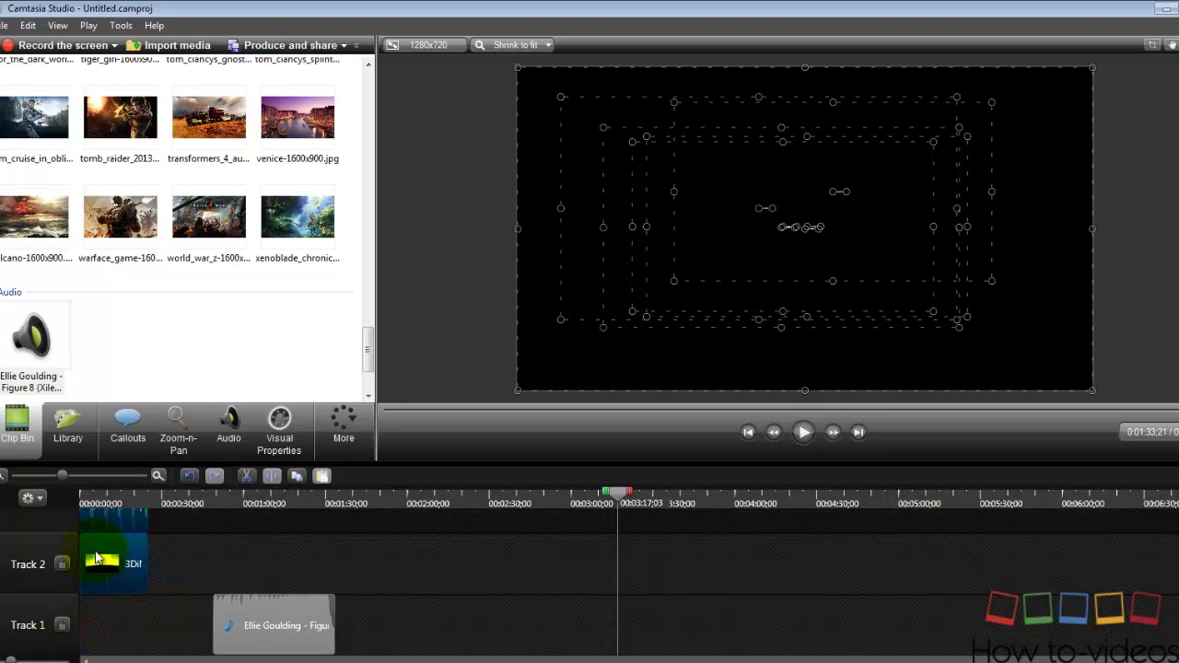
pyautogui.click(222, 635)
pyautogui.moveTo(221, 636); pyautogui.dragTo(145, 625)
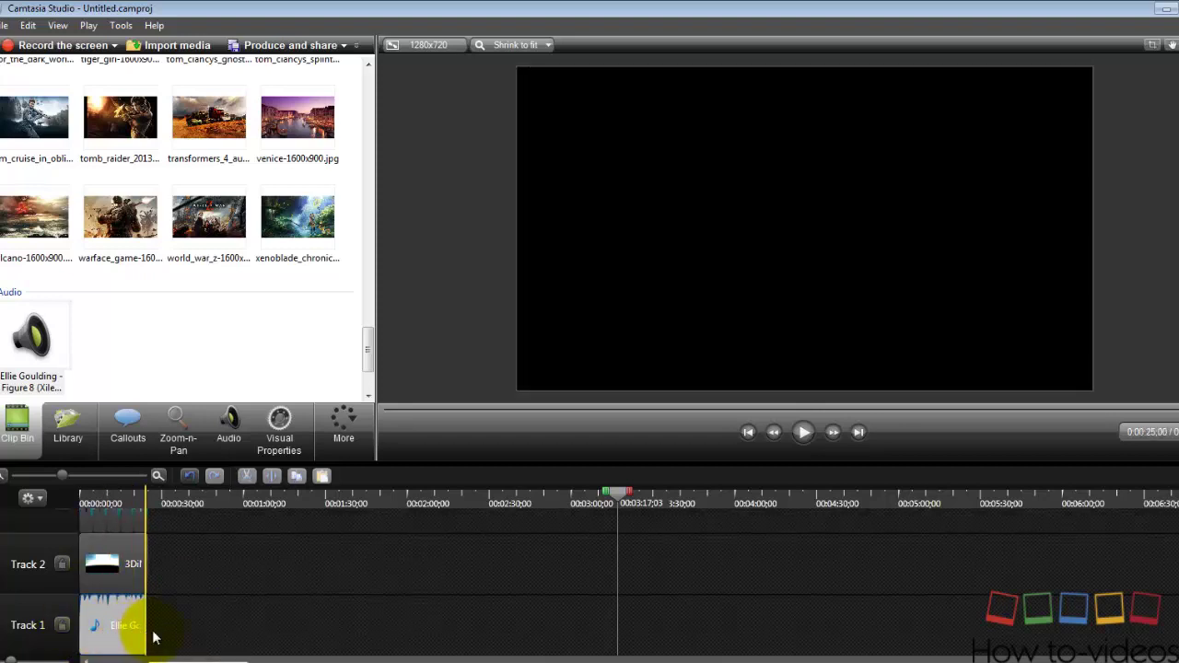
# Play the whole video with its music from the beginning to check the result
pyautogui.press('Home')
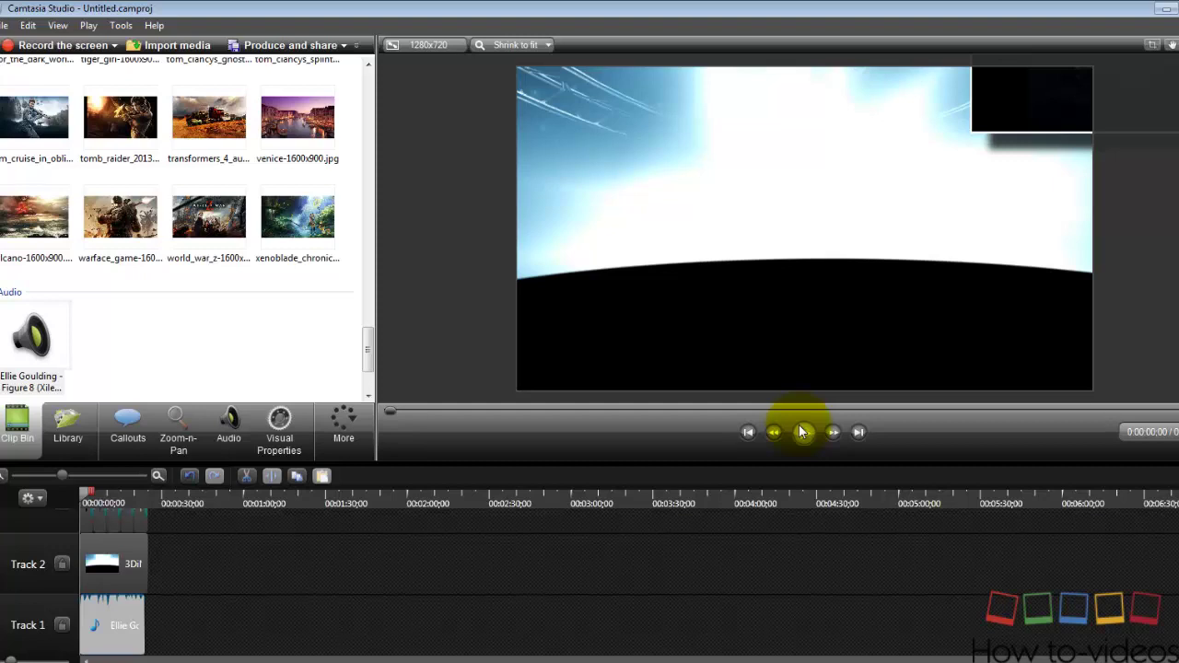
pyautogui.click(802, 432)
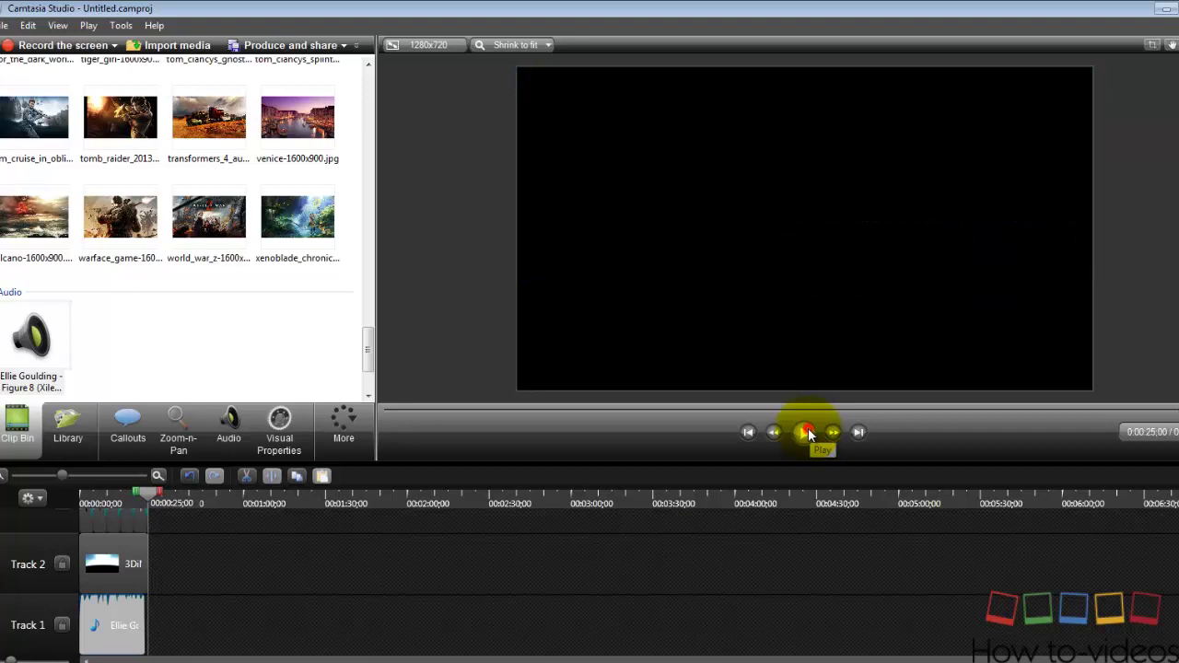
pyautogui.click(808, 434)
pyautogui.click(806, 433)
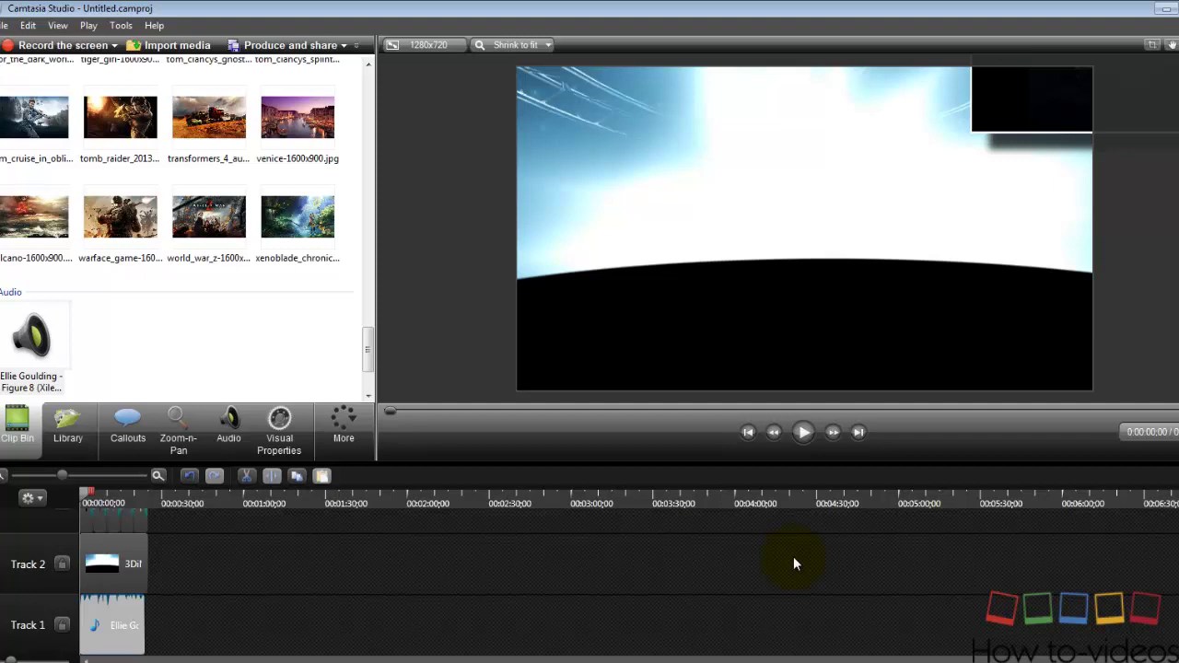
pyautogui.click(655, 558)
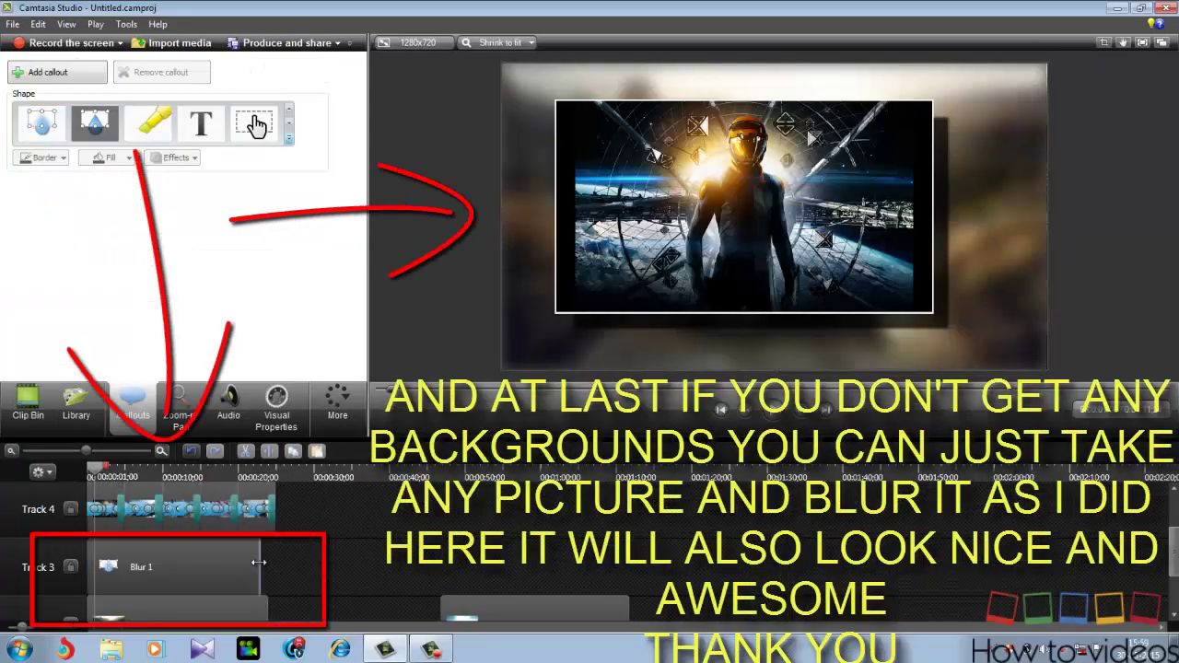
# Extend the Blur 1 callout on Track 3 to a duration of 25 seconds and preview the video from the start
pyautogui.moveTo(262, 567); pyautogui.dragTo(276, 565)
pyautogui.click(96, 473)
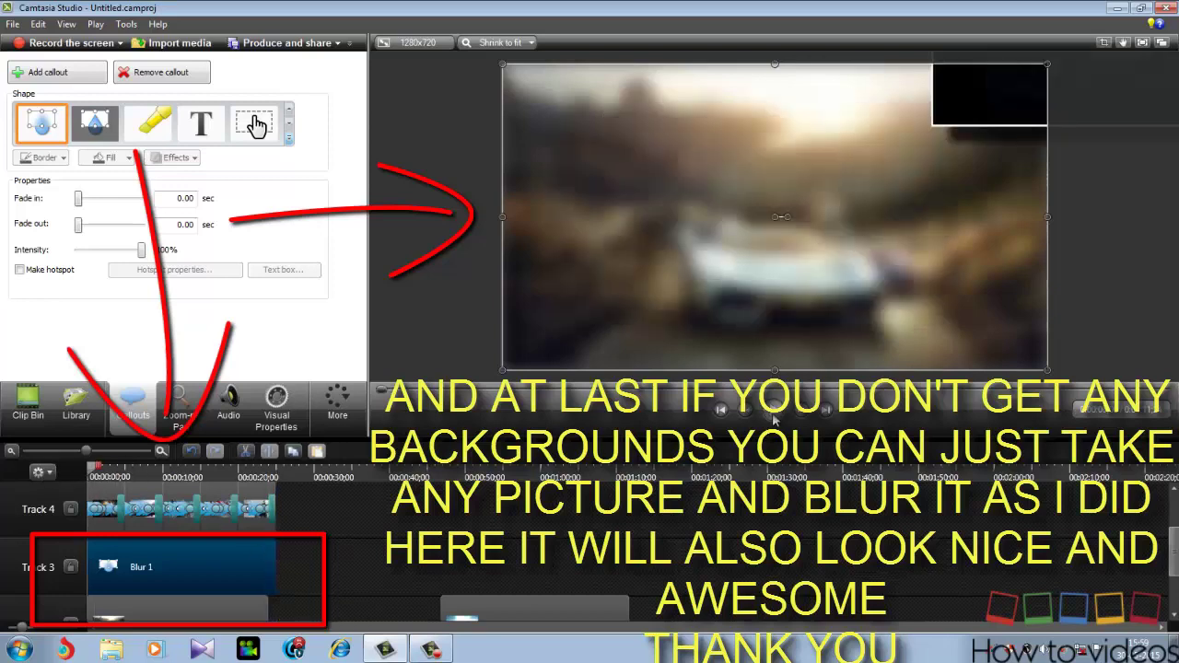
pyautogui.click(774, 410)
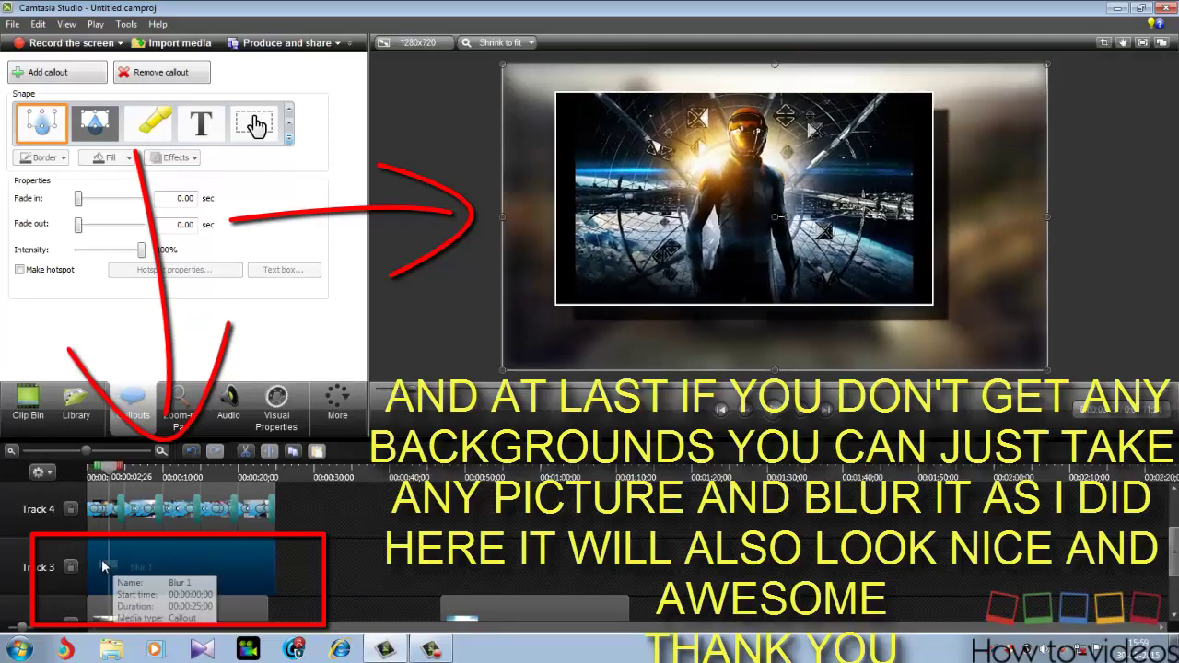
# Trim the start of the Blur 1 callout slightly and play the video to compare the background with and without blur
pyautogui.moveTo(88, 560); pyautogui.dragTo(91, 562)
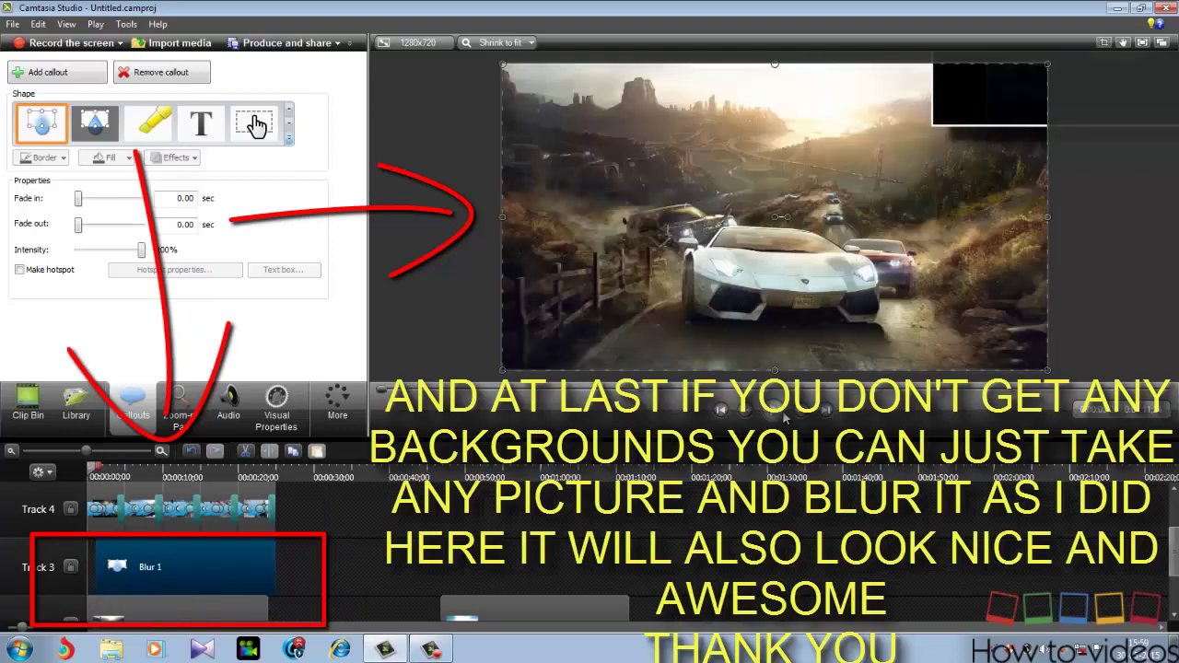
pyautogui.click(784, 419)
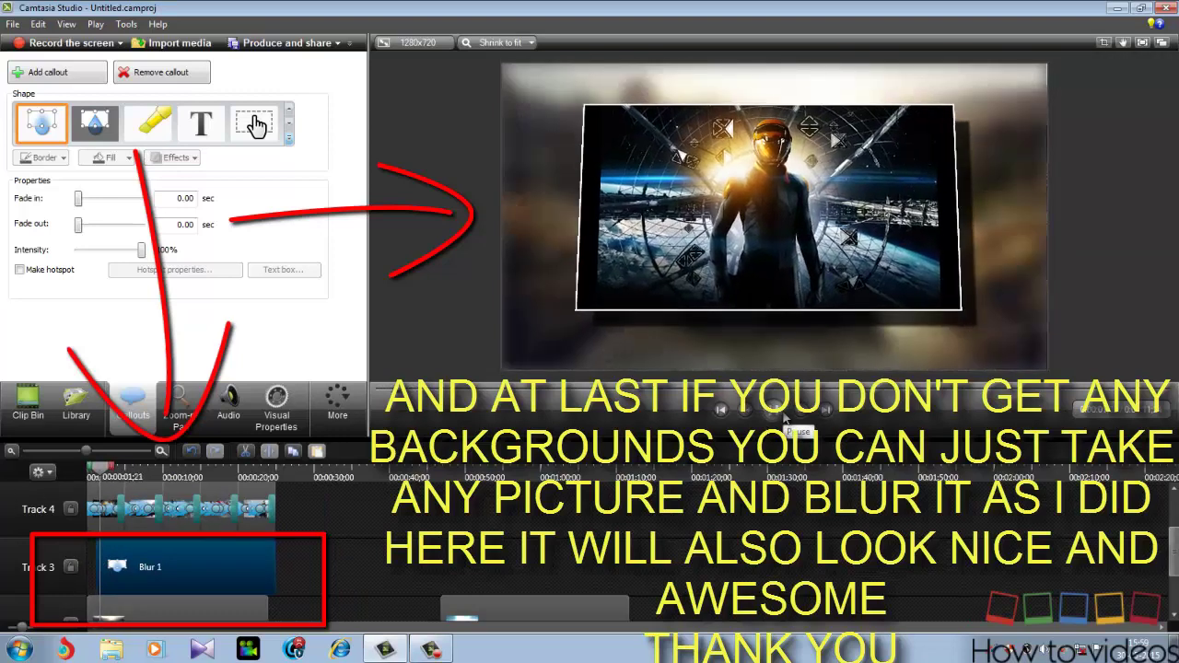